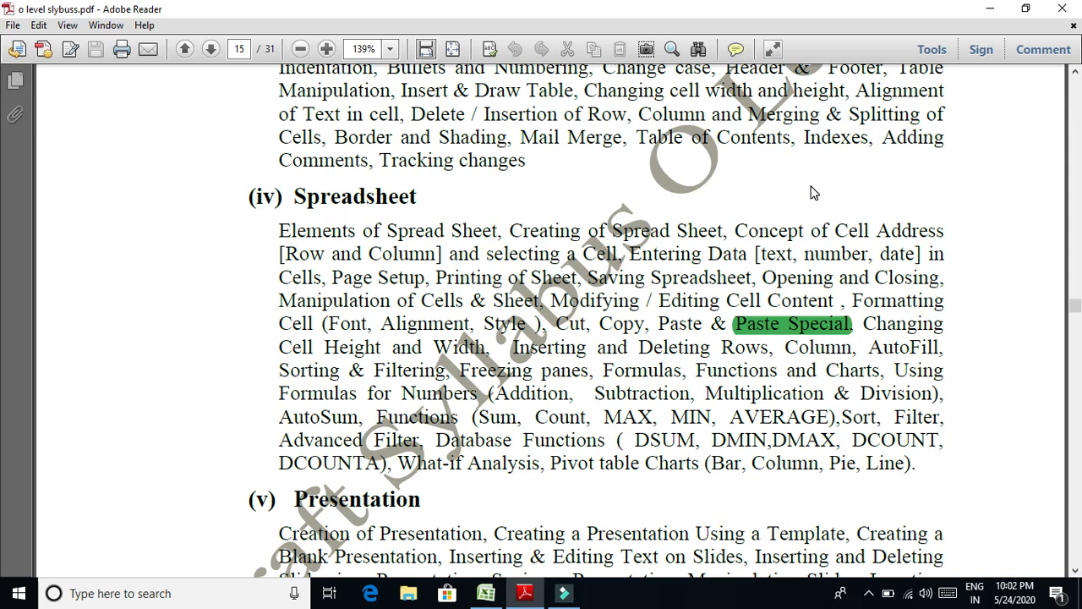
# Switch from the syllabus PDF to the o level 6 workbook in Excel and go to the employee table's header row
pyautogui.click(988, 10)
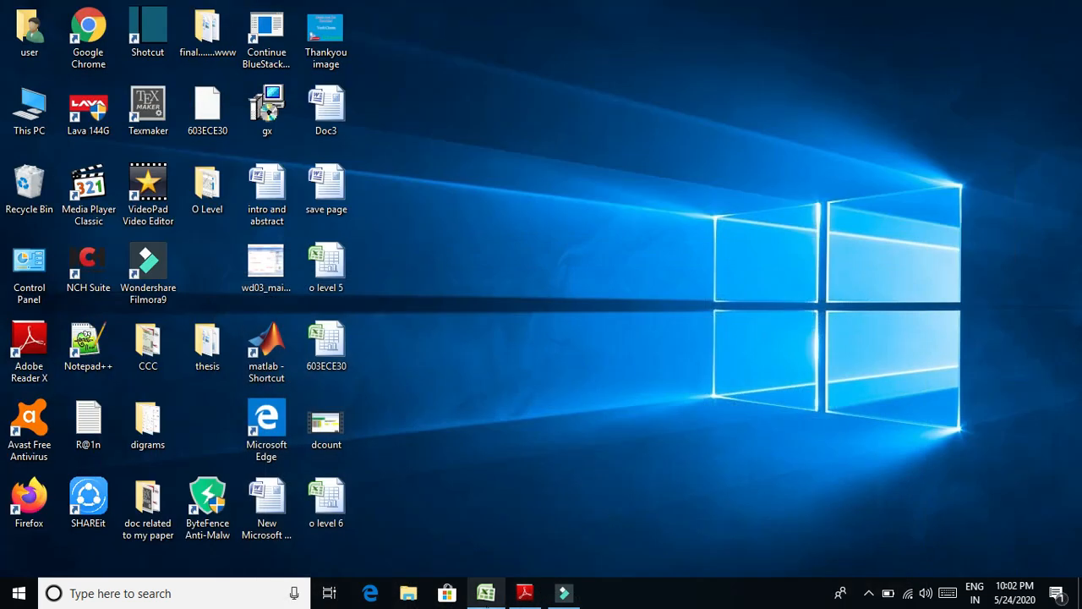
pyautogui.click(486, 595)
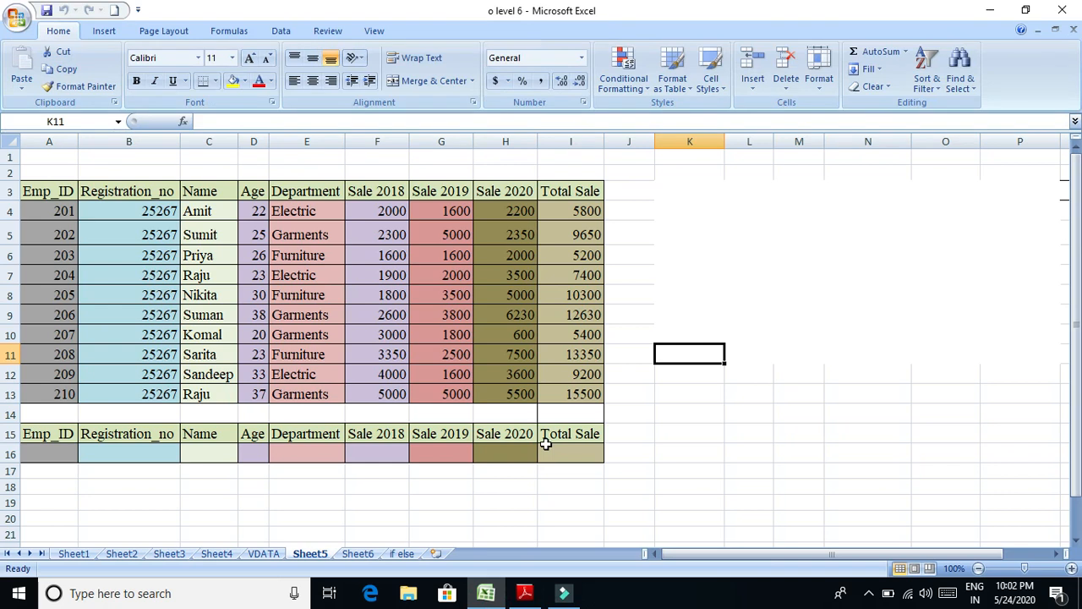
pyautogui.click(56, 191)
pyautogui.click(96, 190)
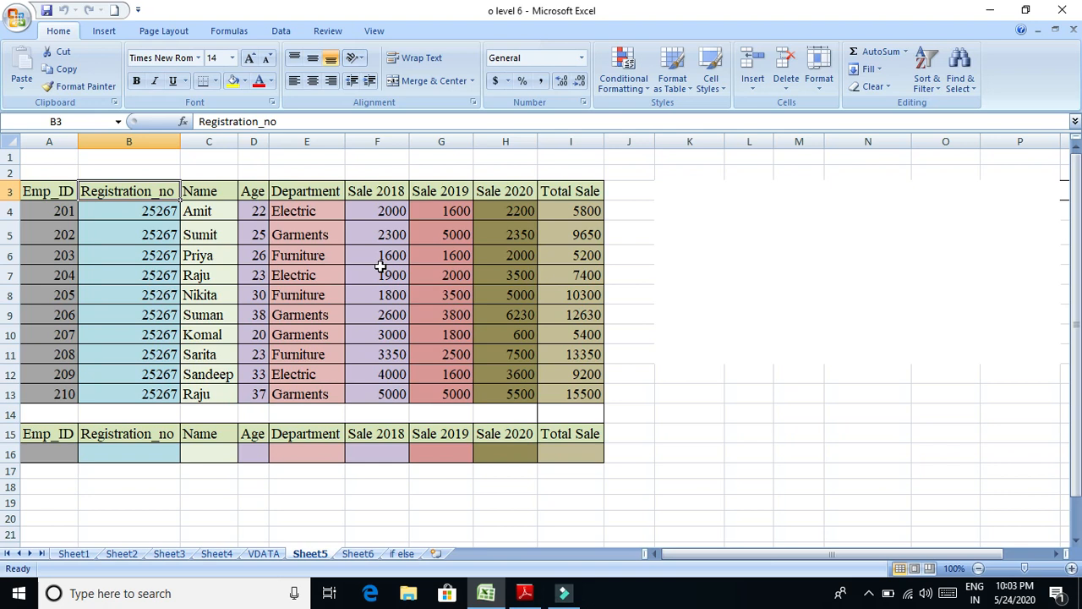
# Start inserting a PivotTable based on the employee sales table in A3:I13, including its header row
pyautogui.click(37, 196)
pyautogui.moveTo(37, 196); pyautogui.dragTo(553, 397)
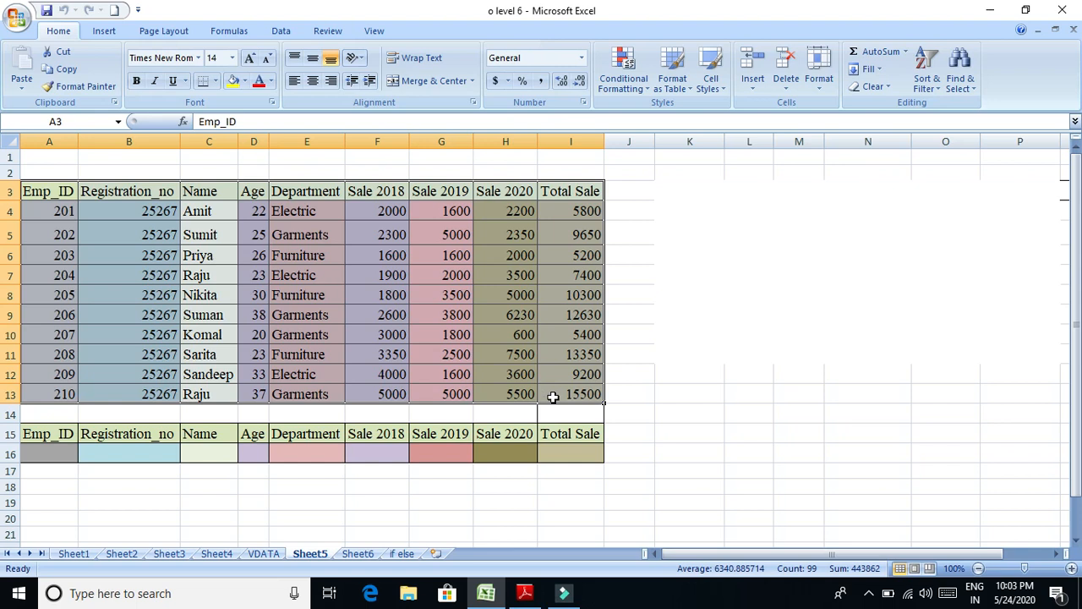
pyautogui.click(107, 34)
pyautogui.click(27, 89)
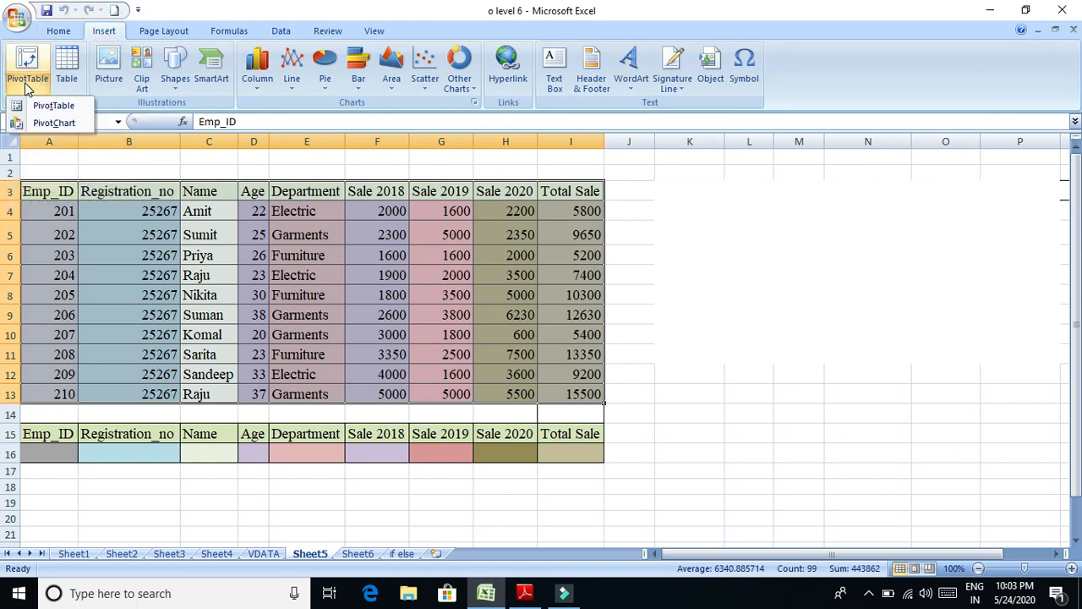
pyautogui.click(63, 111)
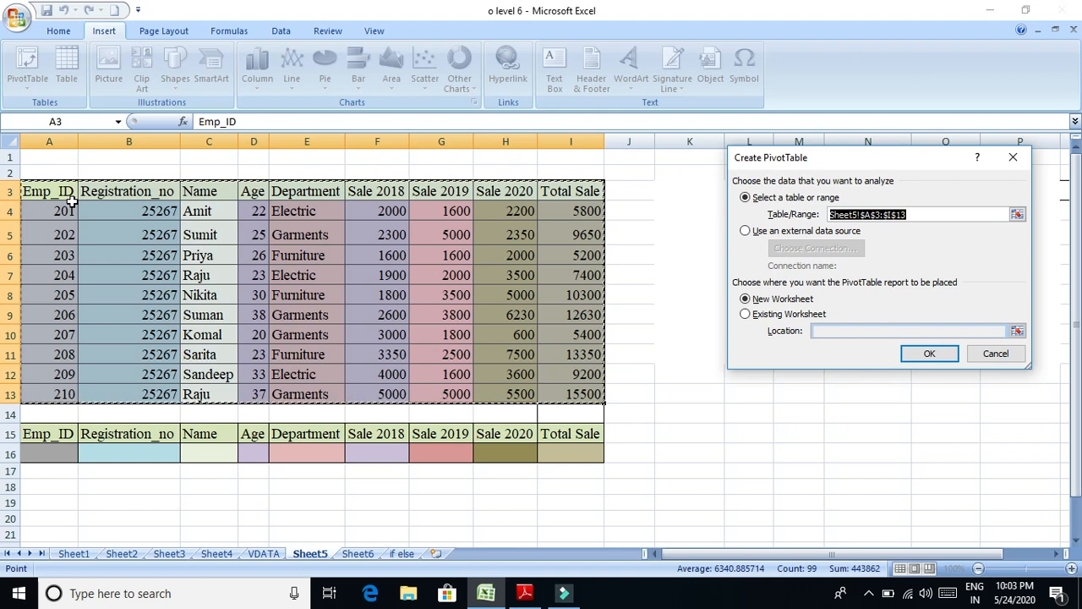
pyautogui.click(38, 191)
pyautogui.click(128, 191)
pyautogui.click(218, 191)
pyautogui.click(254, 193)
pyautogui.click(317, 195)
pyautogui.click(382, 207)
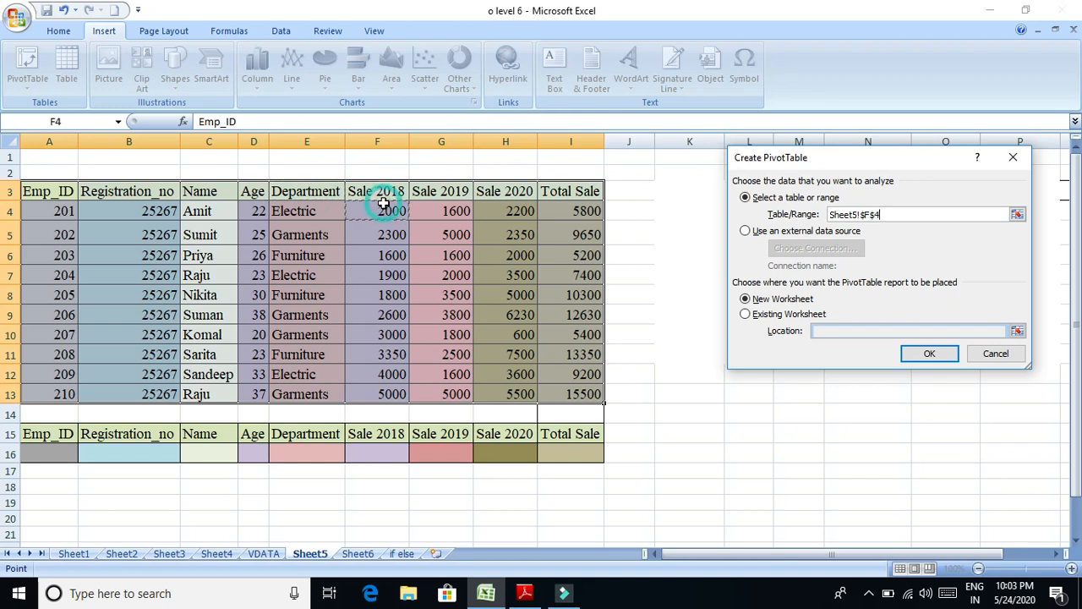
pyautogui.click(422, 192)
pyautogui.click(488, 192)
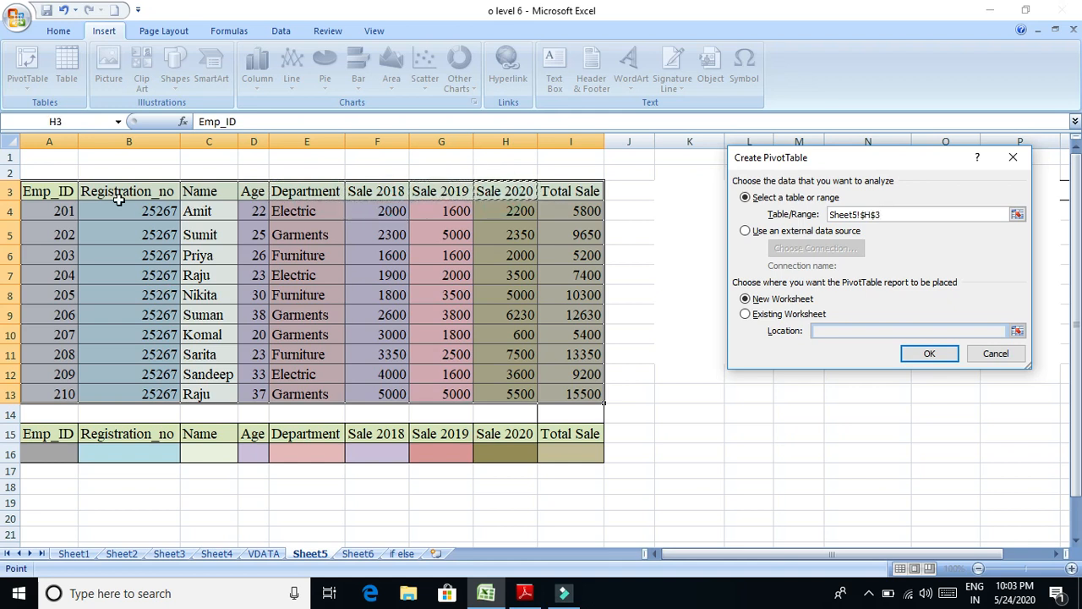
# Set the PivotTable source to Sheet5 range A3:I13 and create the report on a new worksheet
pyautogui.moveTo(44, 192); pyautogui.dragTo(595, 401)
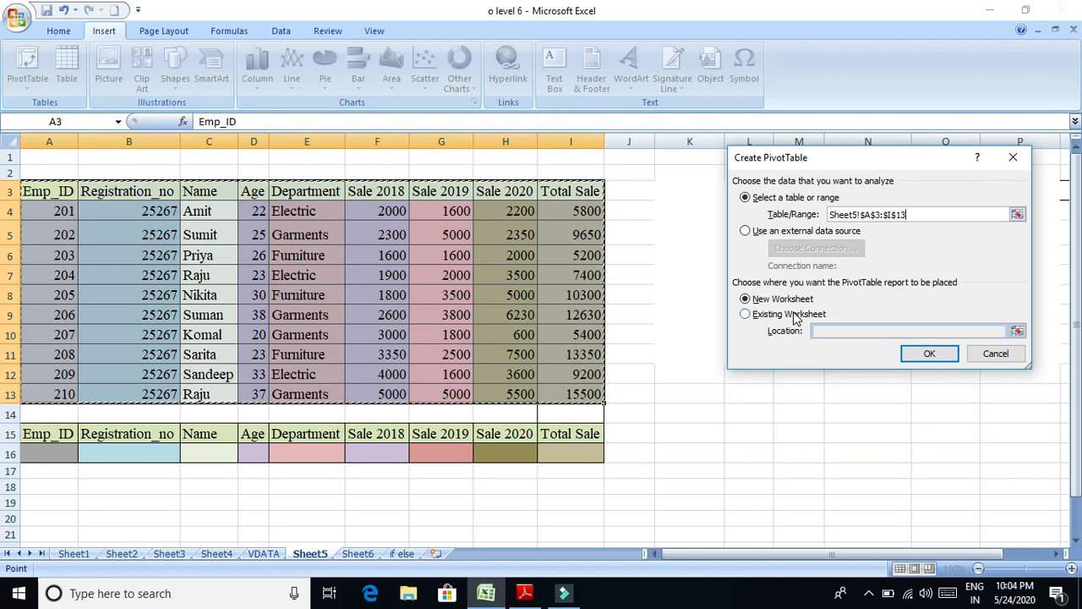
pyautogui.click(922, 356)
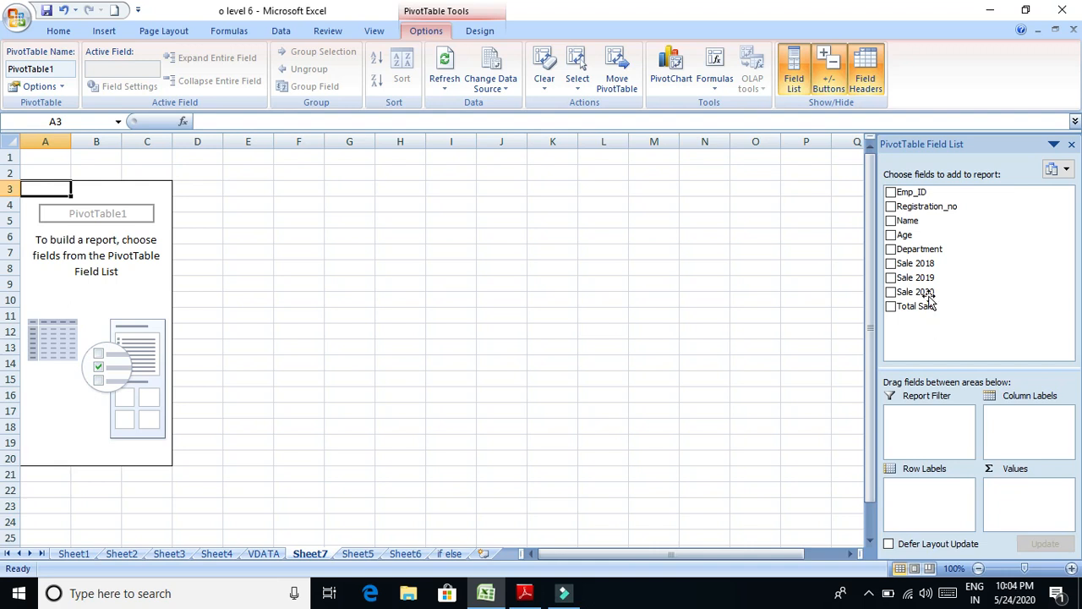
# Add the Emp_ID, Name, Age, Department, Sale 2019 and Total Sale fields to the PivotTable report
pyautogui.click(891, 193)
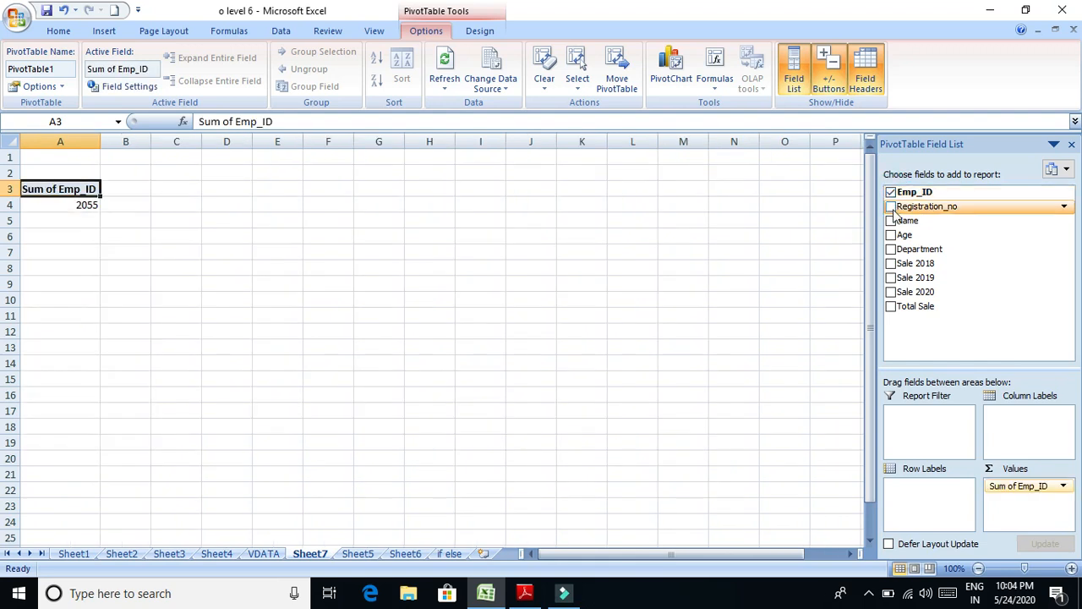
pyautogui.click(891, 220)
pyautogui.click(893, 237)
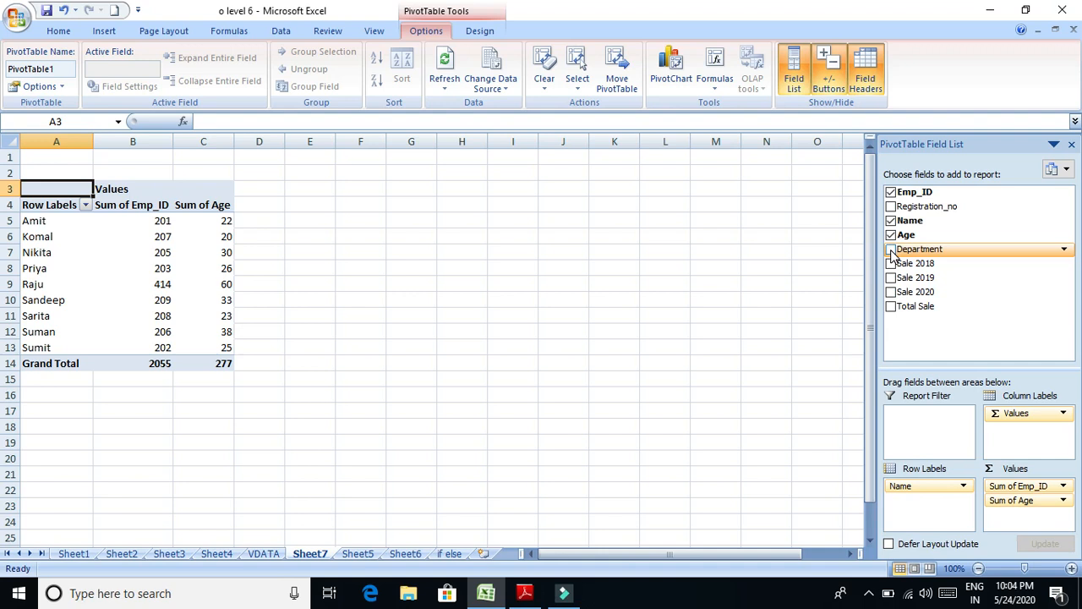
pyautogui.click(891, 251)
pyautogui.click(892, 279)
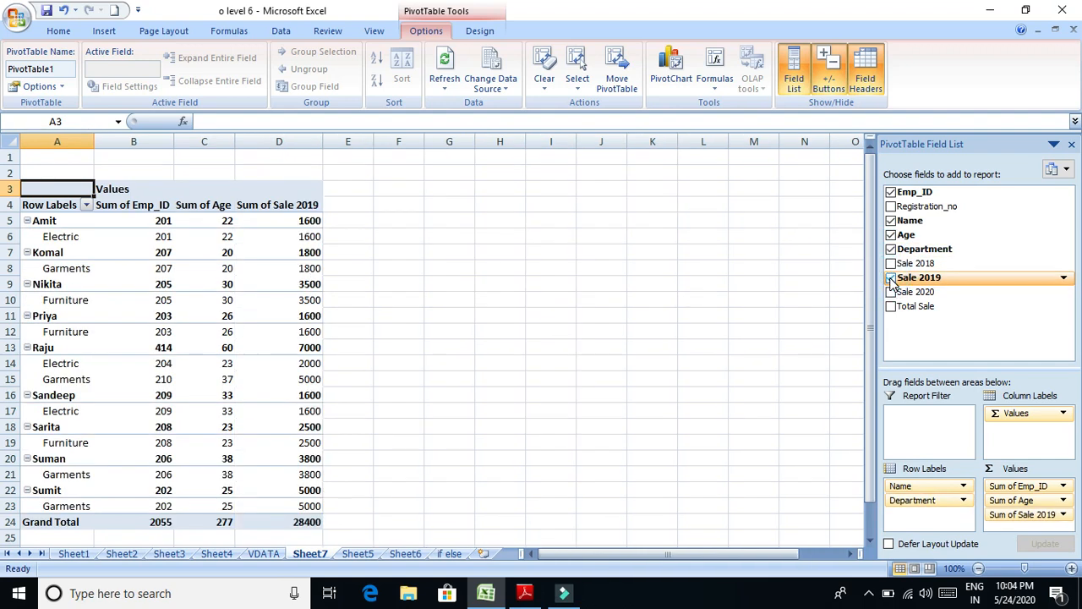
pyautogui.click(892, 307)
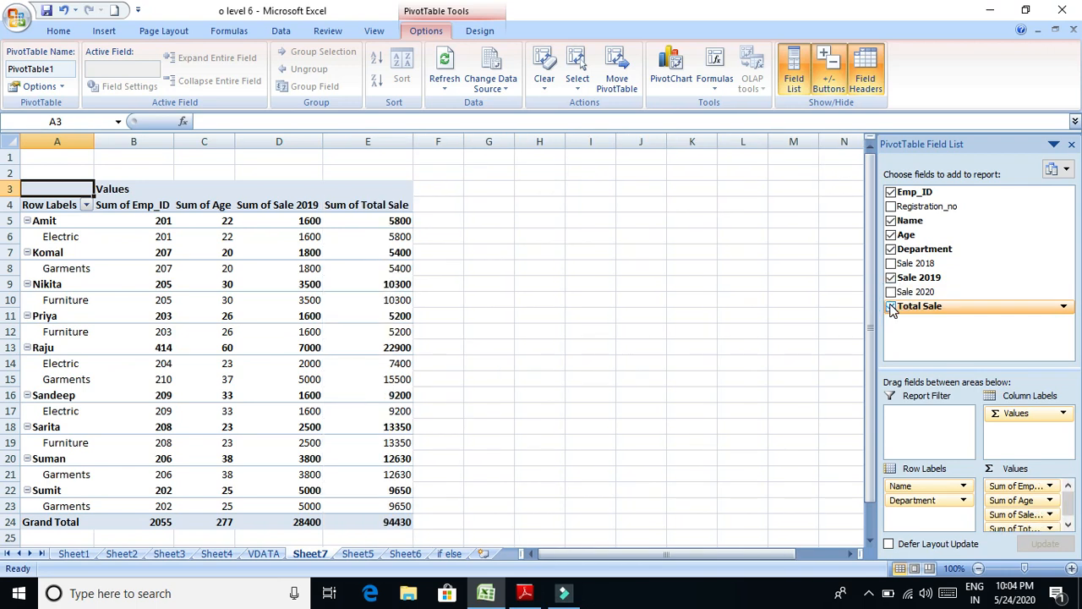
# Remove the Emp_ID and Age fields from the PivotTable report
pyautogui.moveTo(872, 369); pyautogui.dragTo(871, 396)
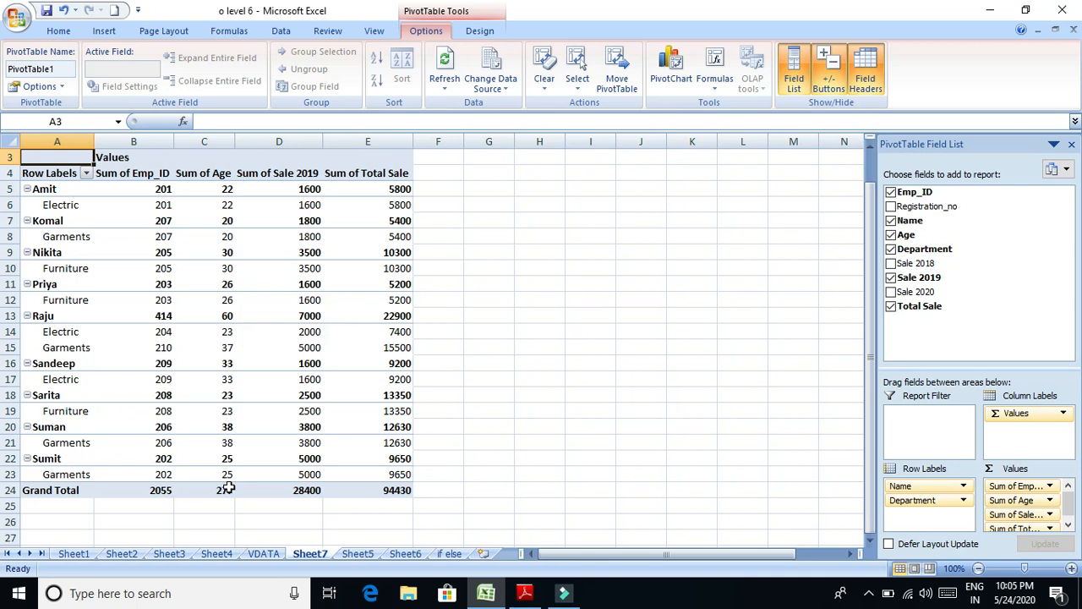
pyautogui.click(890, 192)
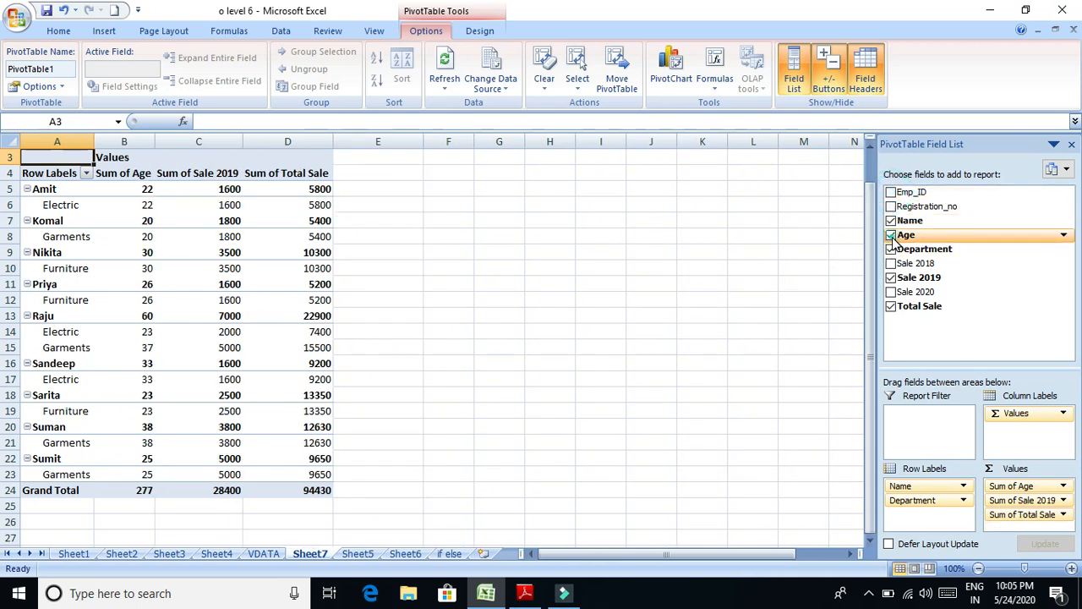
pyautogui.click(891, 235)
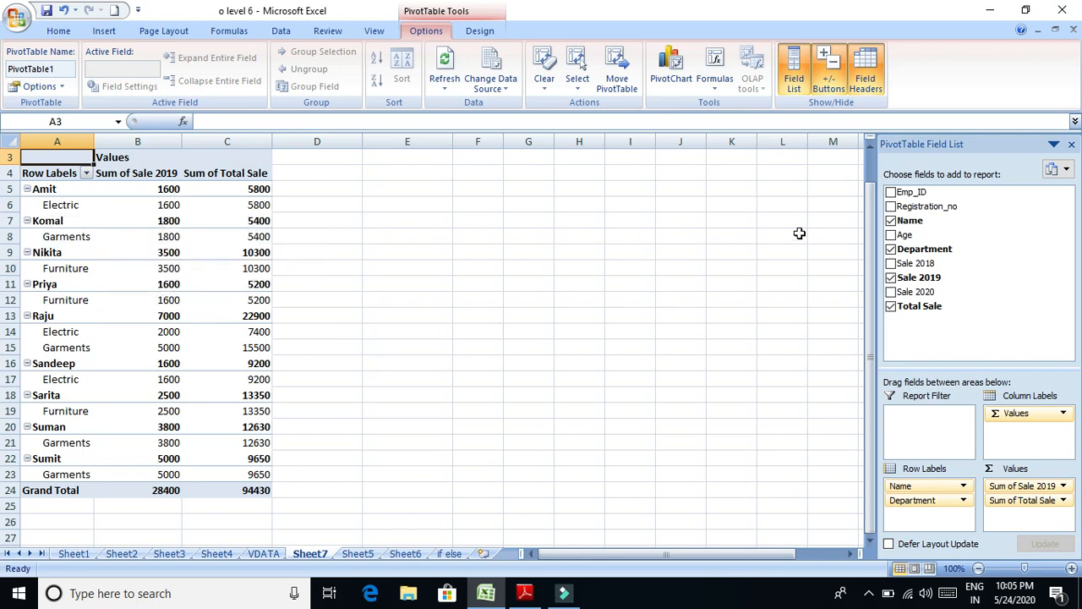
# Add the Emp_ID, Sale 2020, Sale 2018, Age and Registration_no fields so the report uses every source column
pyautogui.click(891, 192)
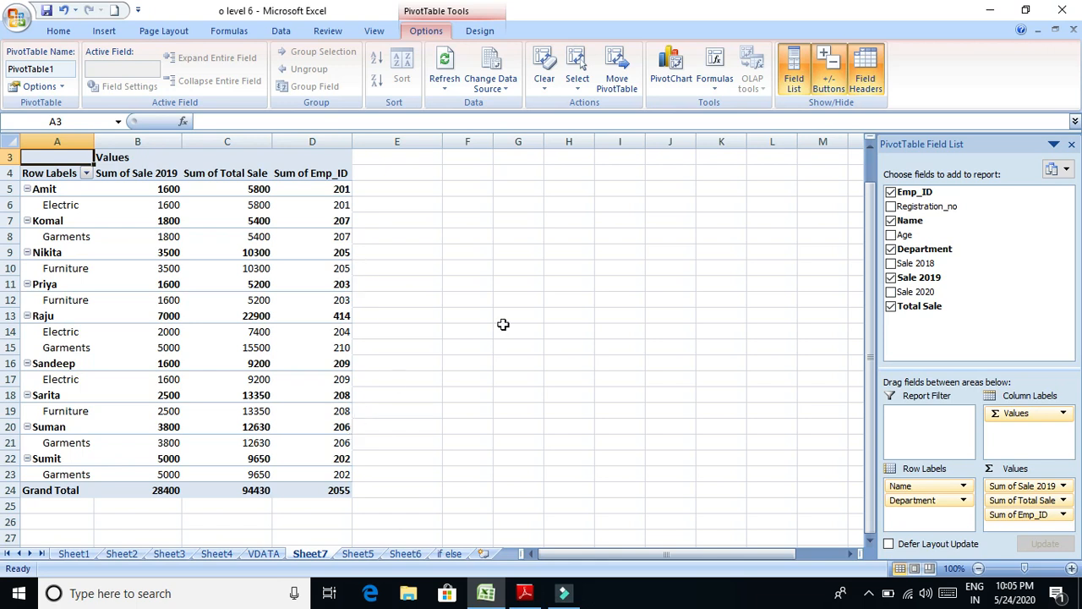
pyautogui.click(891, 292)
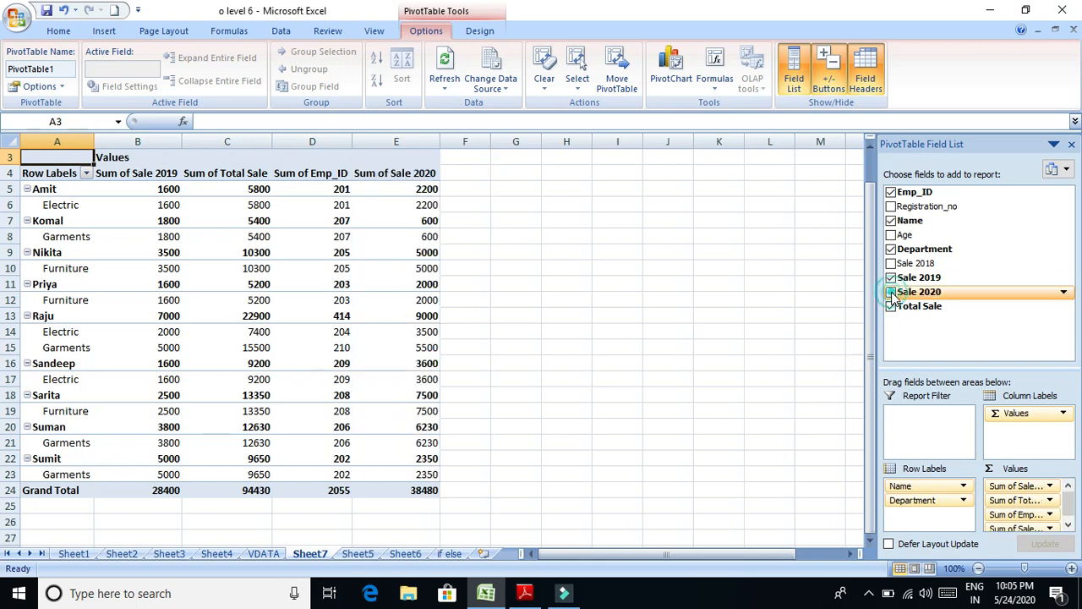
pyautogui.click(891, 263)
pyautogui.click(890, 235)
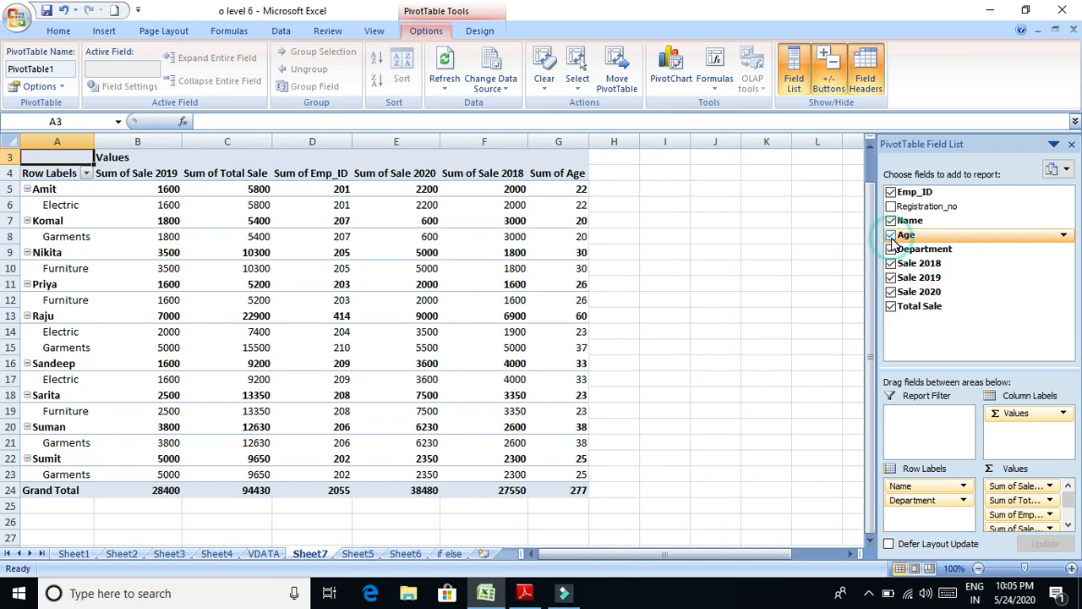
pyautogui.click(892, 207)
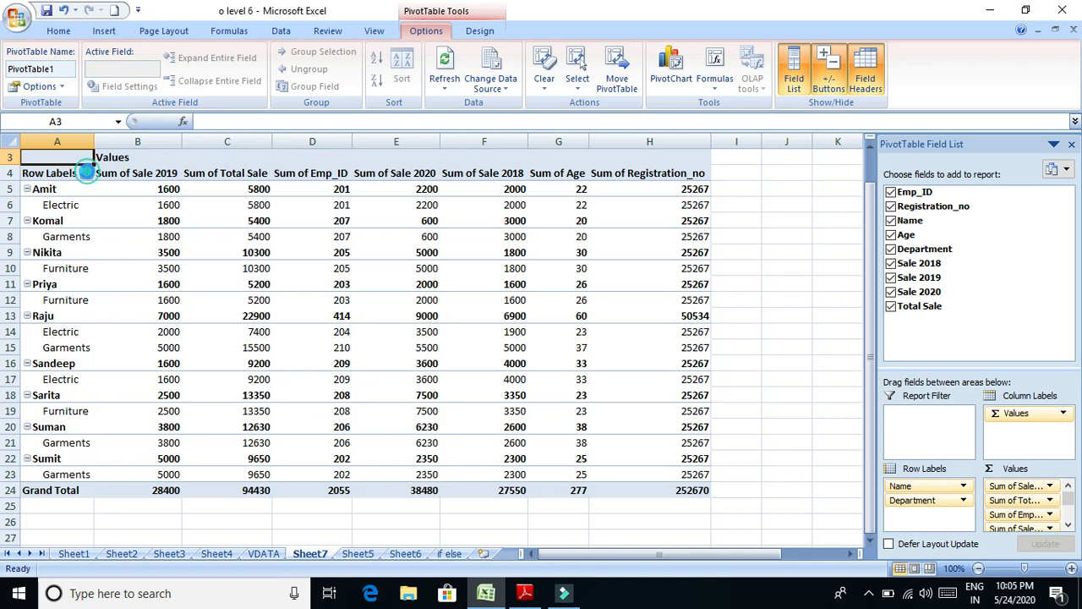
pyautogui.click(87, 173)
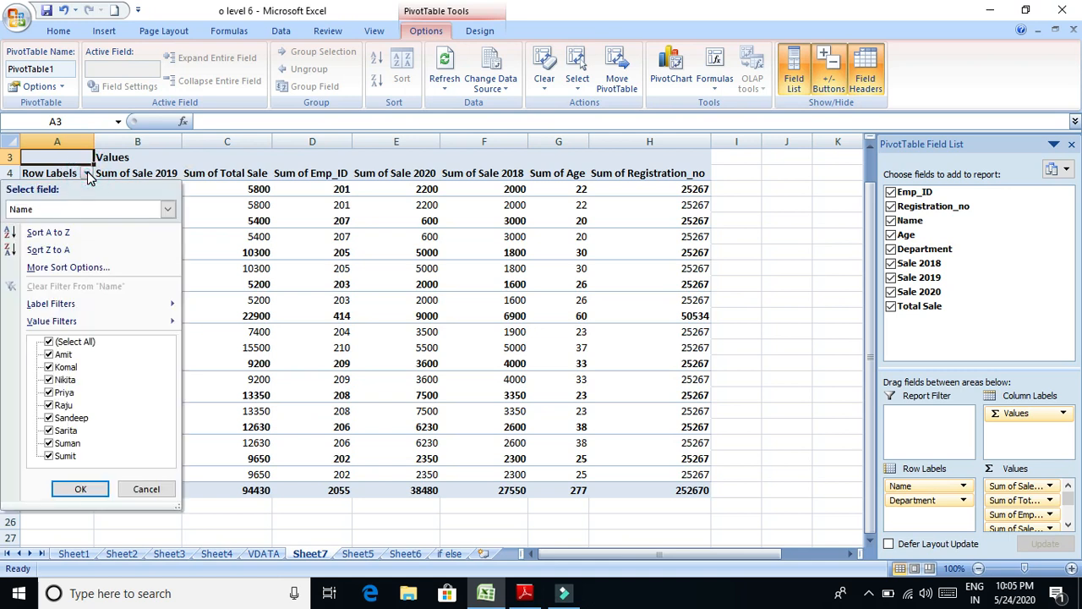
pyautogui.click(48, 341)
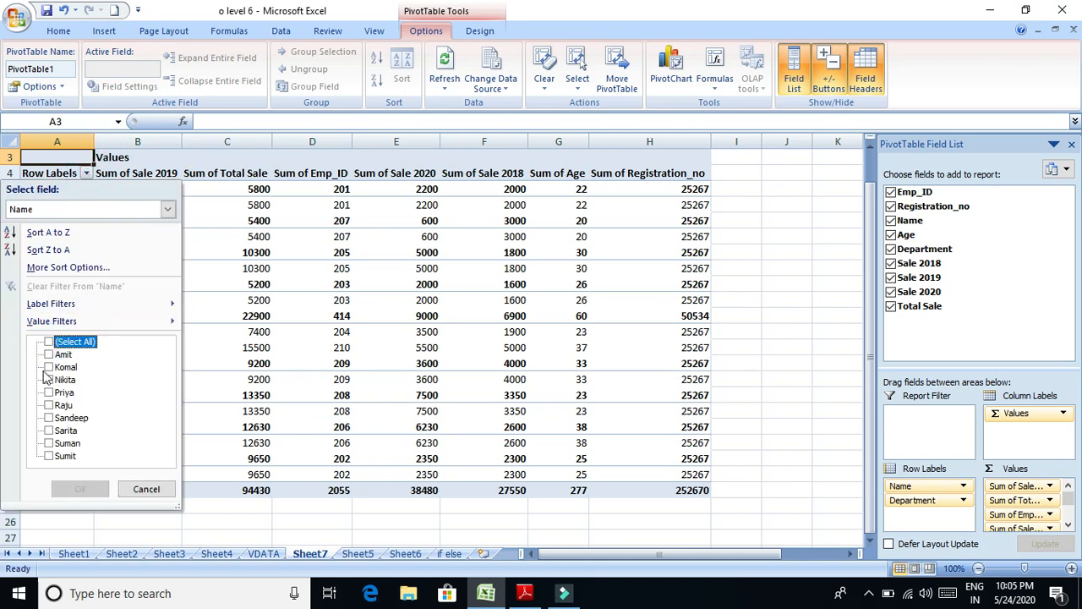
pyautogui.click(48, 355)
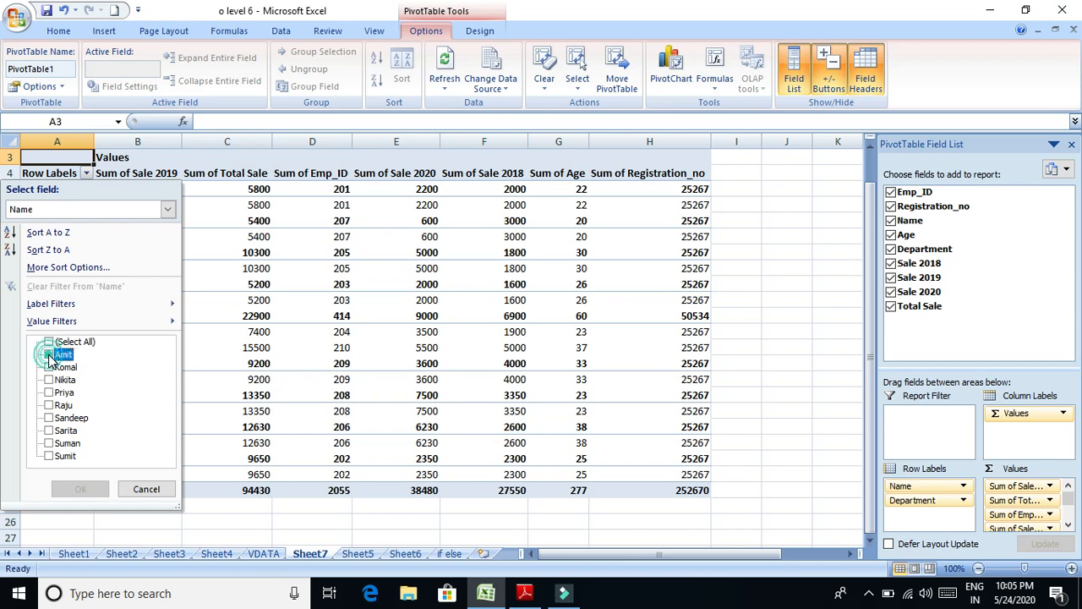
pyautogui.click(49, 406)
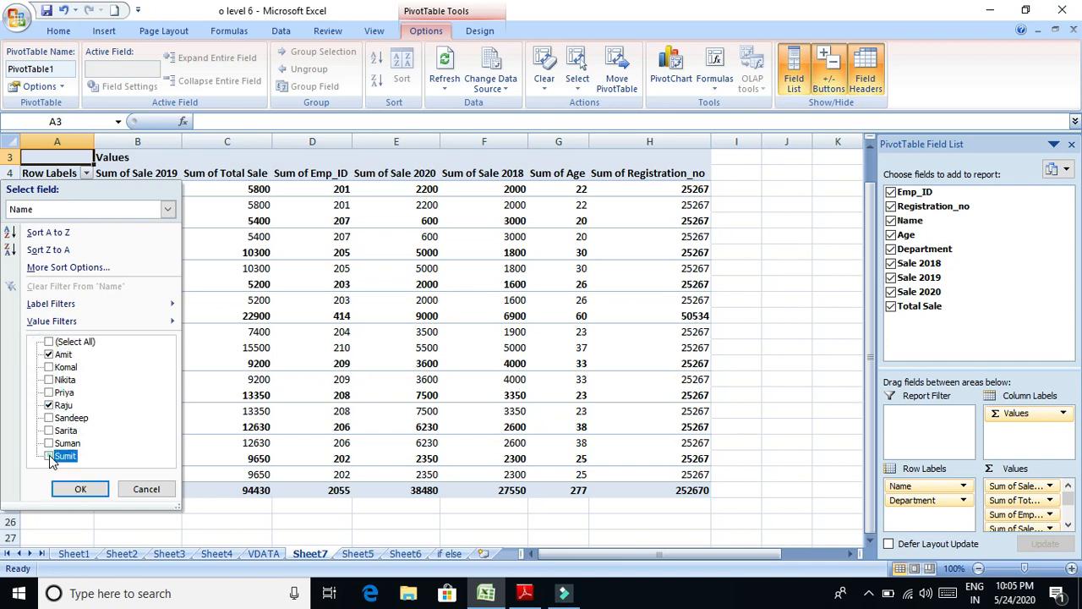
pyautogui.click(46, 235)
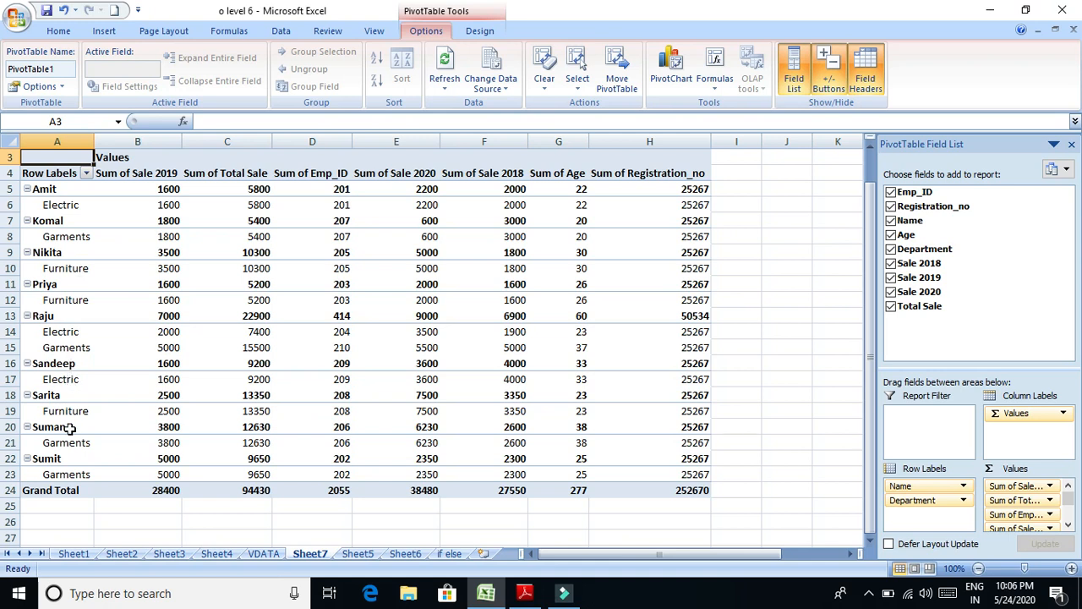
# Refresh all PivotTable data in the workbook
pyautogui.click(446, 84)
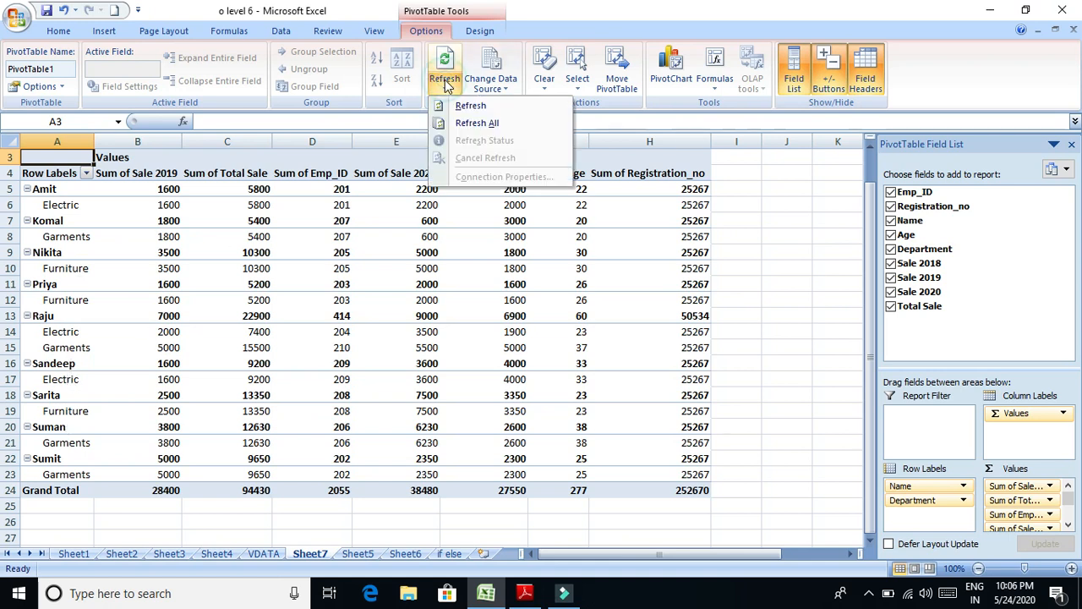
pyautogui.click(470, 124)
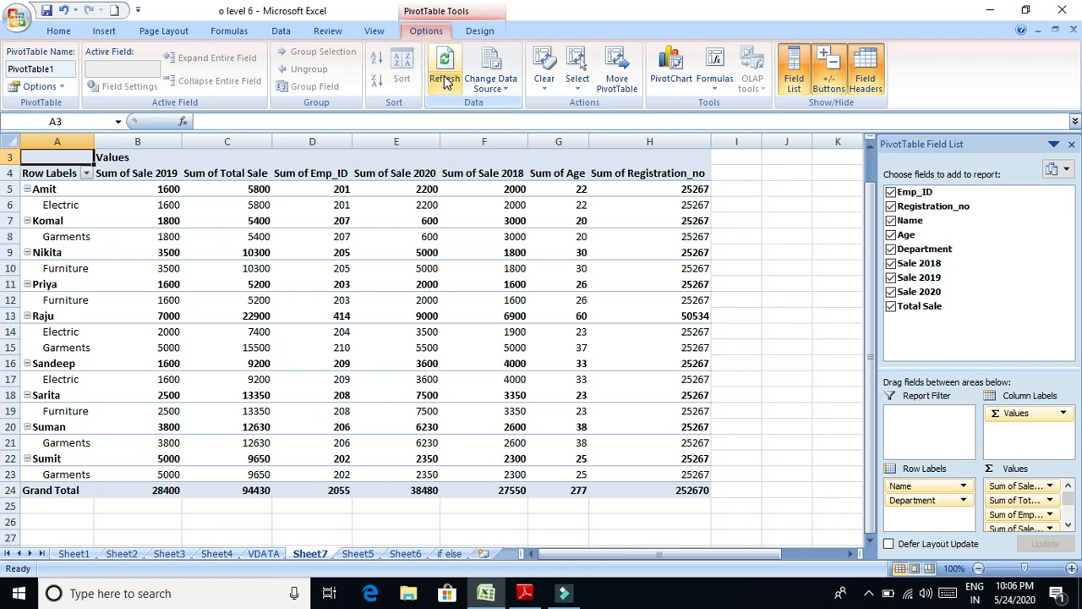
# Filter the PivotTable's row labels by Name to show only the first and fifth employees in the list
pyautogui.click(85, 172)
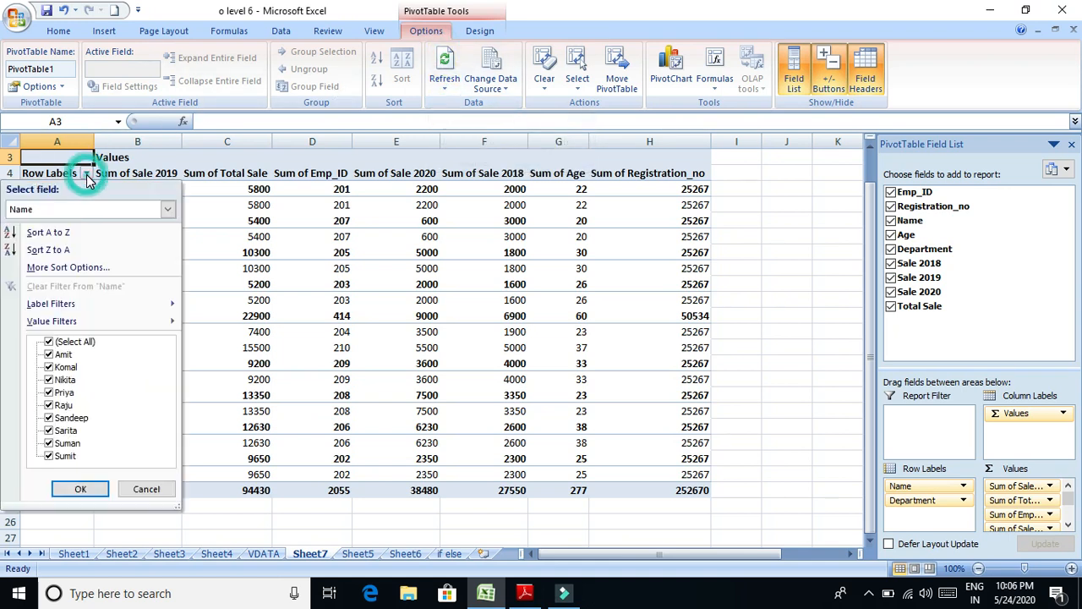
pyautogui.click(49, 343)
pyautogui.click(49, 355)
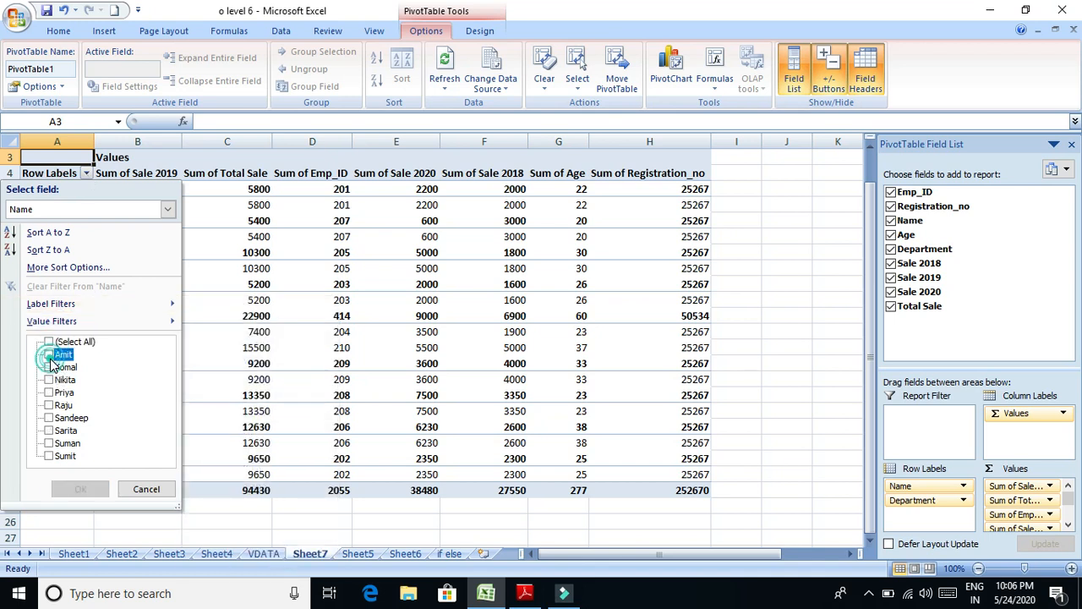
pyautogui.click(50, 406)
pyautogui.click(69, 490)
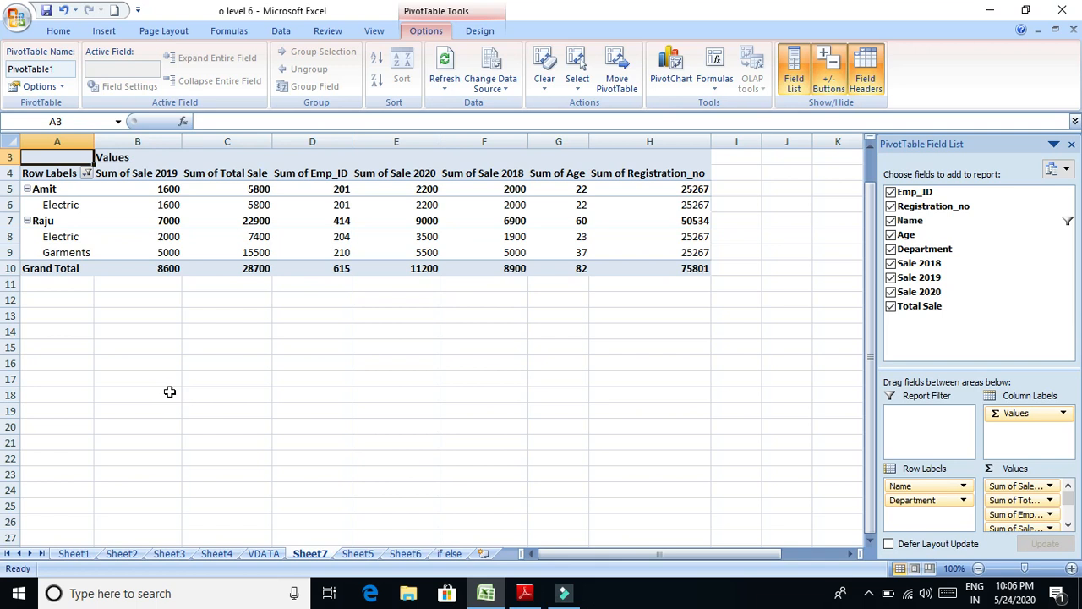
# Extend the Name filter on the row labels with the seventh and ninth employees in the list
pyautogui.click(86, 173)
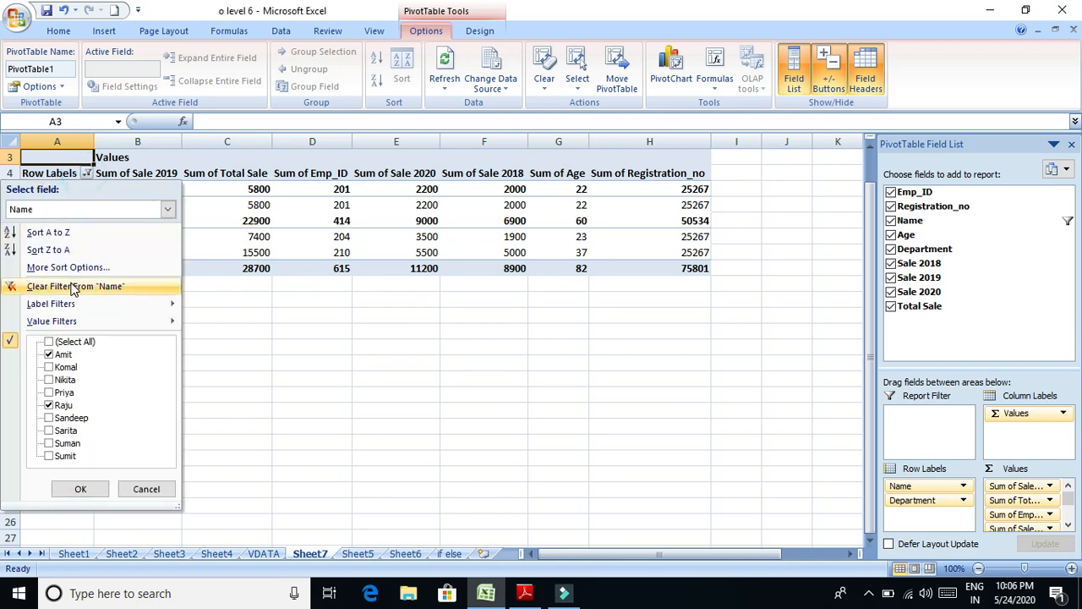
pyautogui.click(59, 369)
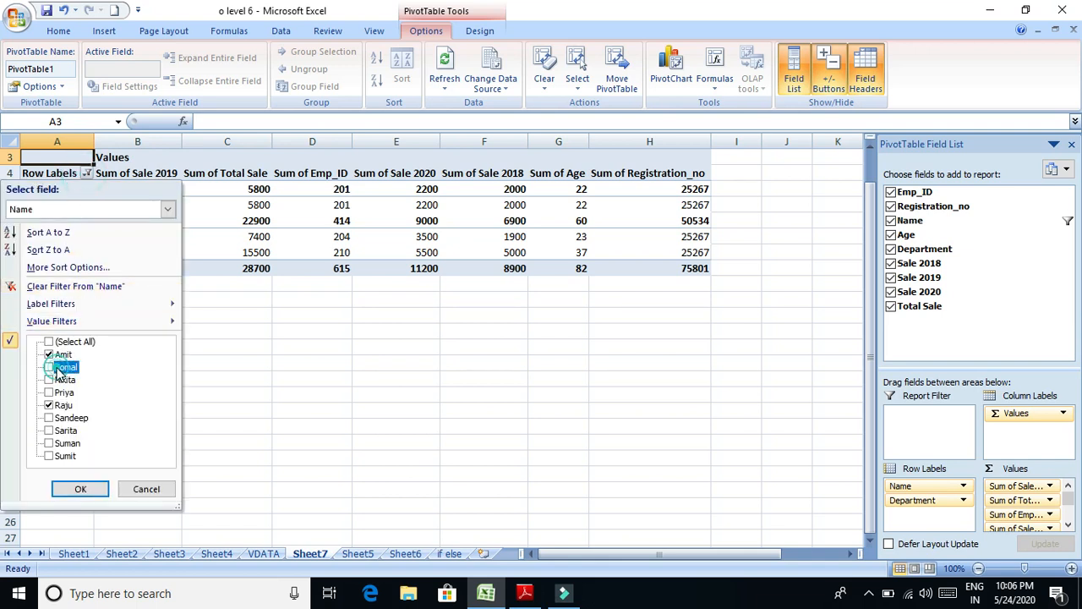
pyautogui.click(49, 431)
pyautogui.click(49, 457)
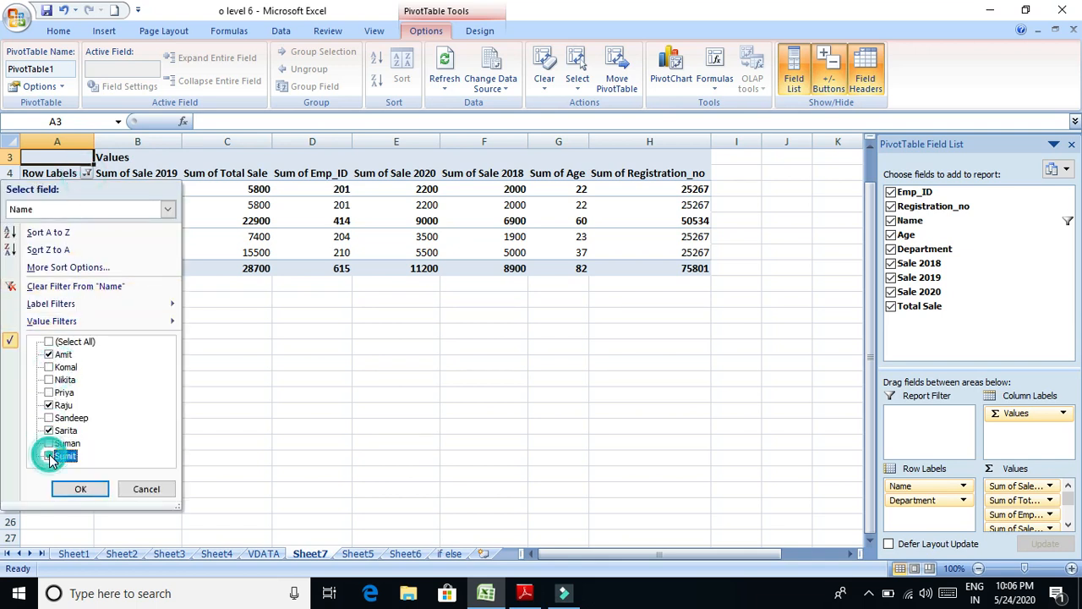
pyautogui.click(80, 490)
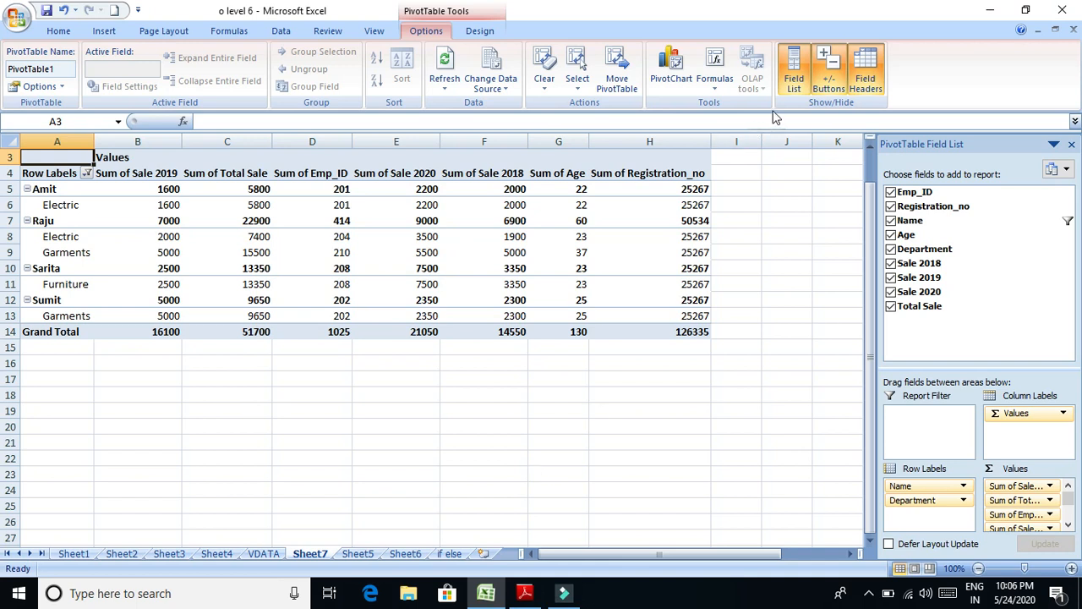
# Toggle the PivotTable Field List's visibility off and back on
pyautogui.click(795, 98)
pyautogui.click(795, 97)
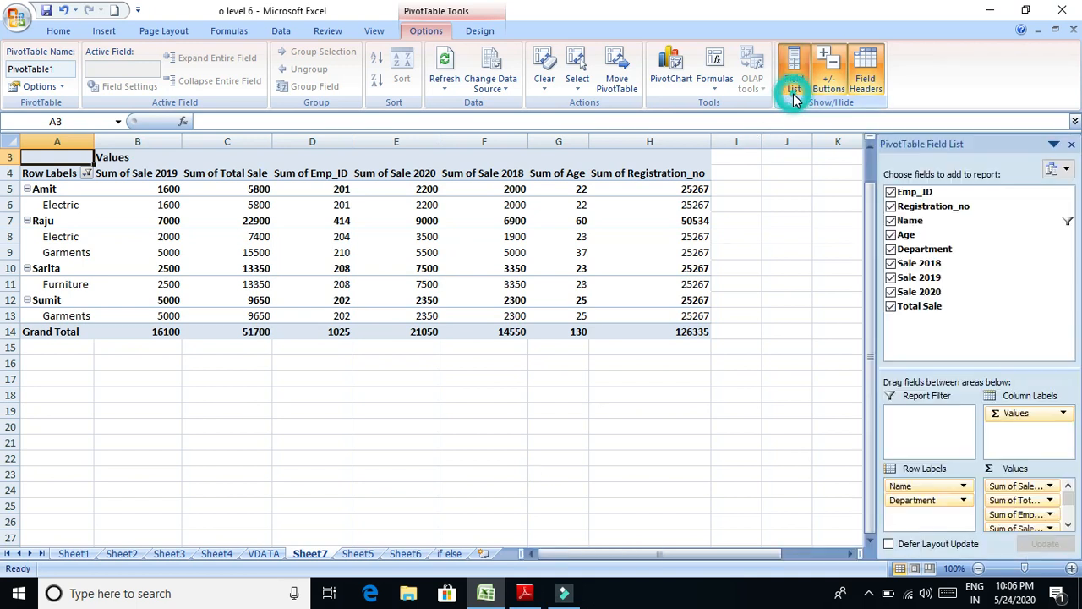
pyautogui.click(795, 98)
pyautogui.click(795, 98)
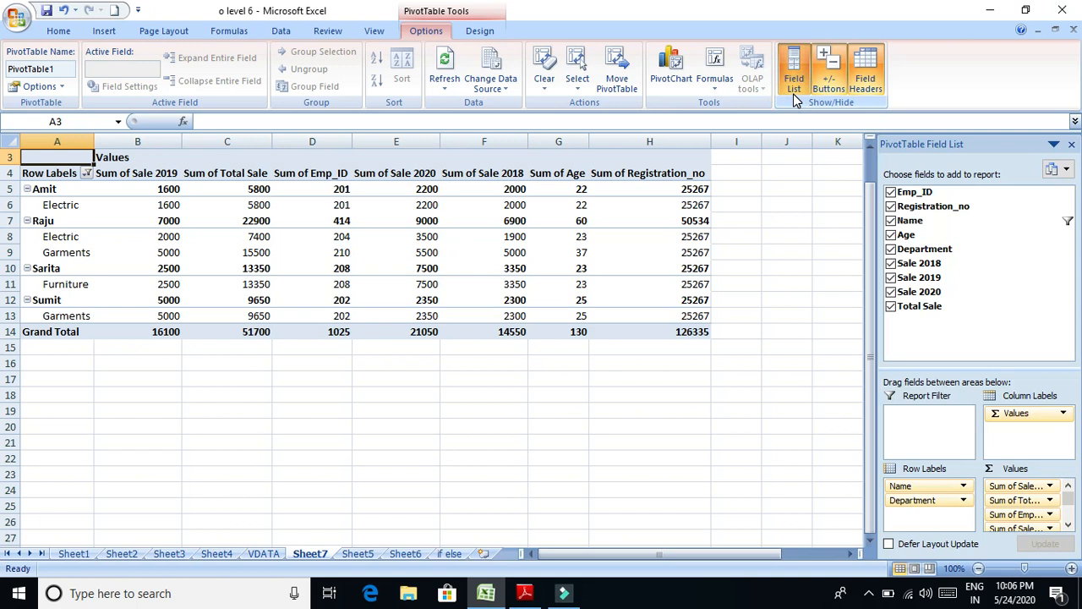
pyautogui.click(795, 98)
pyautogui.click(795, 98)
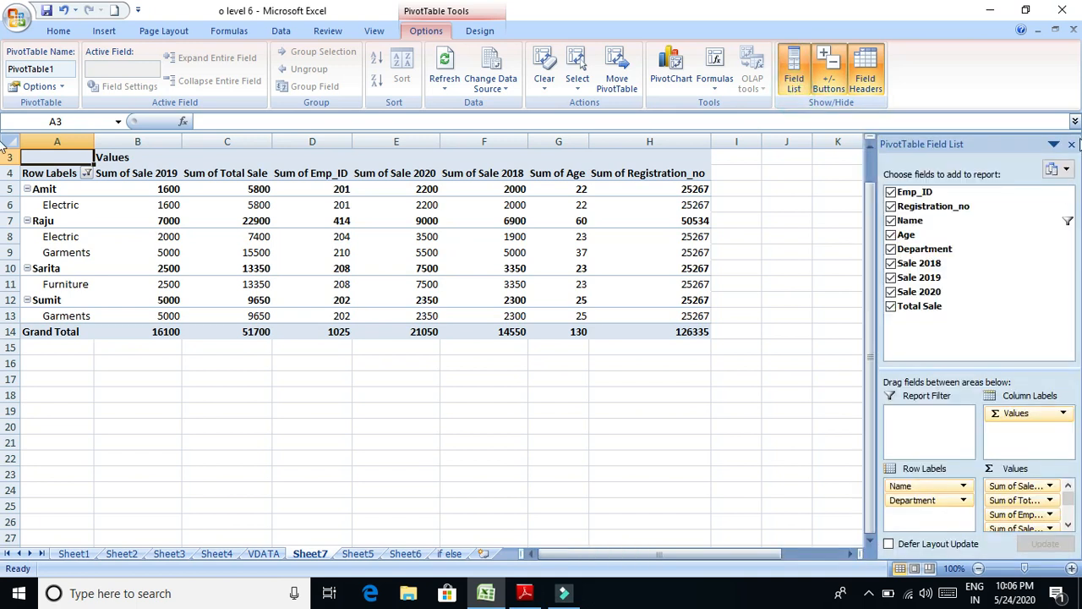
# Arrange the PivotTable Field List with its fields section and areas section side by side
pyautogui.click(1057, 170)
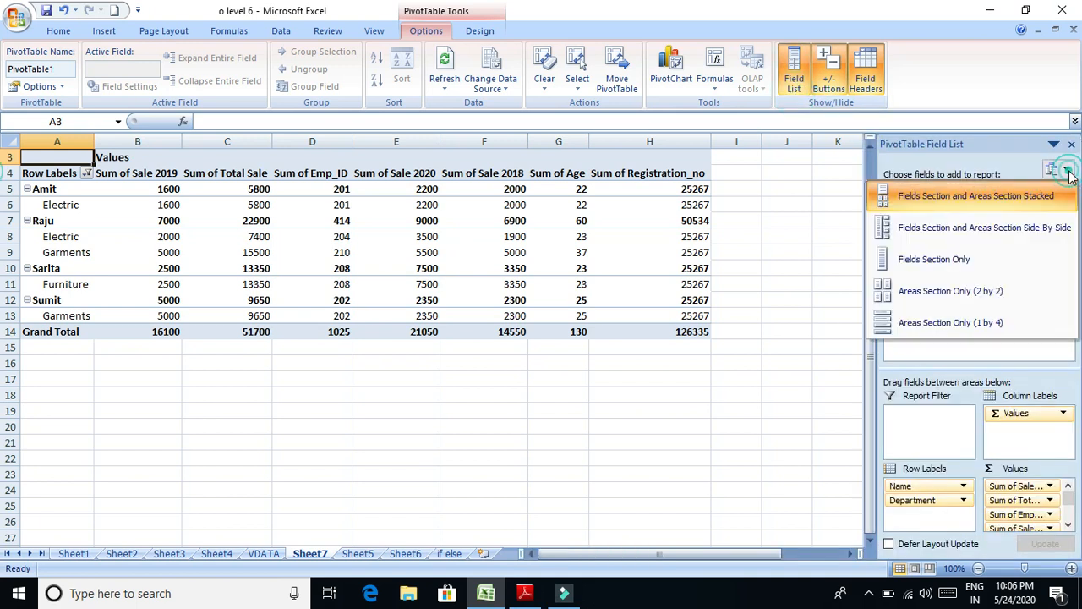
pyautogui.click(997, 233)
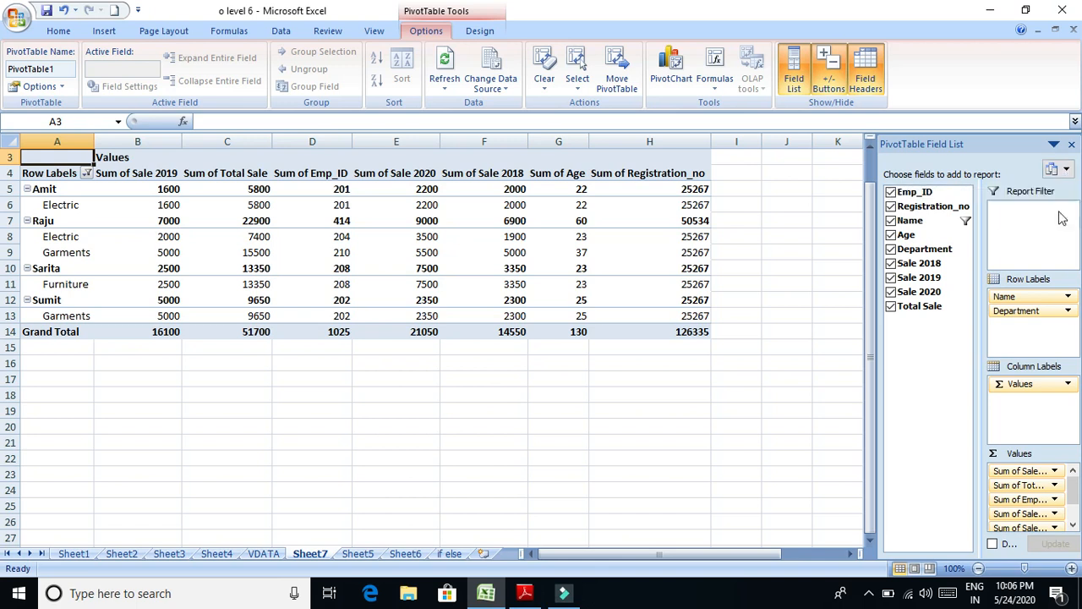
# Try Name below Department in the row labels, and return it to the beginning of the list
pyautogui.click(1045, 302)
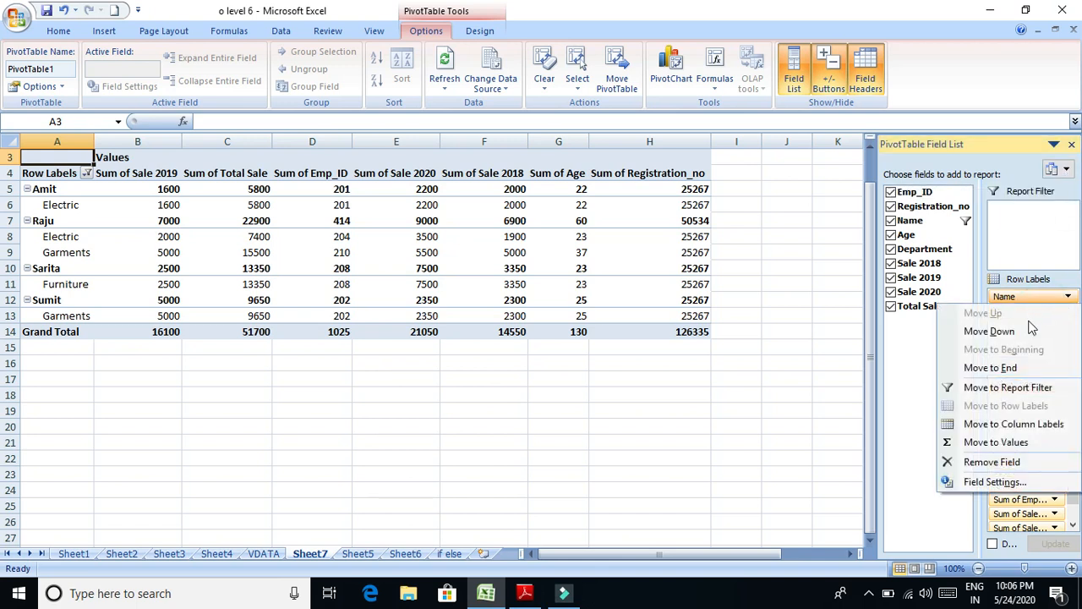
pyautogui.click(1027, 335)
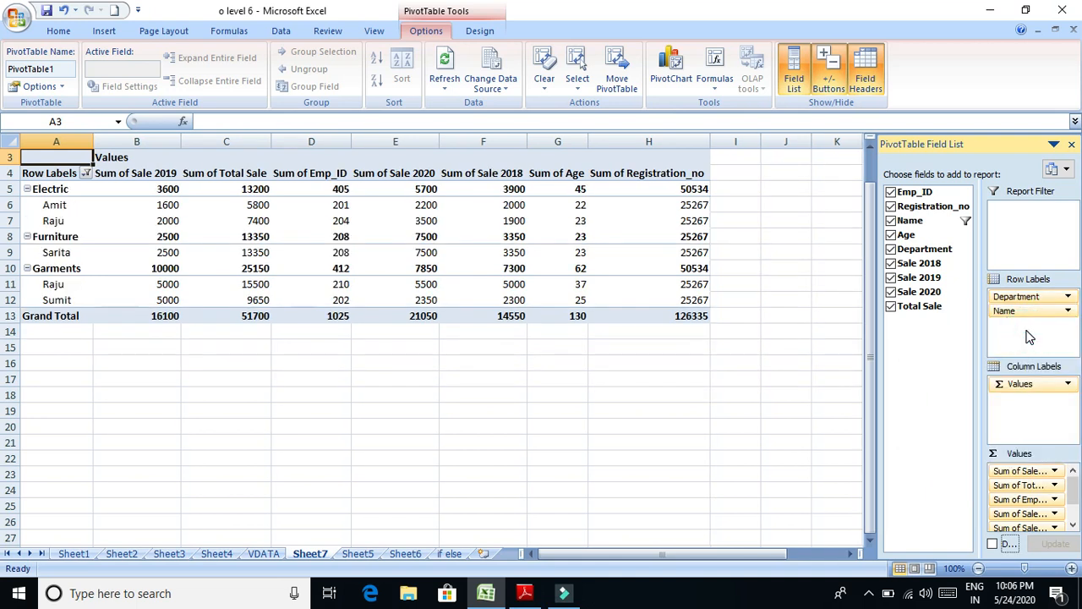
pyautogui.click(1048, 312)
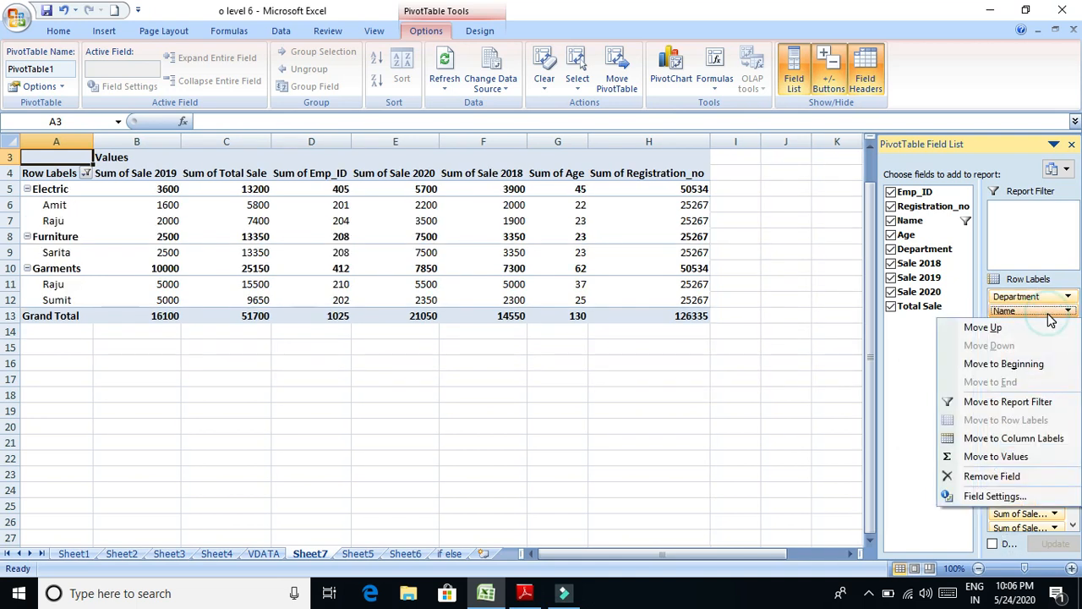
pyautogui.click(1022, 366)
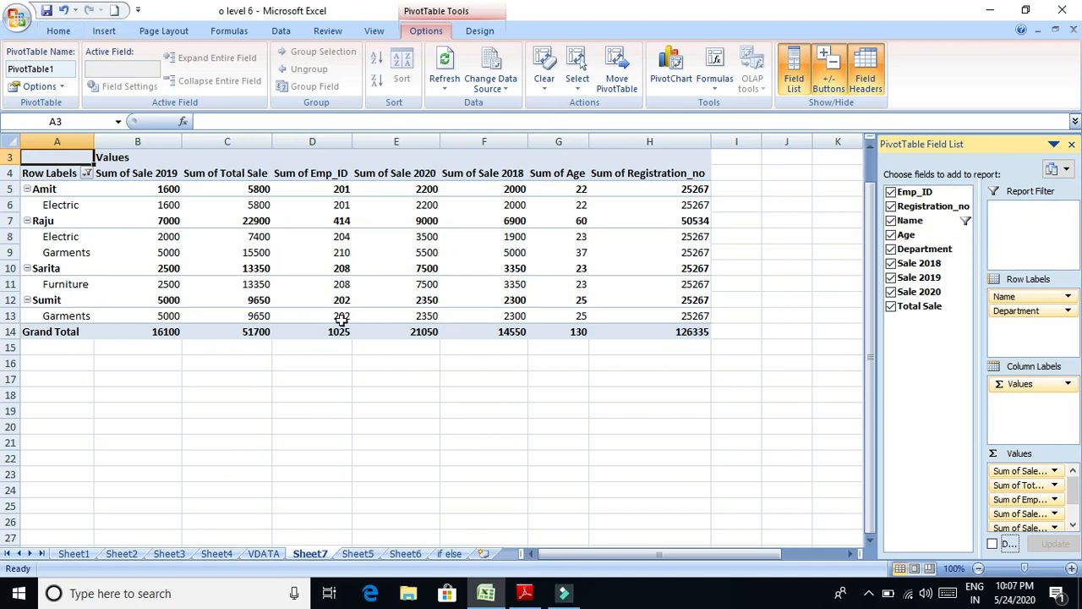
# Move the Name field down below Department in the row labels to group employees by department
pyautogui.click(1047, 296)
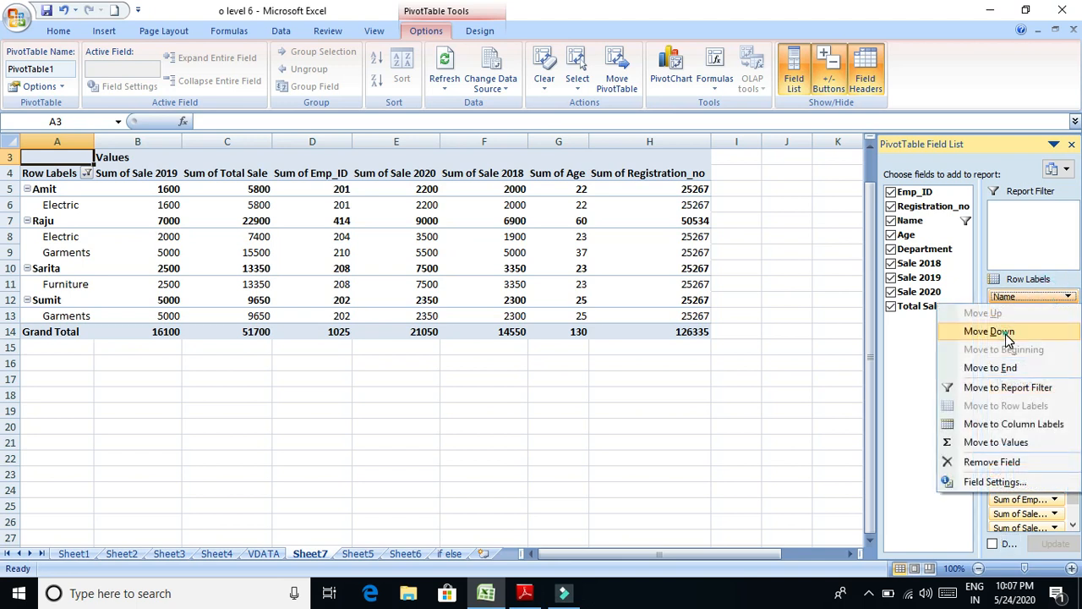
pyautogui.click(1005, 332)
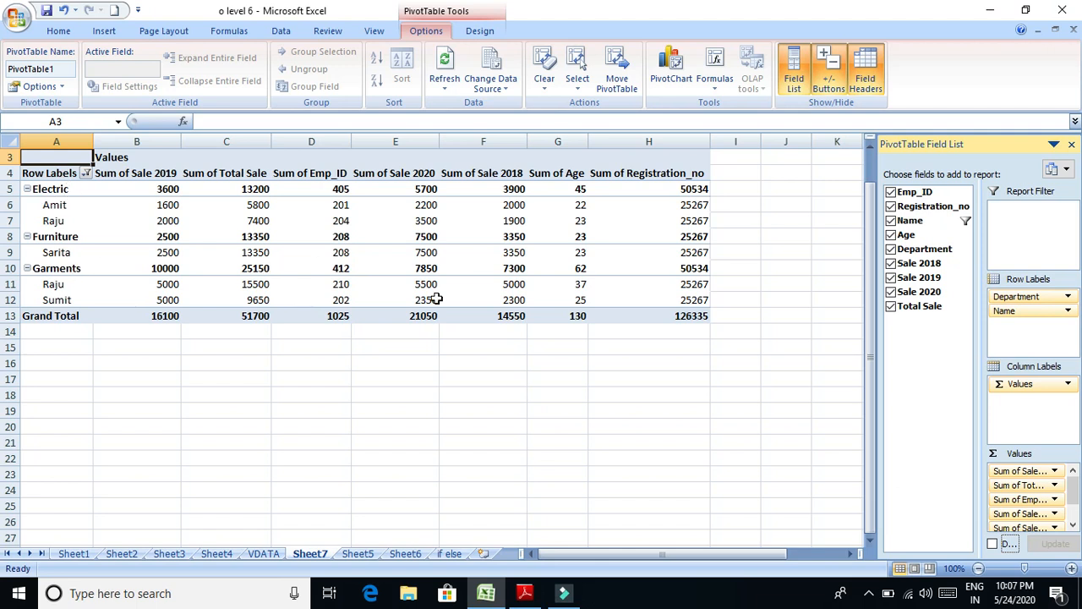
# Try the Values field in the row labels and look through the stacked report down to its totals
pyautogui.click(1038, 386)
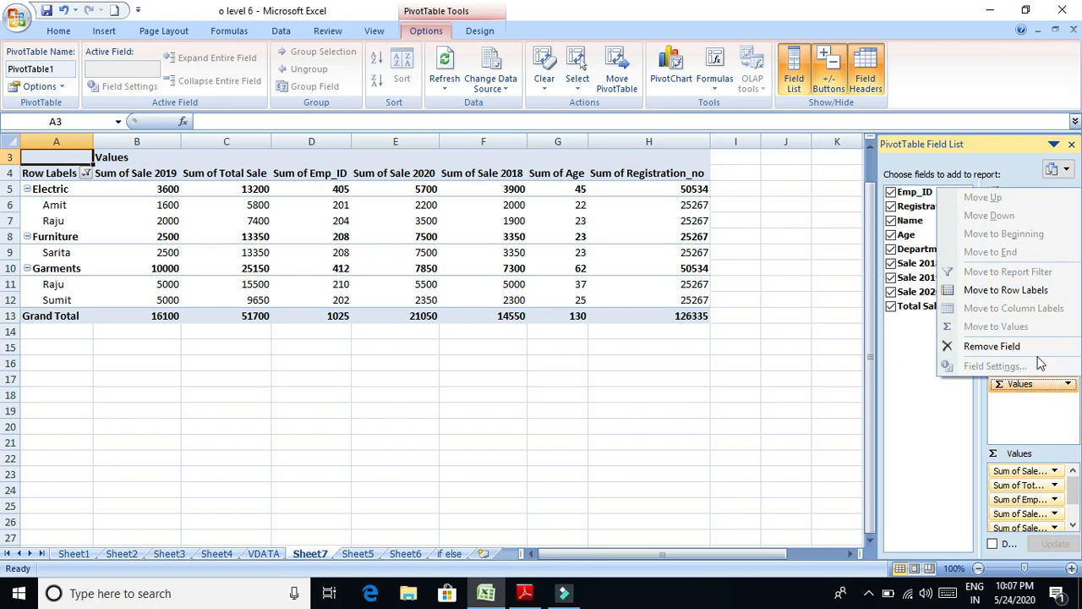
pyautogui.click(1039, 291)
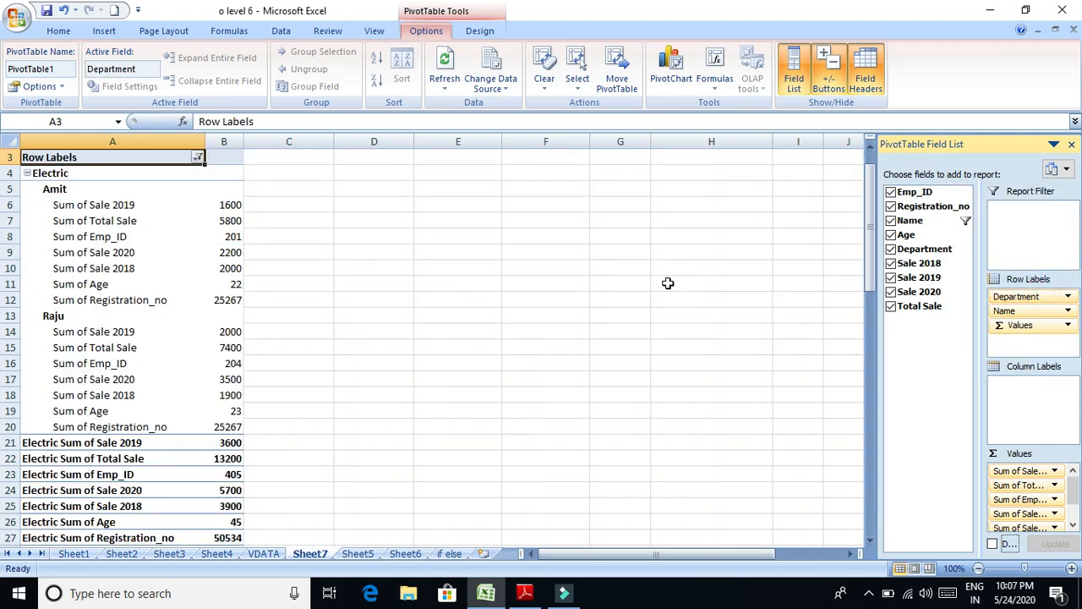
pyautogui.moveTo(869, 203)
pyautogui.mouseDown()
pyautogui.moveTo(890, 440)
pyautogui.moveTo(871, 200)
pyautogui.mouseUp()
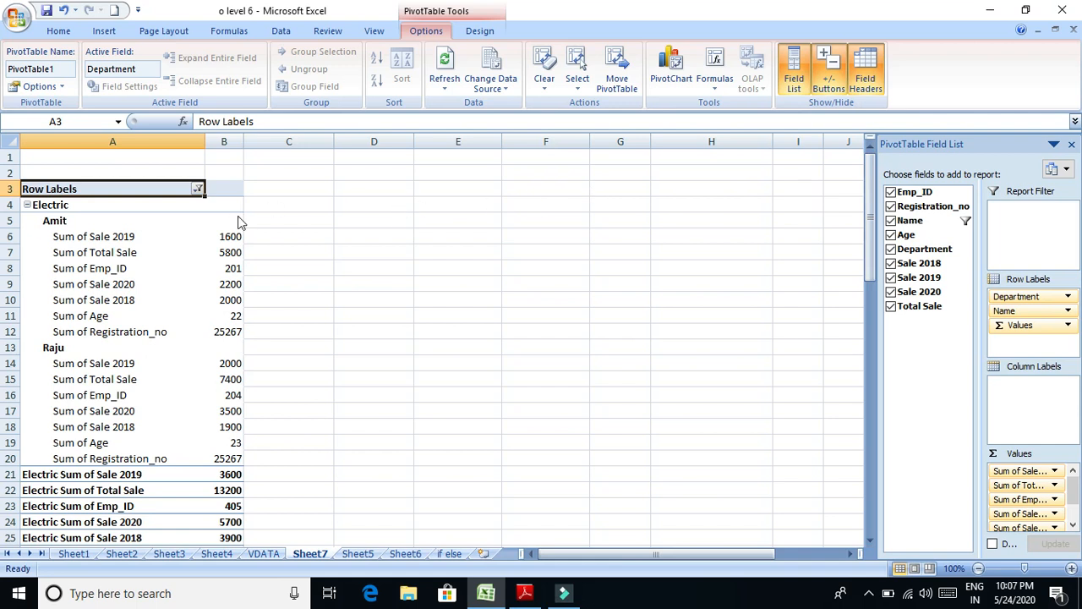
pyautogui.click(59, 223)
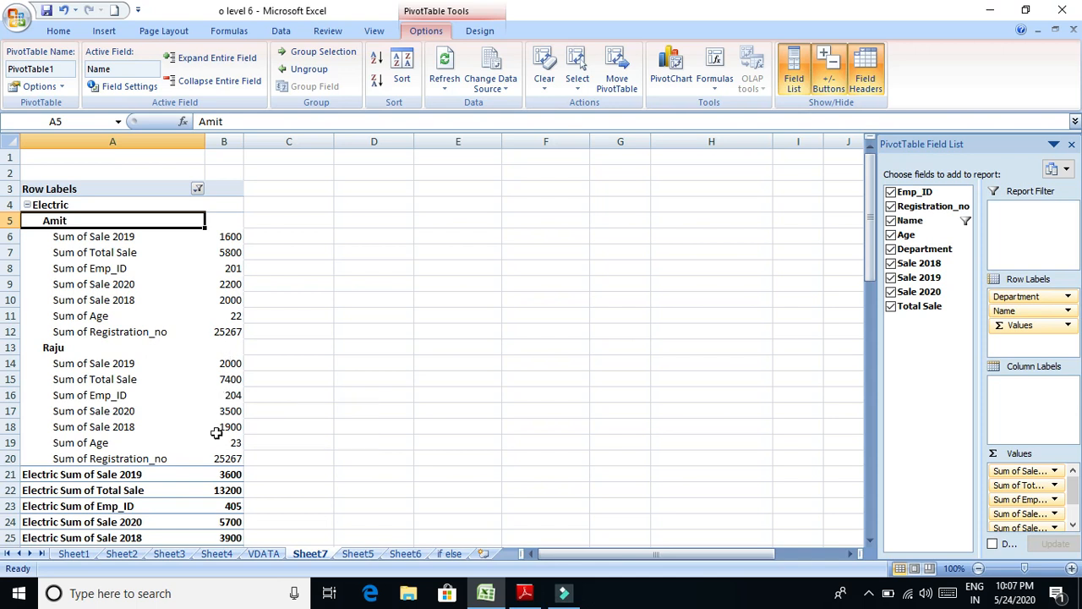
pyautogui.moveTo(872, 215); pyautogui.dragTo(899, 468)
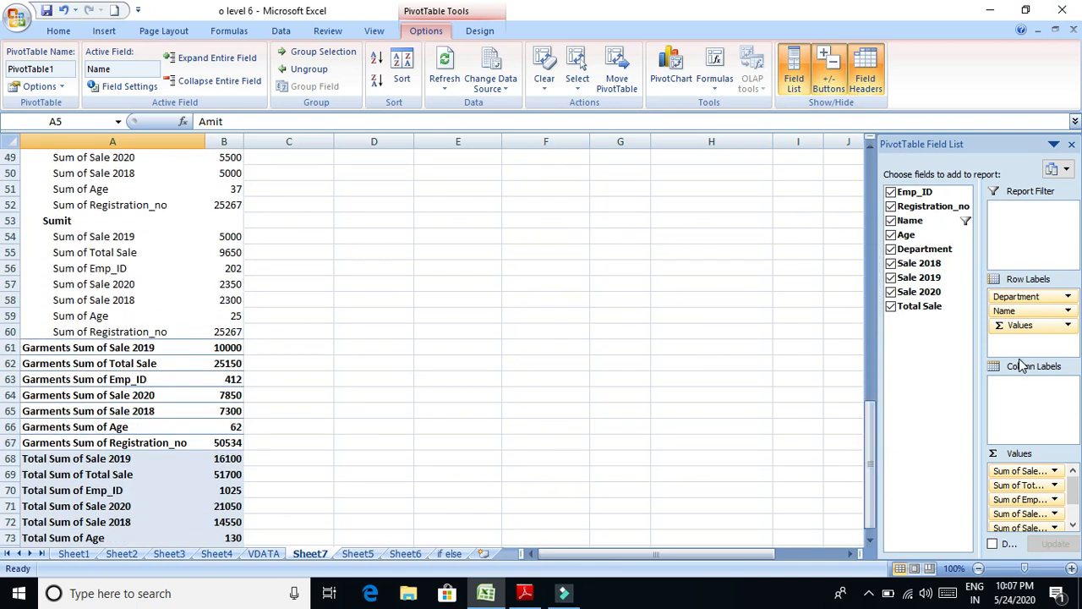
# Move the Values field from the row labels back to the column labels
pyautogui.click(1068, 325)
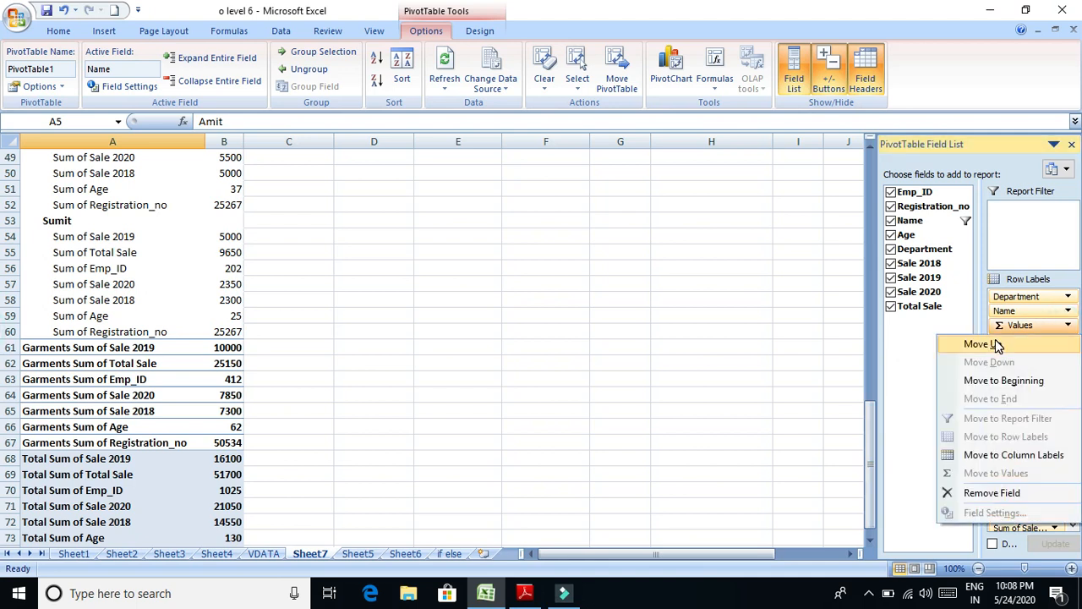
pyautogui.click(1014, 455)
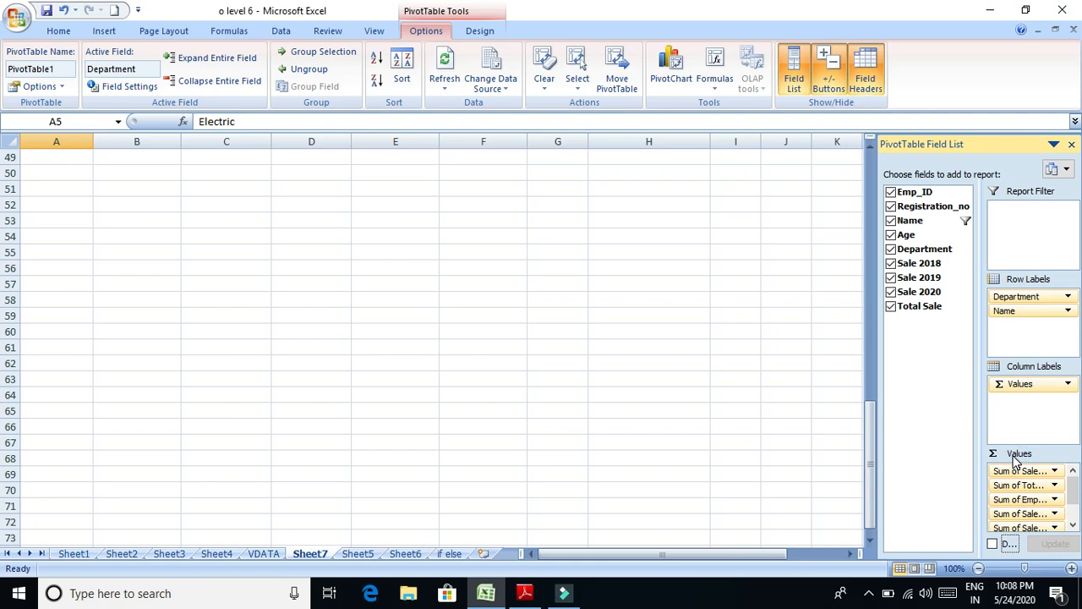
pyautogui.moveTo(869, 419); pyautogui.dragTo(842, 148)
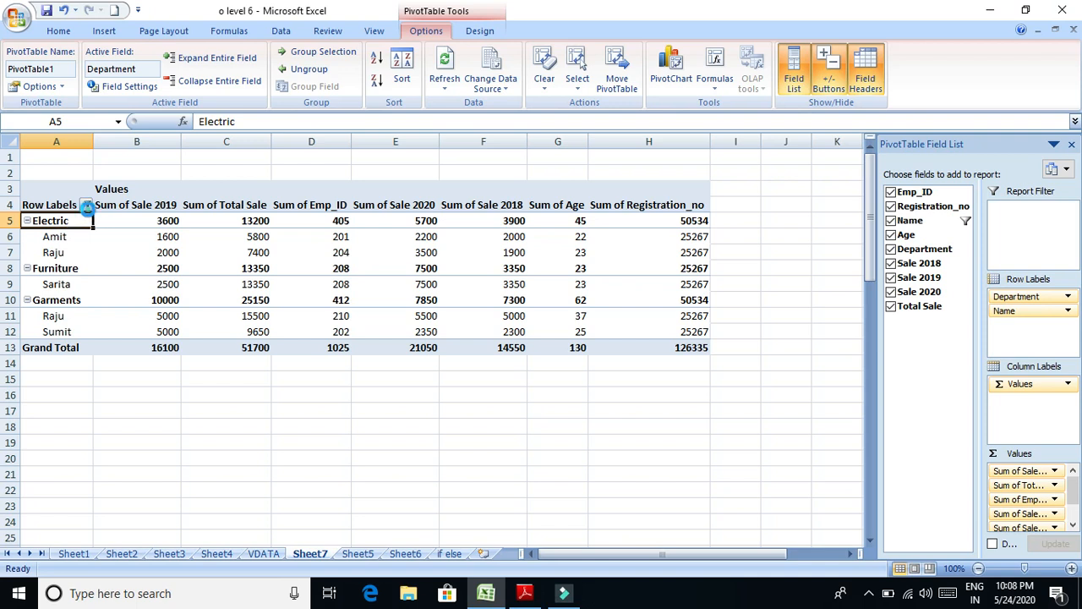
# Sort the PivotTable's Department row labels in descending order, Z to A
pyautogui.click(86, 205)
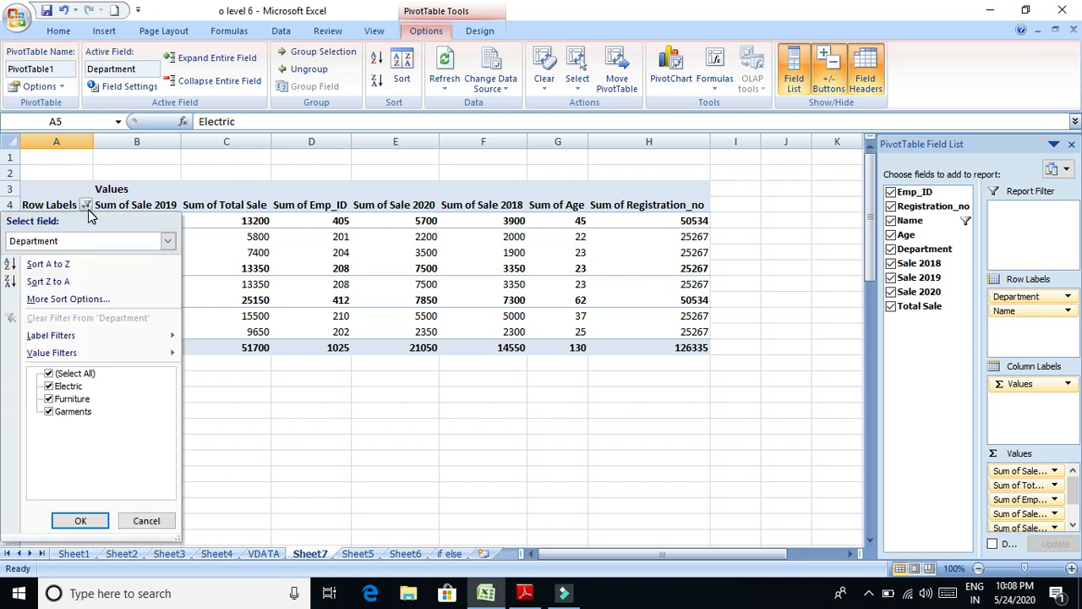
pyautogui.click(49, 282)
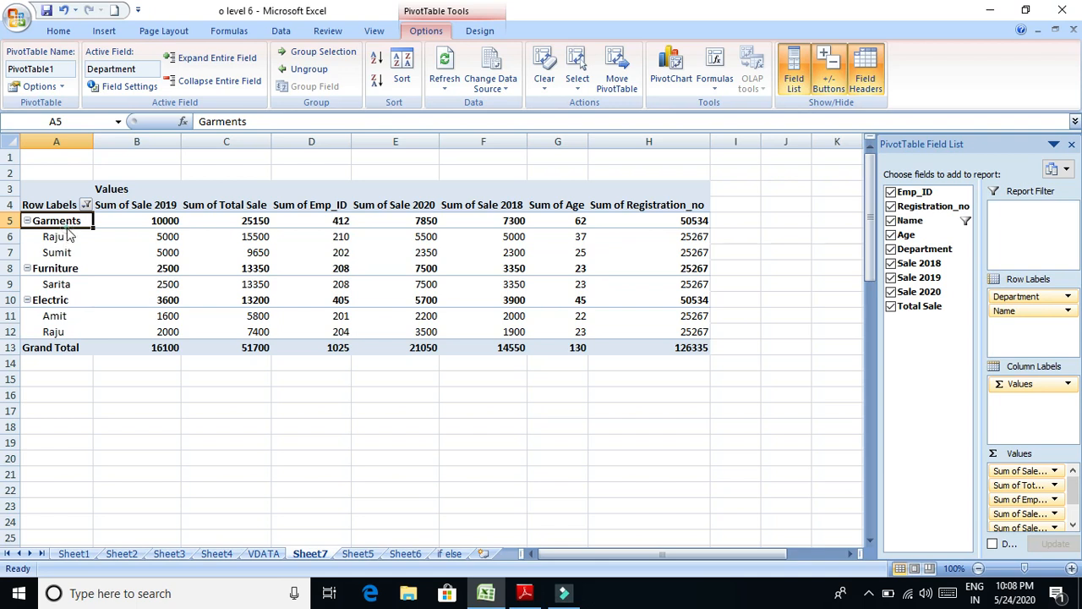
pyautogui.click(59, 268)
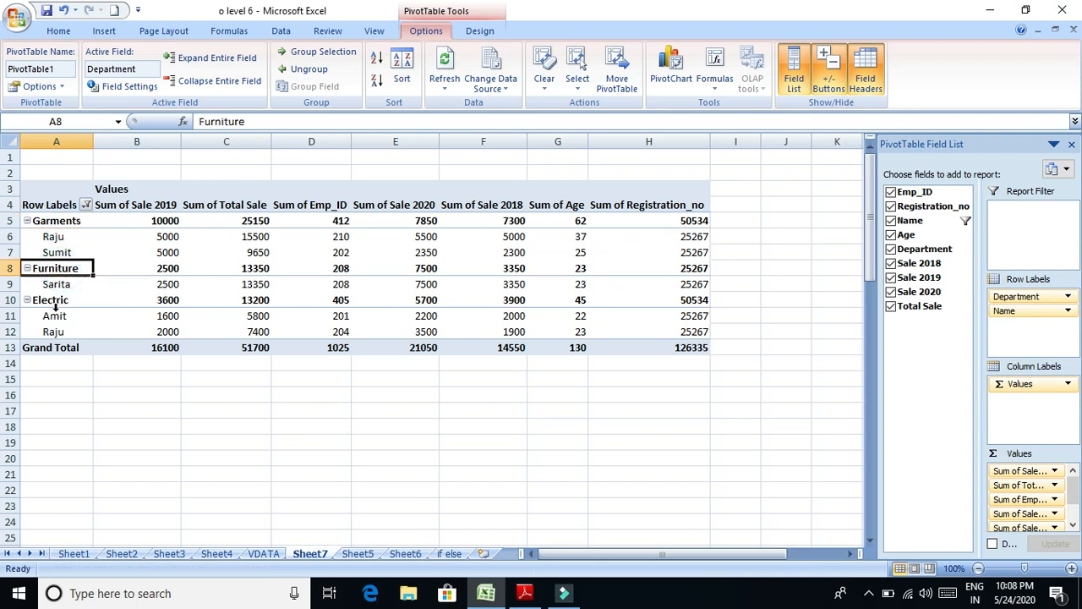
pyautogui.click(54, 312)
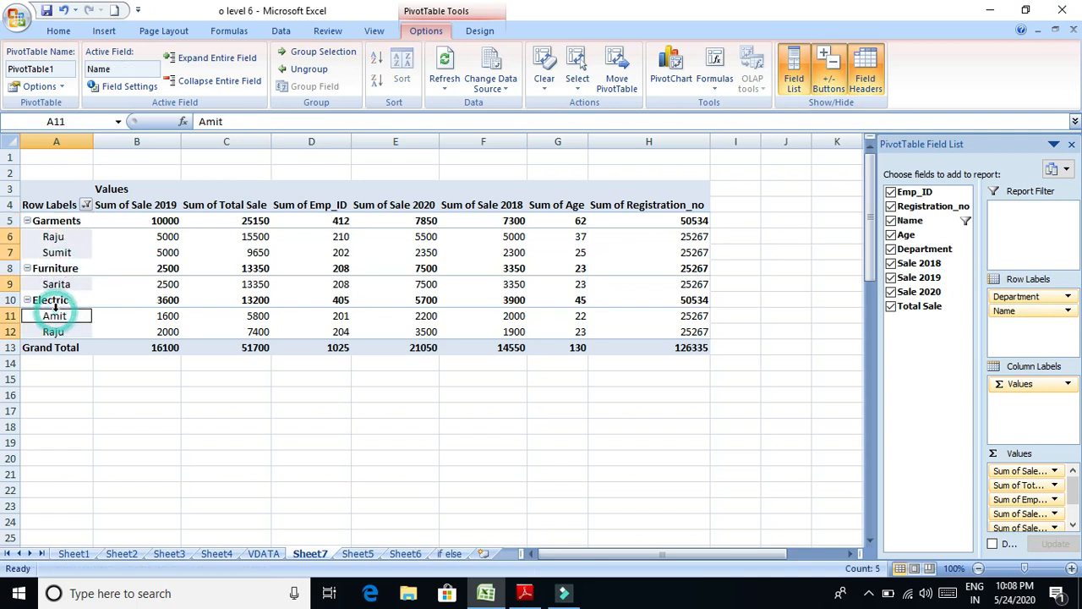
# Select all employees in the row labels' Name filter to show everyone in the report
pyautogui.click(71, 253)
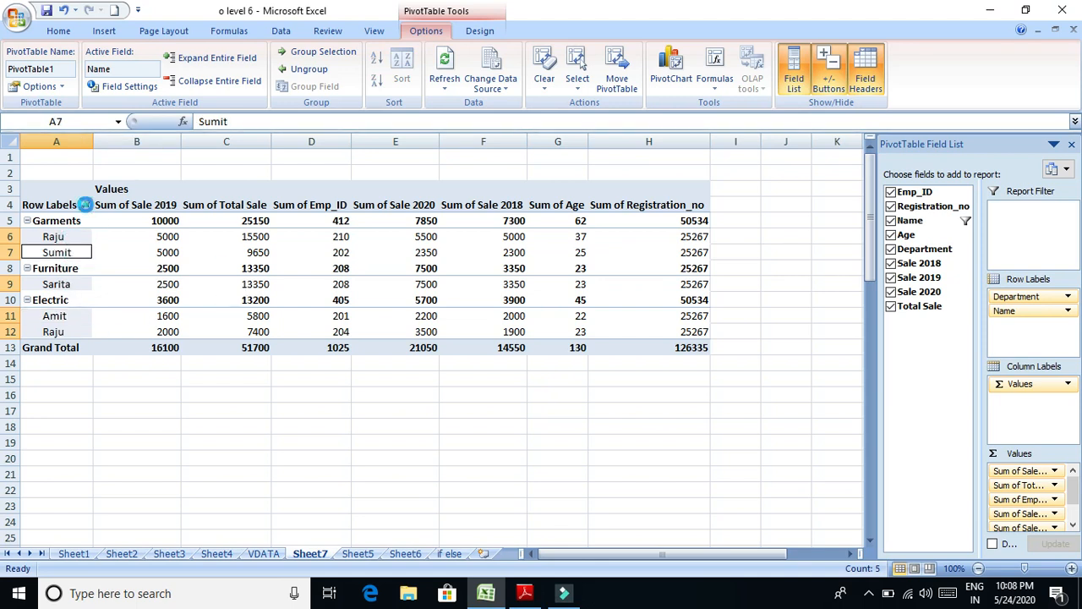
pyautogui.click(86, 205)
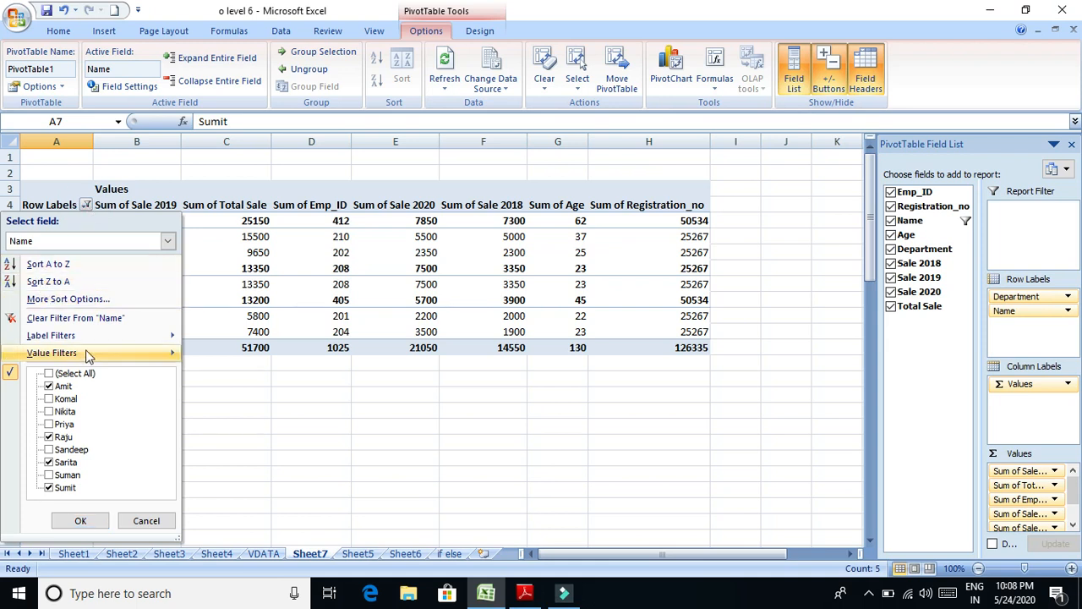
pyautogui.moveTo(168, 336)
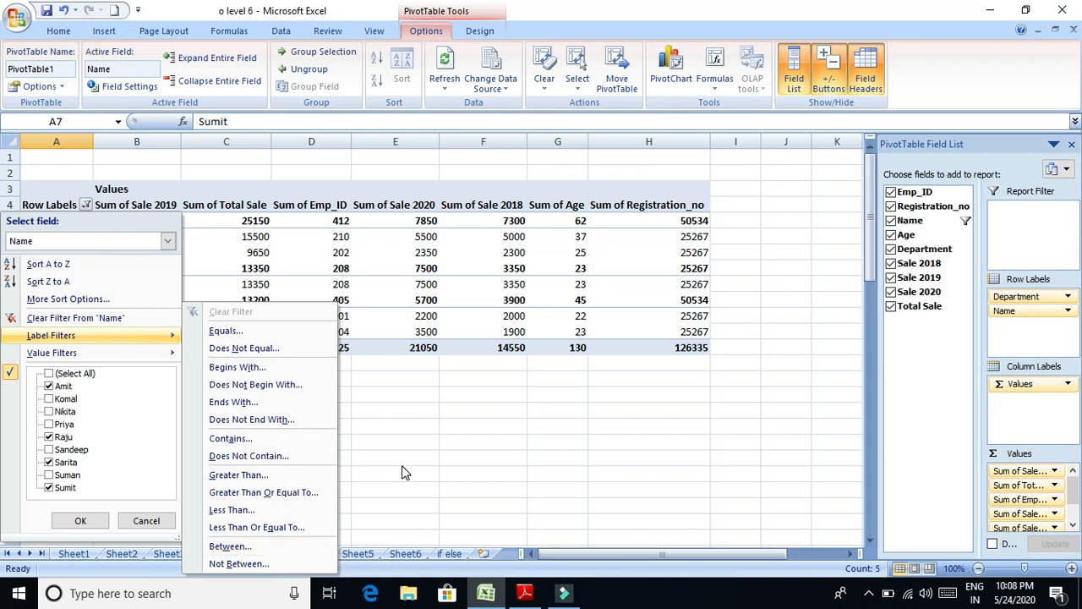
pyautogui.click(49, 375)
pyautogui.click(79, 518)
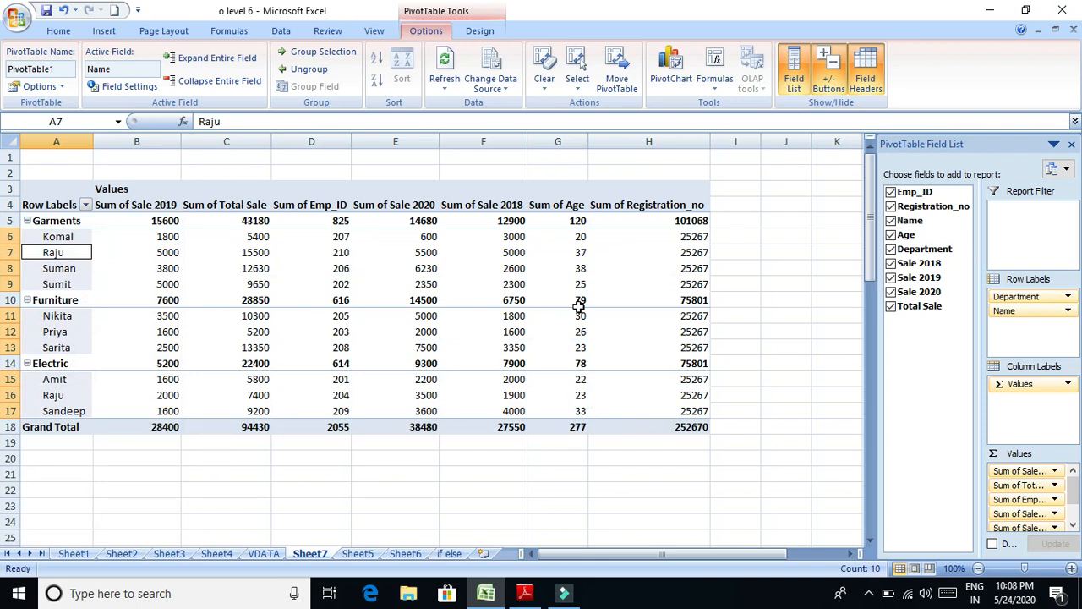
pyautogui.click(671, 67)
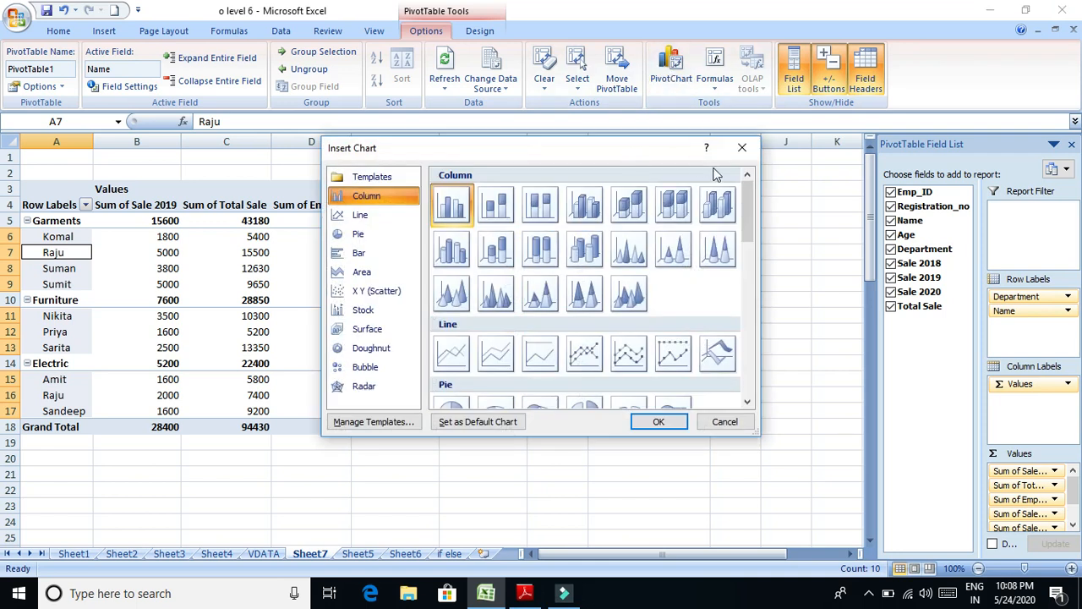
pyautogui.click(743, 147)
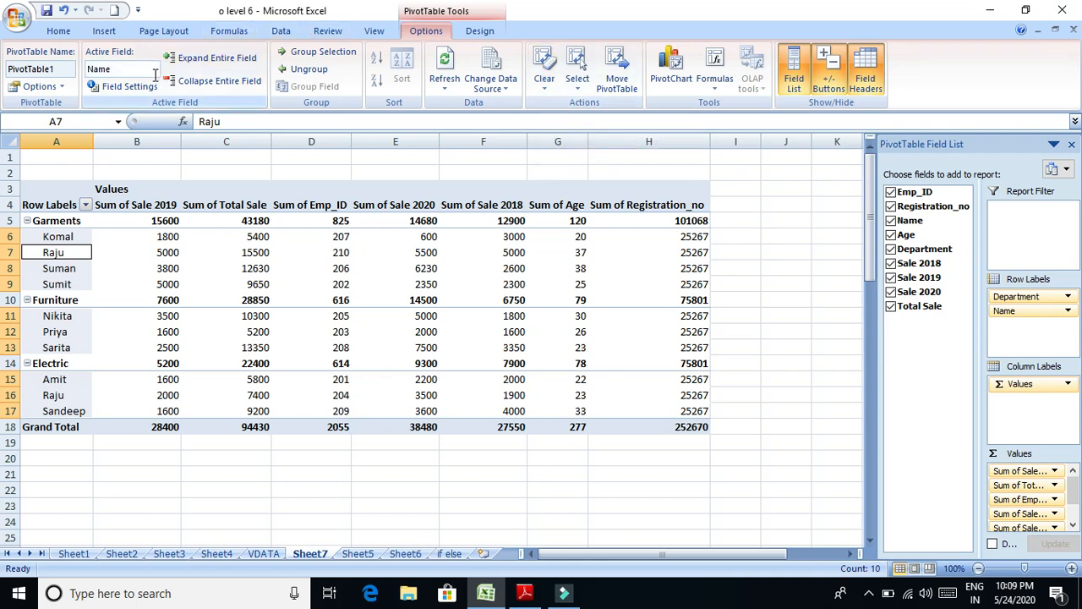
pyautogui.click(63, 87)
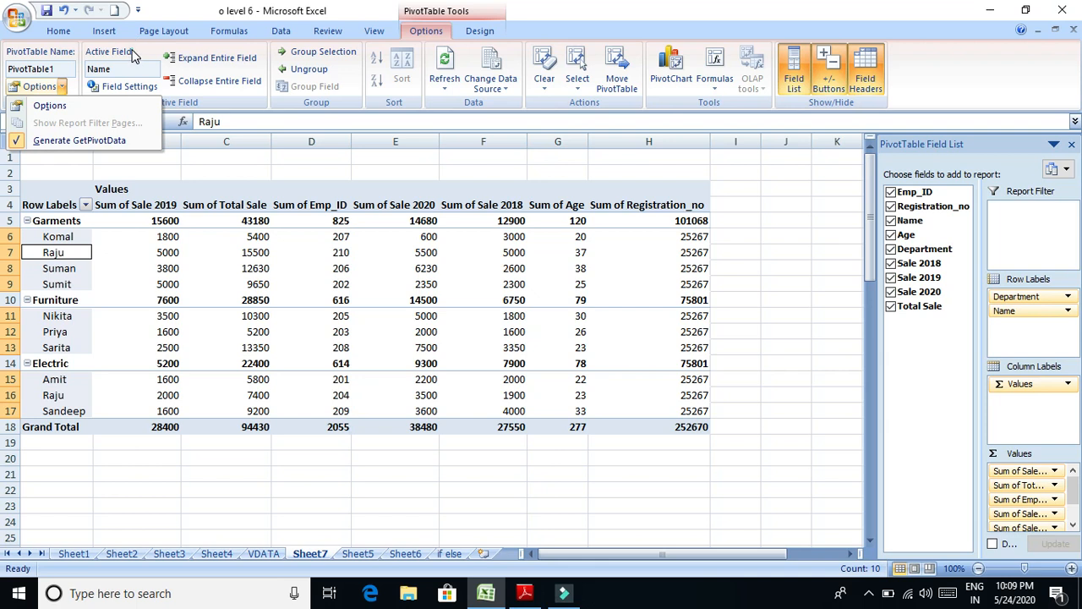
pyautogui.click(133, 55)
# Set the Name field's subtotals to Custom with the Sum and Count functions, and review the added subtotal rows
pyautogui.click(130, 86)
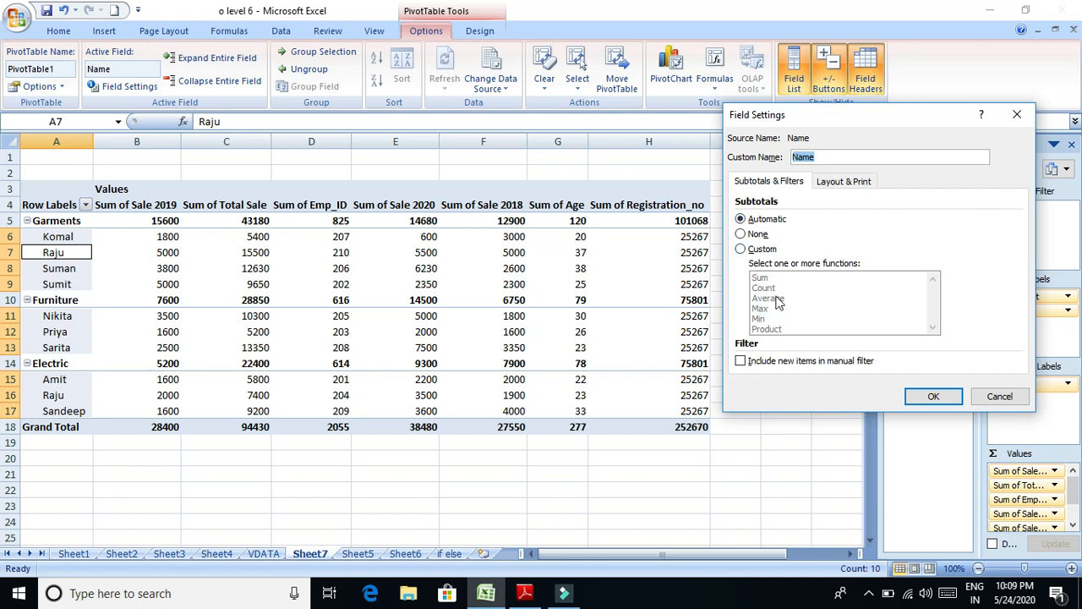
pyautogui.click(758, 250)
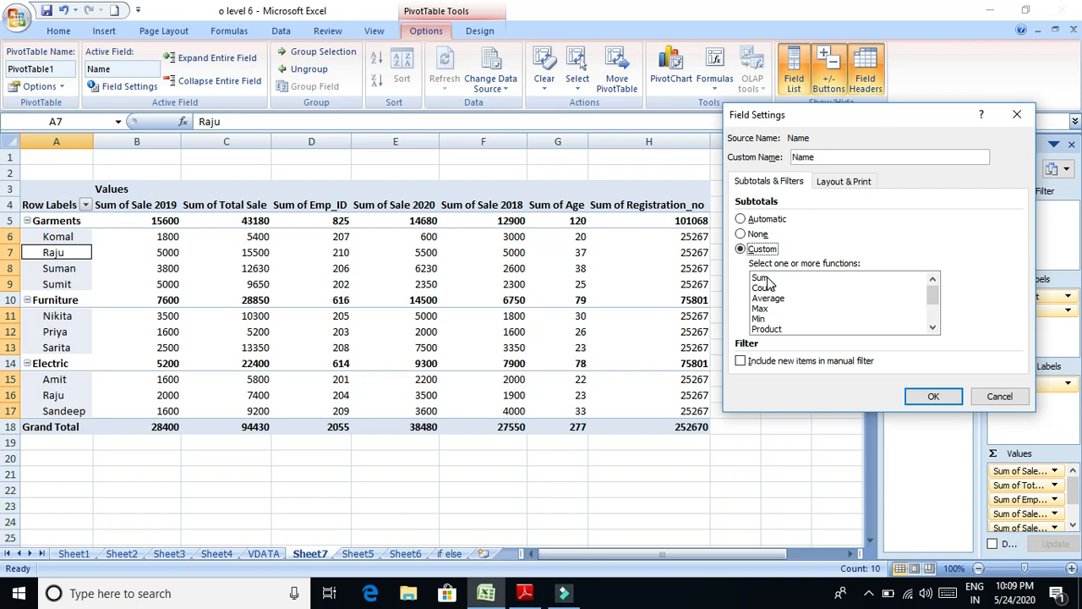
pyautogui.click(765, 278)
pyautogui.click(765, 288)
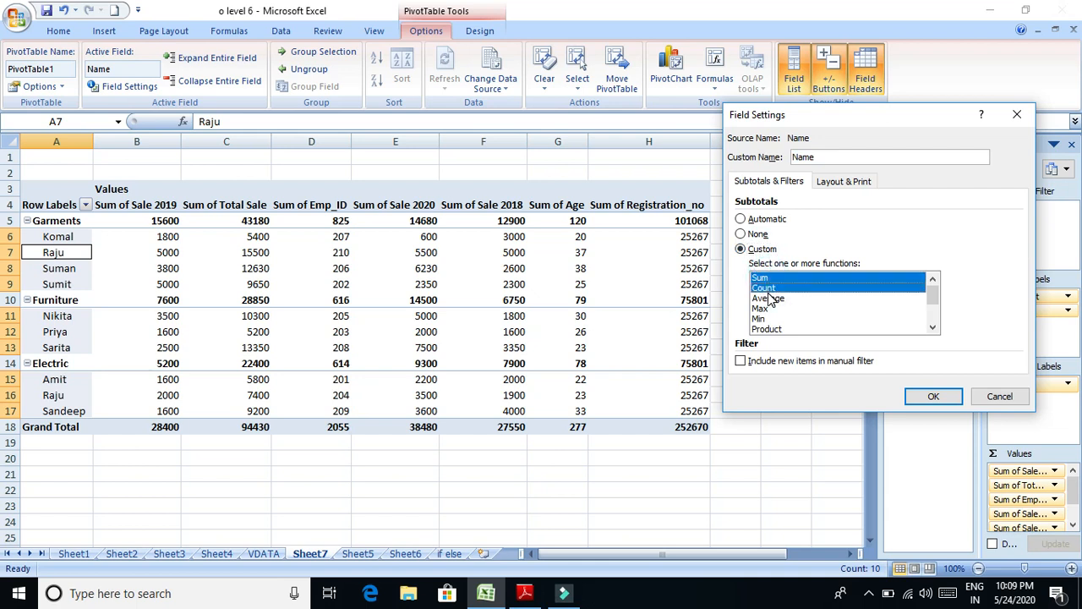
pyautogui.click(932, 396)
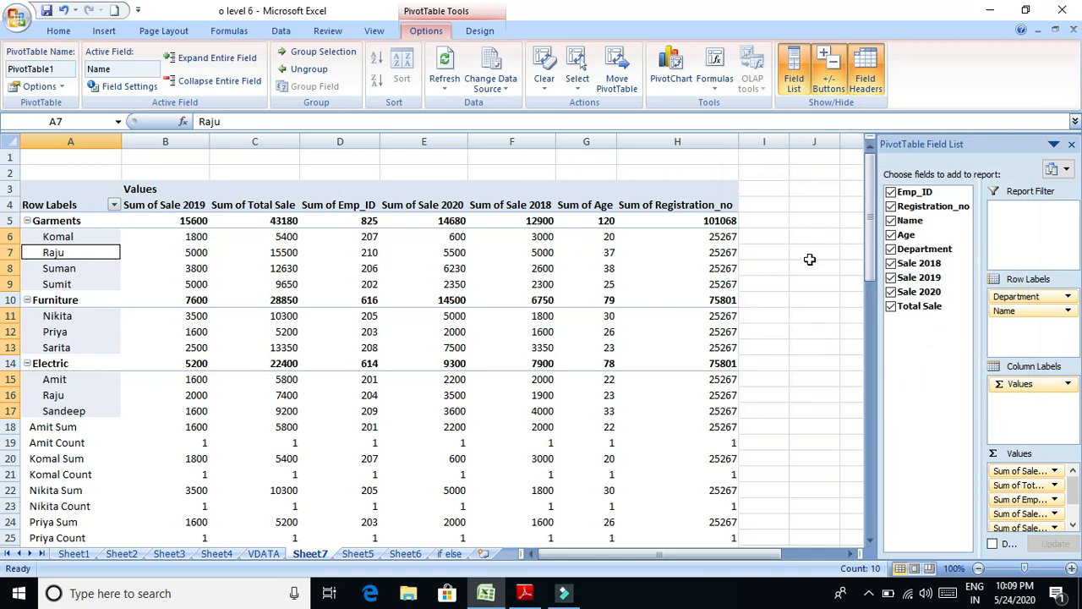
pyautogui.moveTo(869, 229); pyautogui.dragTo(878, 251)
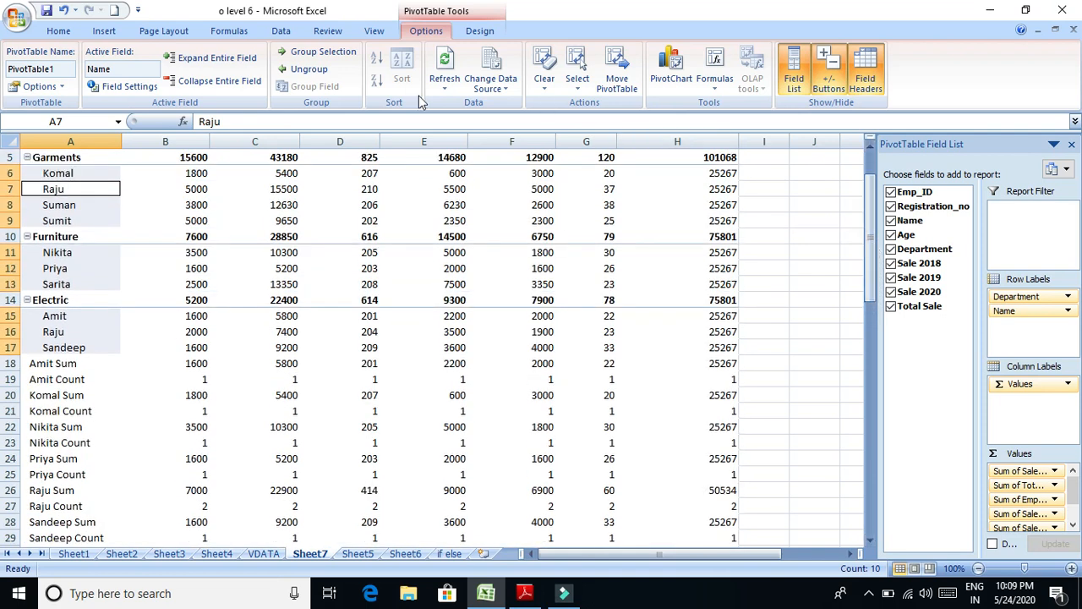
# Change the Name field's custom subtotals to the Sum and Max functions and review the resulting subtotal rows
pyautogui.click(135, 86)
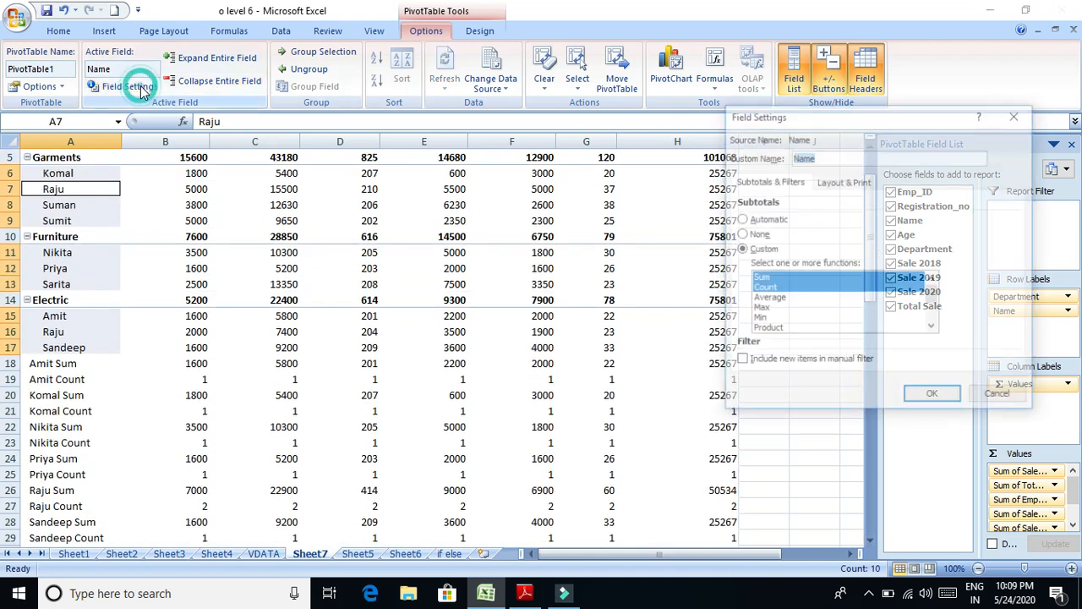
pyautogui.click(768, 288)
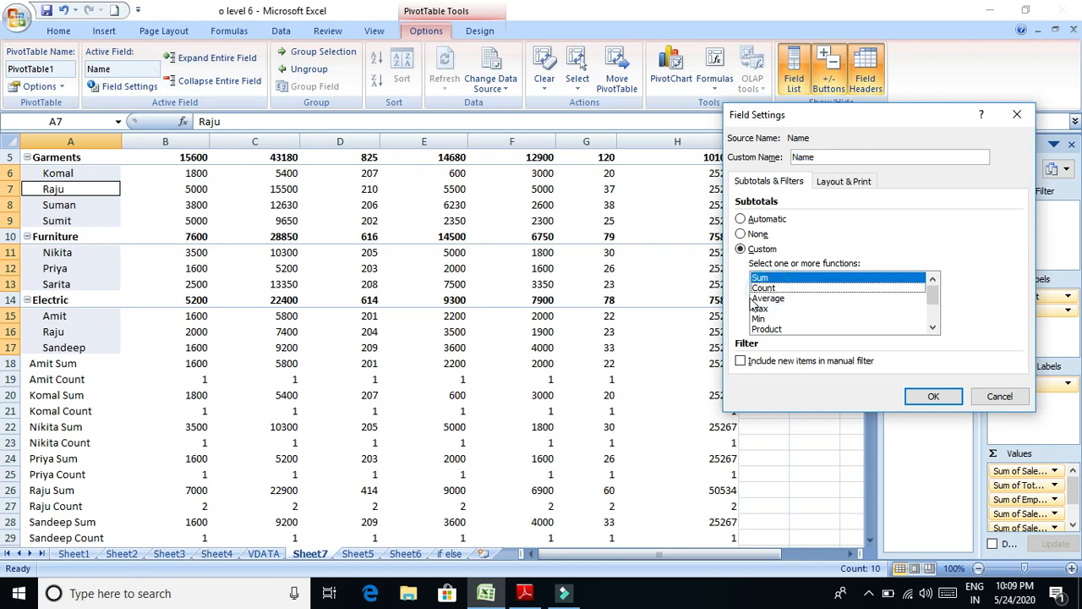
pyautogui.click(761, 310)
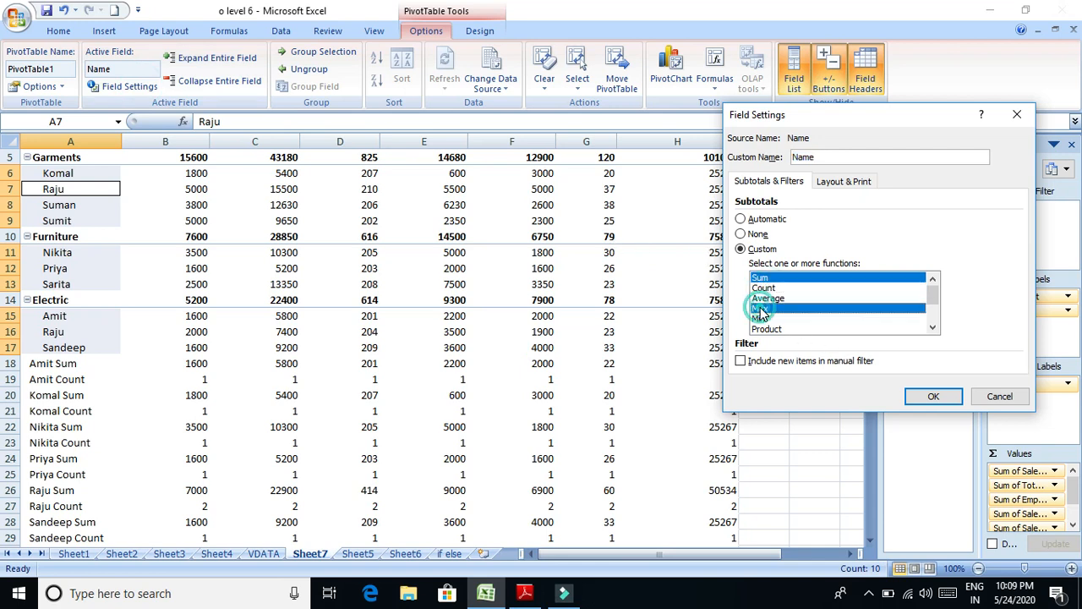
pyautogui.click(930, 399)
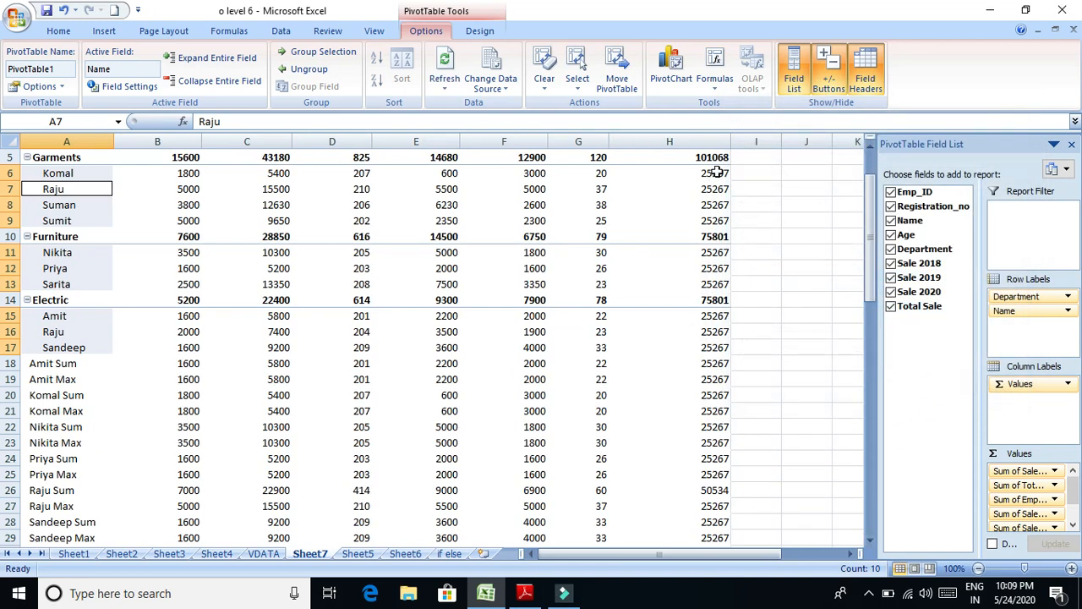
pyautogui.moveTo(871, 236); pyautogui.dragTo(875, 311)
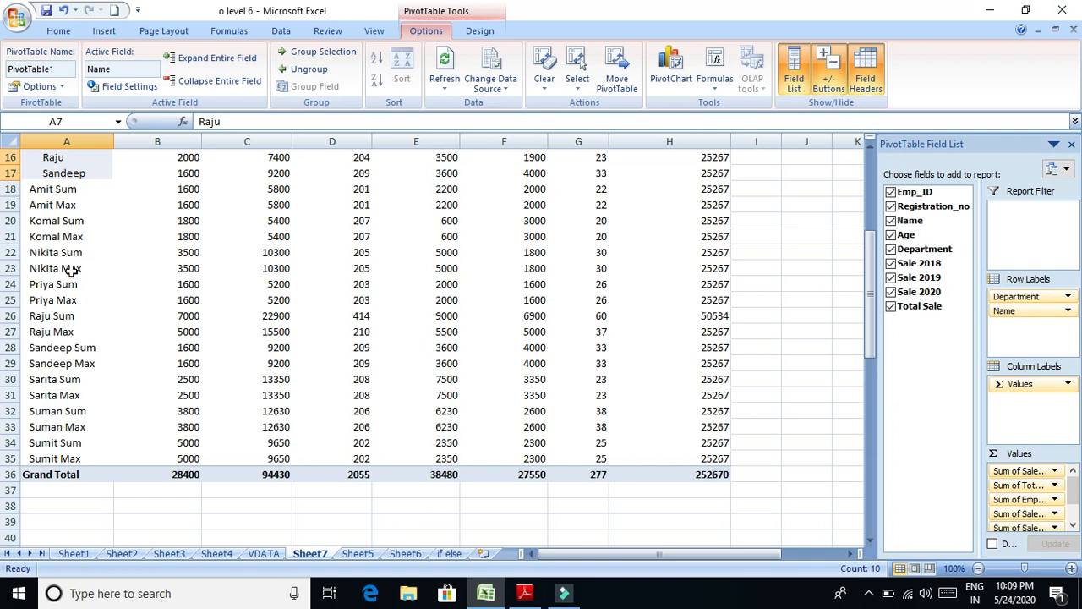
# Change the Name field's custom subtotals to the Max and Min functions and compare Sandeep's subtotals in the Sale 2019 column
pyautogui.click(131, 86)
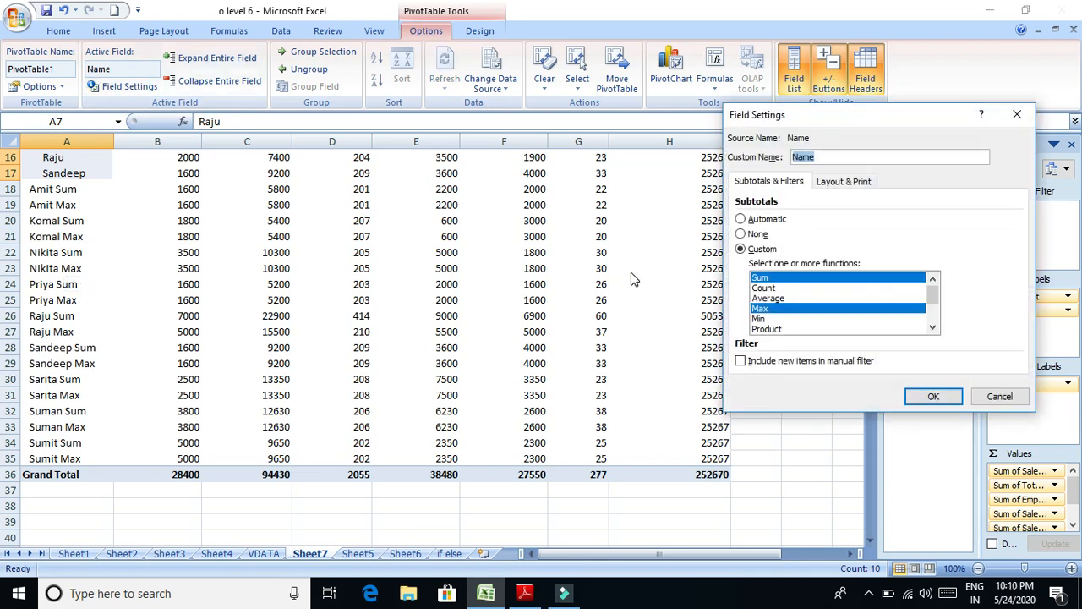
pyautogui.click(801, 280)
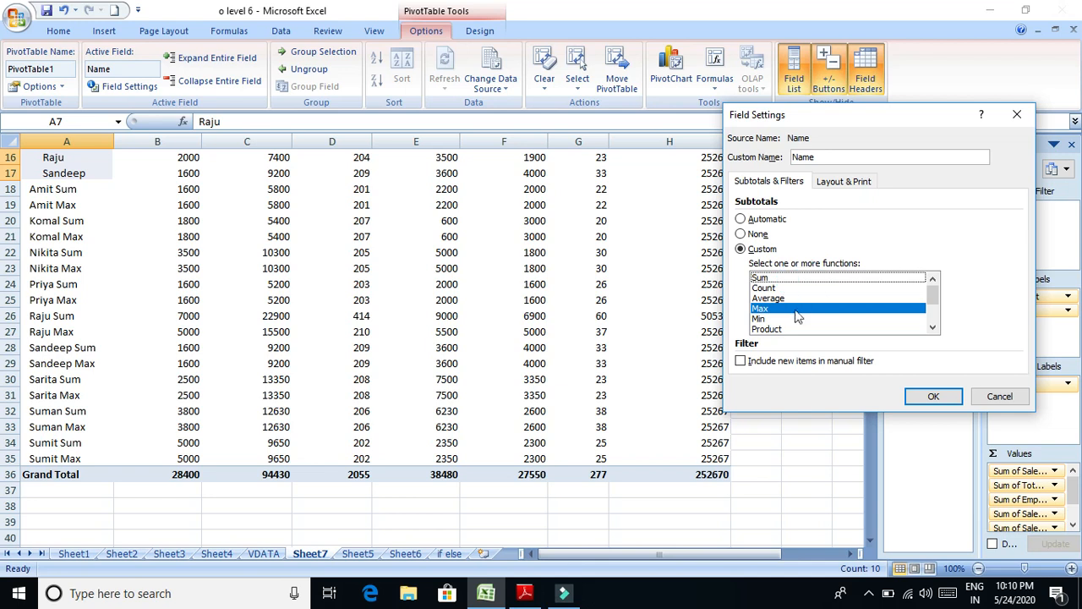
pyautogui.click(795, 319)
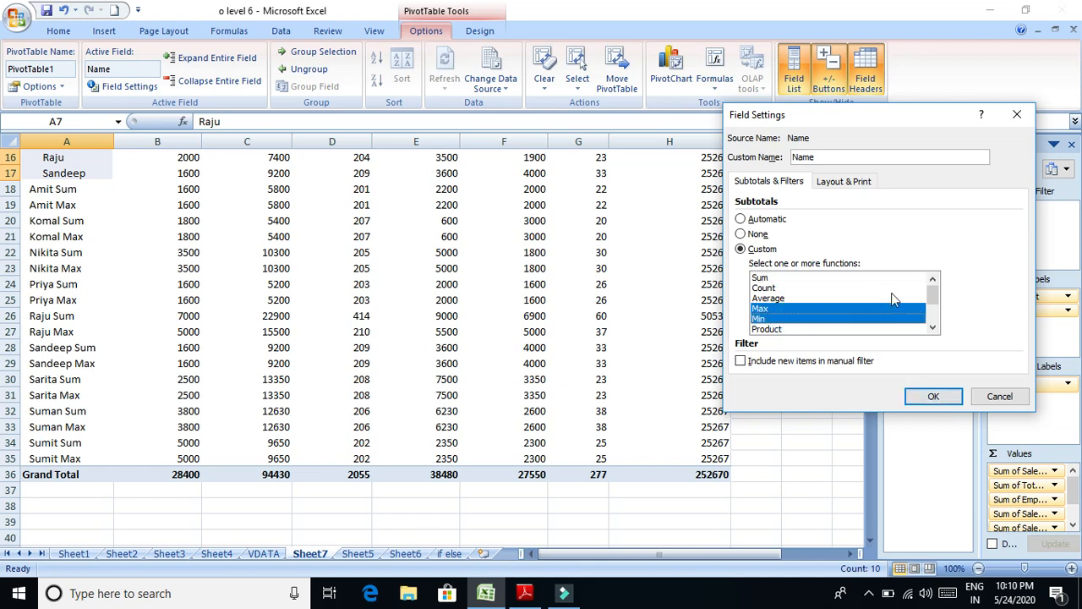
pyautogui.click(919, 396)
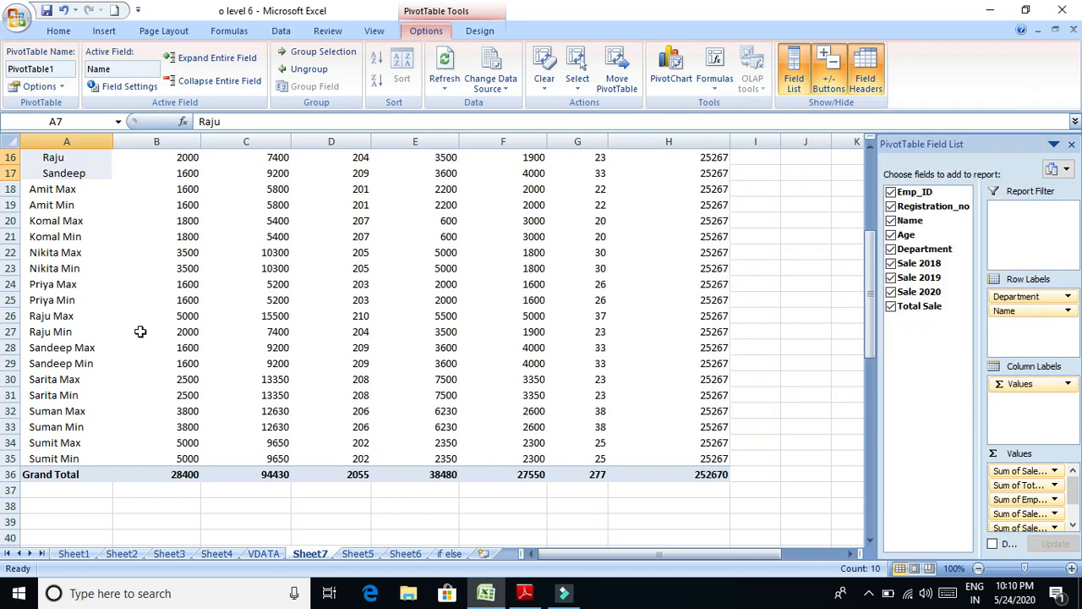
pyautogui.click(196, 348)
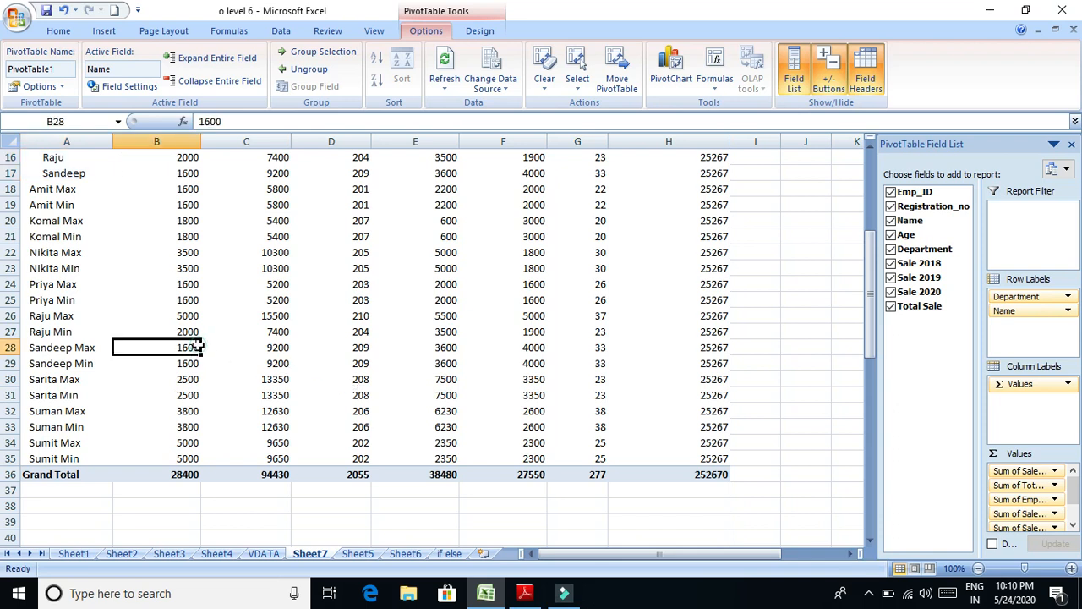
pyautogui.click(203, 362)
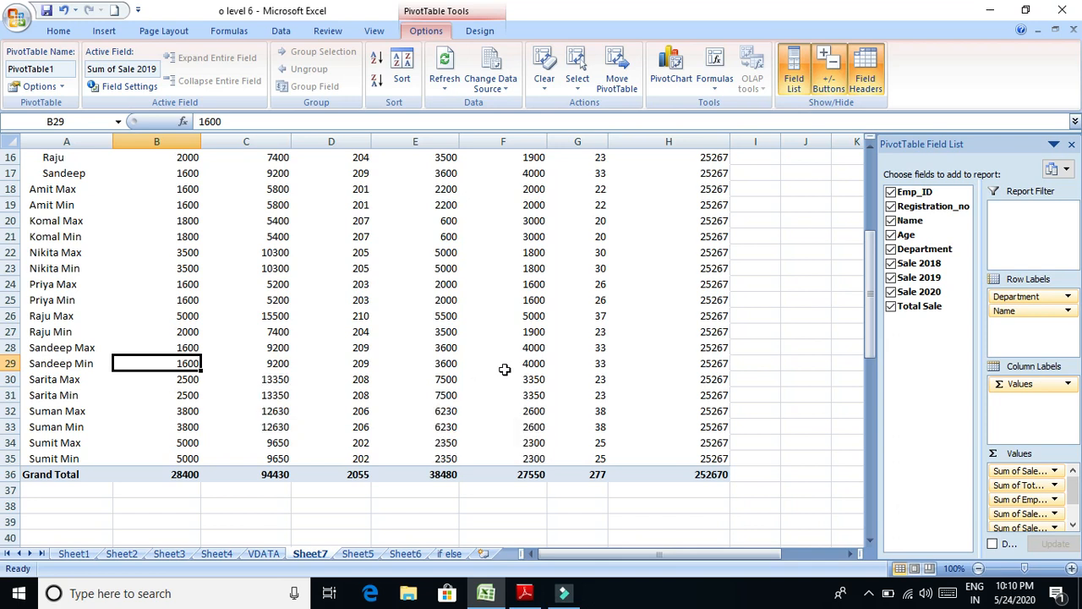
# Inspect the Sum of Sale 2019 value field's settings and its number format categories, and leave without making changes
pyautogui.click(120, 87)
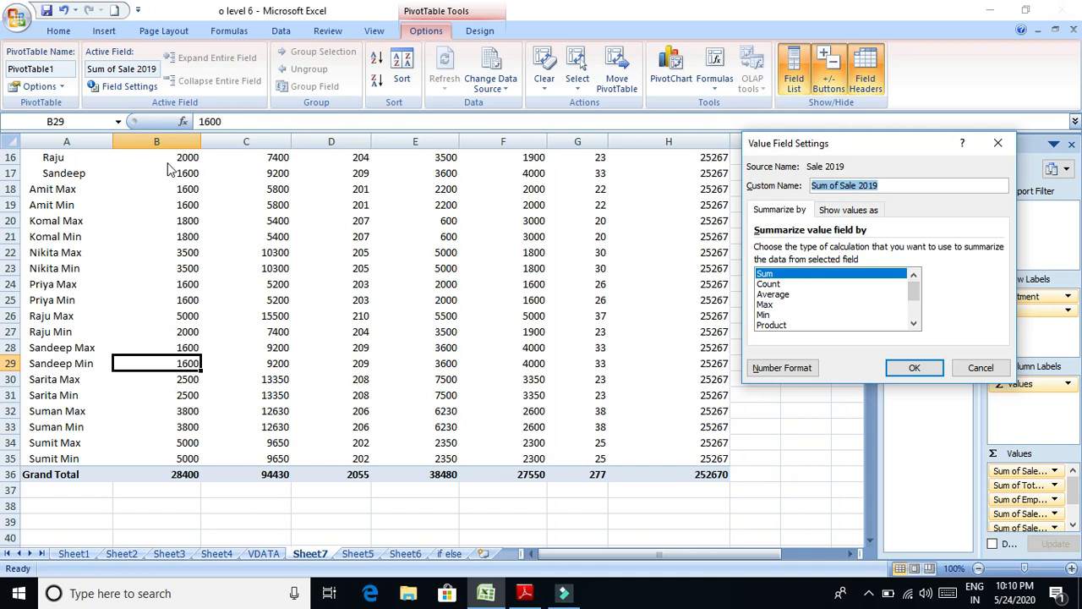
pyautogui.click(804, 368)
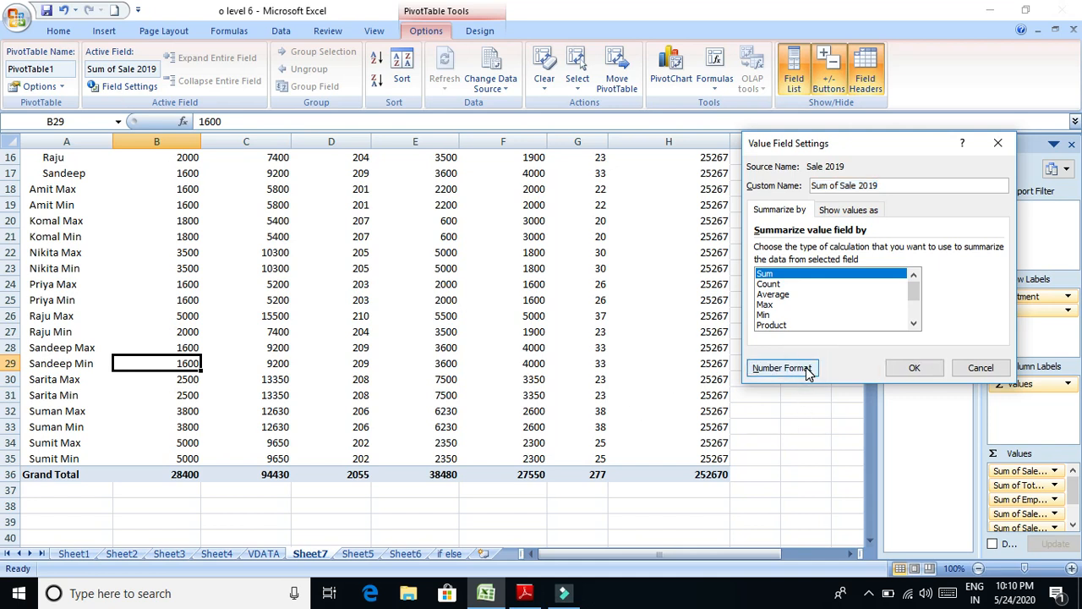
pyautogui.click(806, 369)
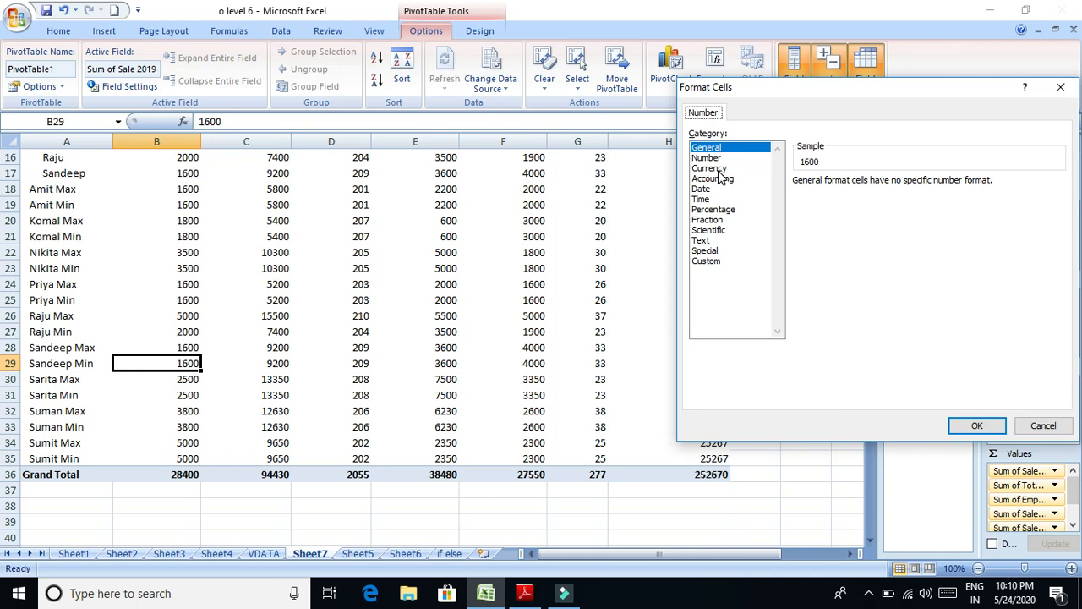
pyautogui.click(1047, 428)
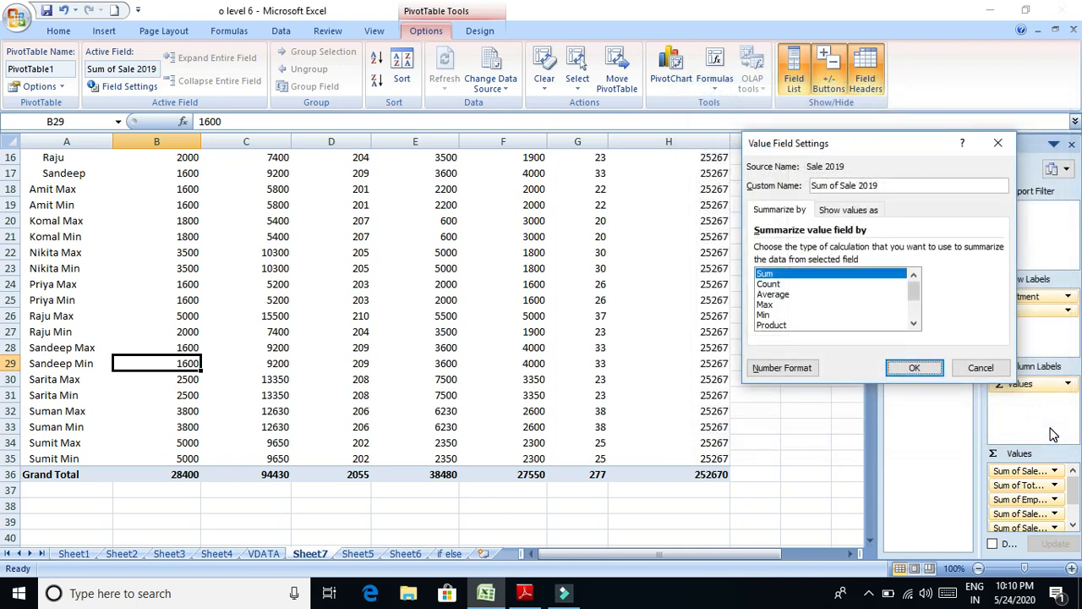
pyautogui.click(981, 367)
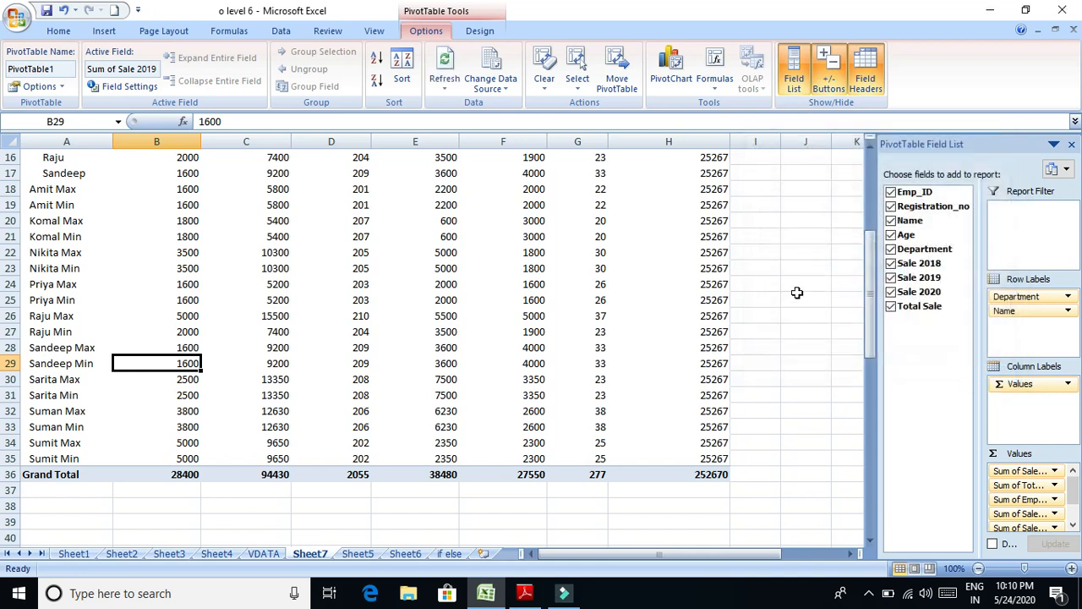
# Sort the names by Sum of Sale 2019 from largest to smallest, top to bottom
pyautogui.click(403, 79)
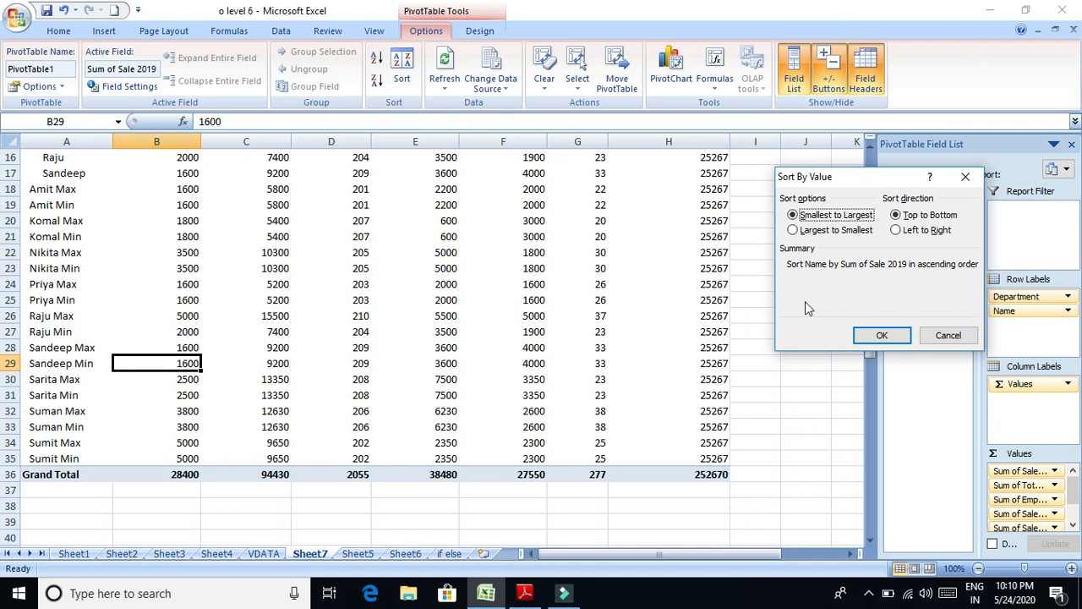
pyautogui.click(833, 231)
pyautogui.click(898, 335)
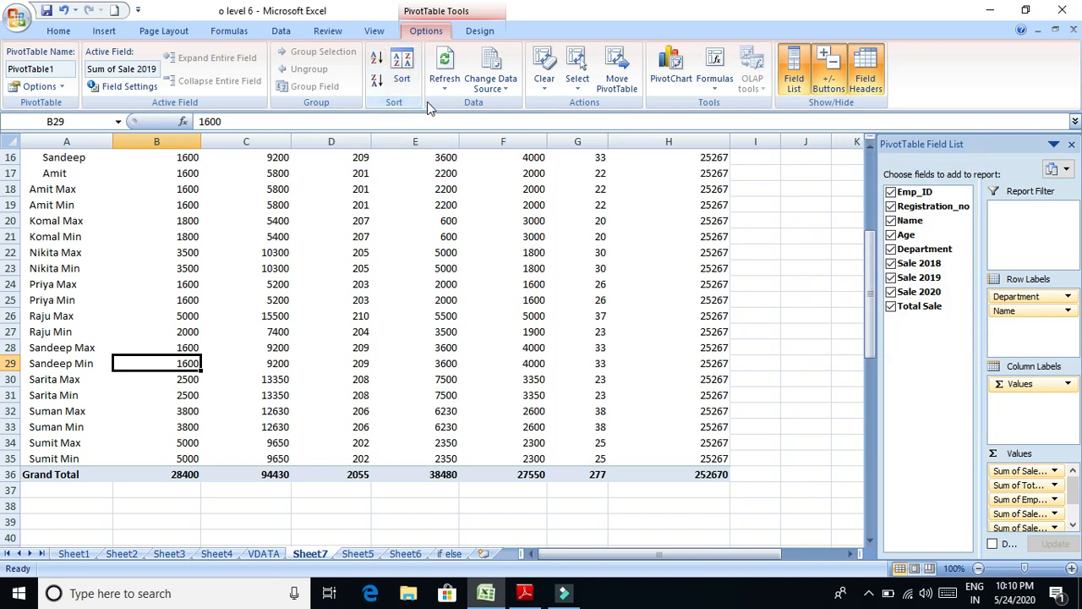
# Check the PivotTable's data source and keep the range Sheet5!$A$3:$I$13
pyautogui.click(505, 88)
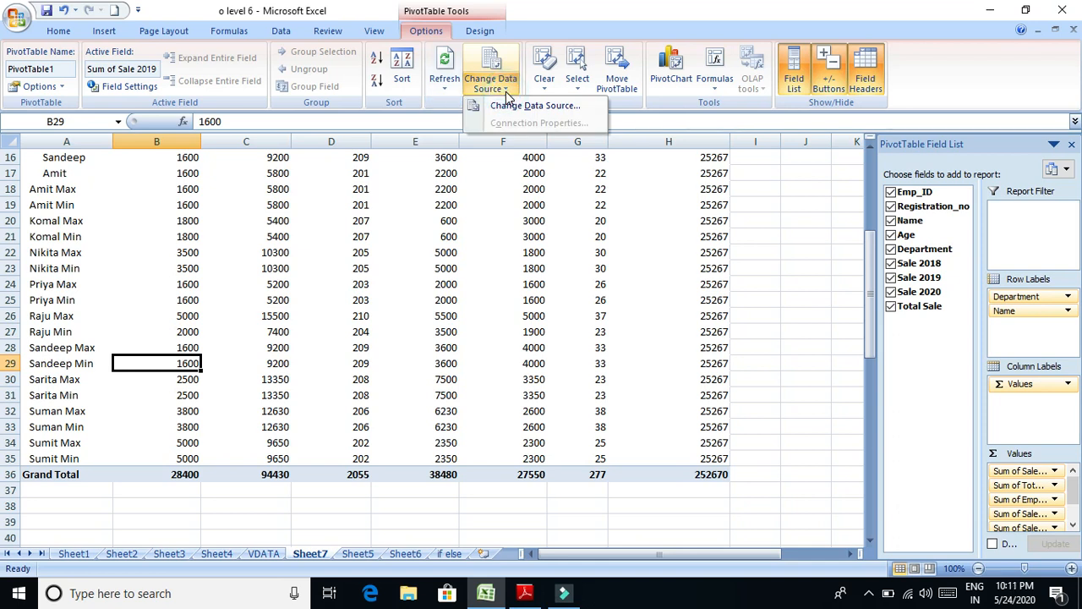
pyautogui.click(513, 108)
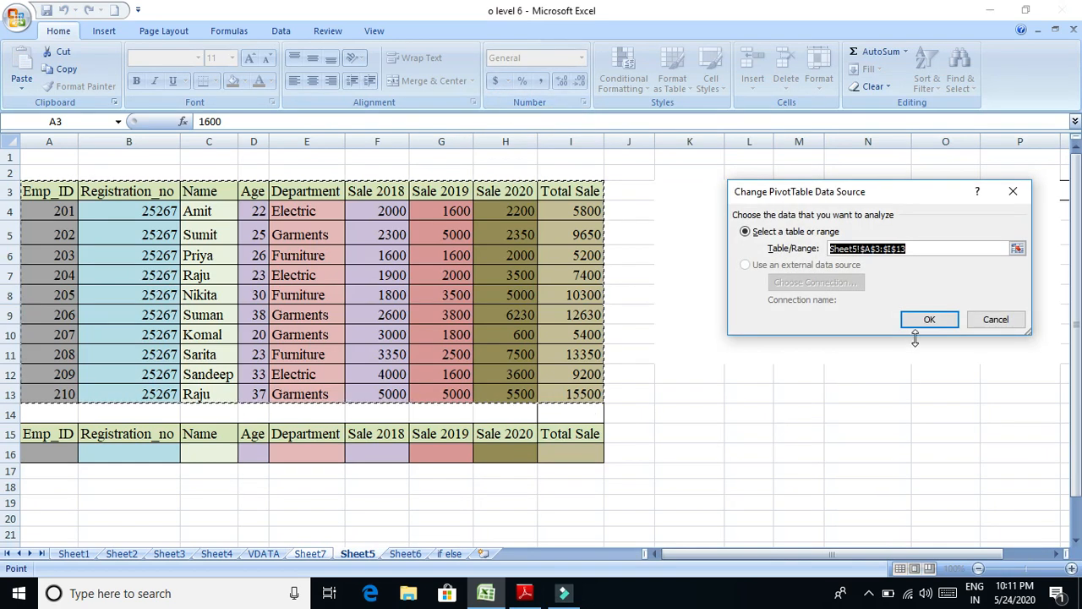
pyautogui.click(934, 321)
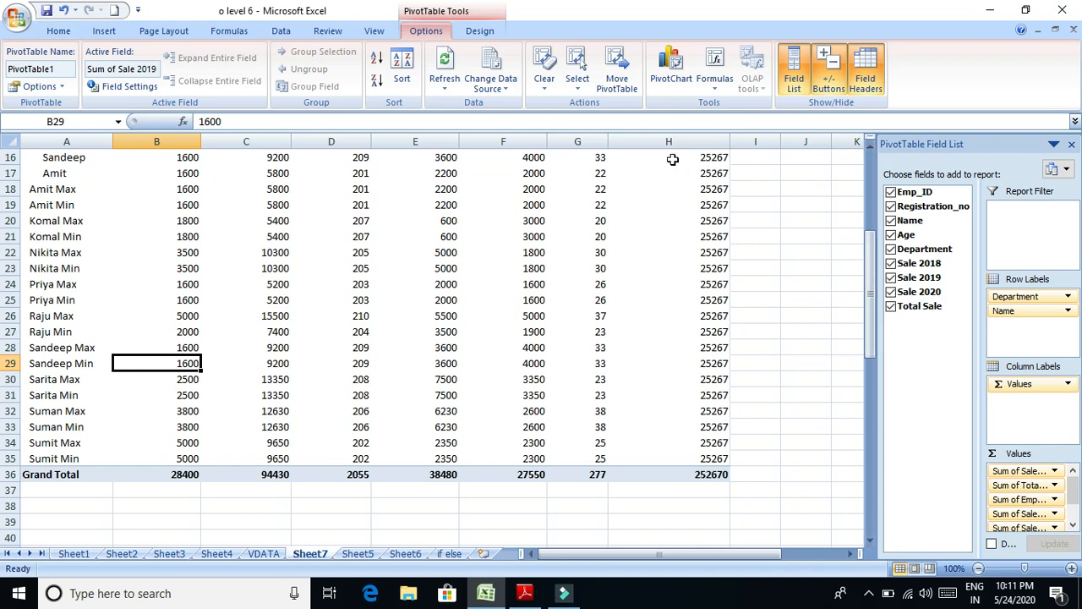
# Clear everything from the PivotTable and undo the clearing
pyautogui.click(544, 78)
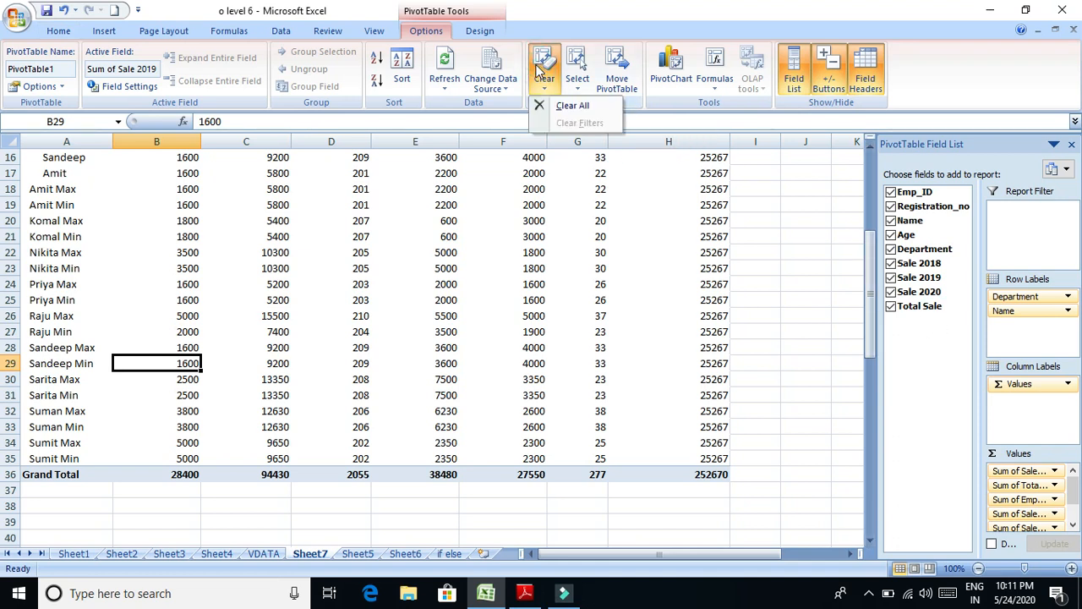
pyautogui.click(582, 109)
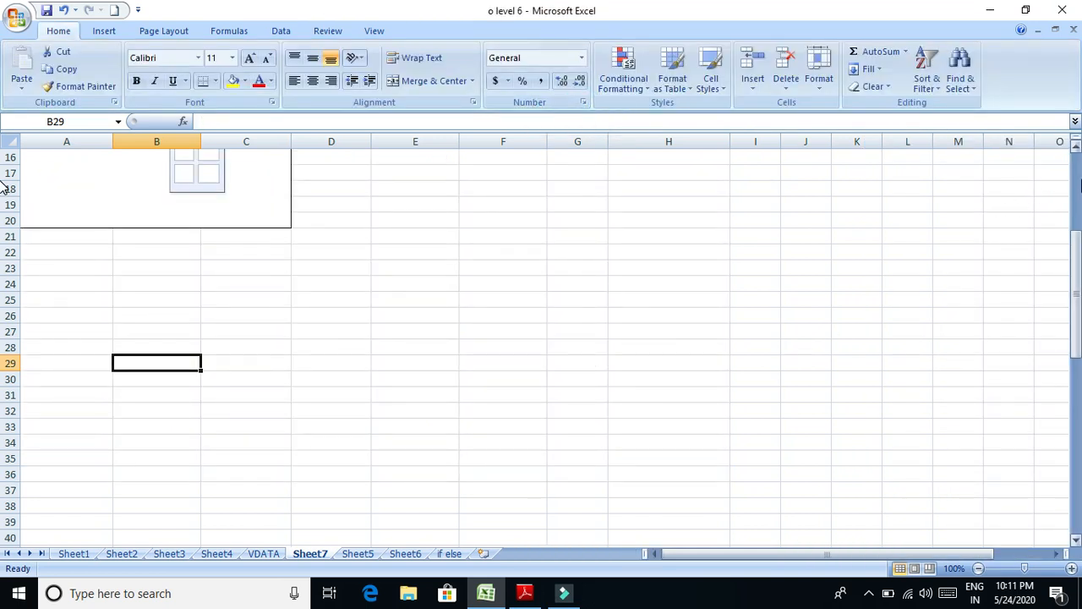
pyautogui.scroll(5, 2, 186)
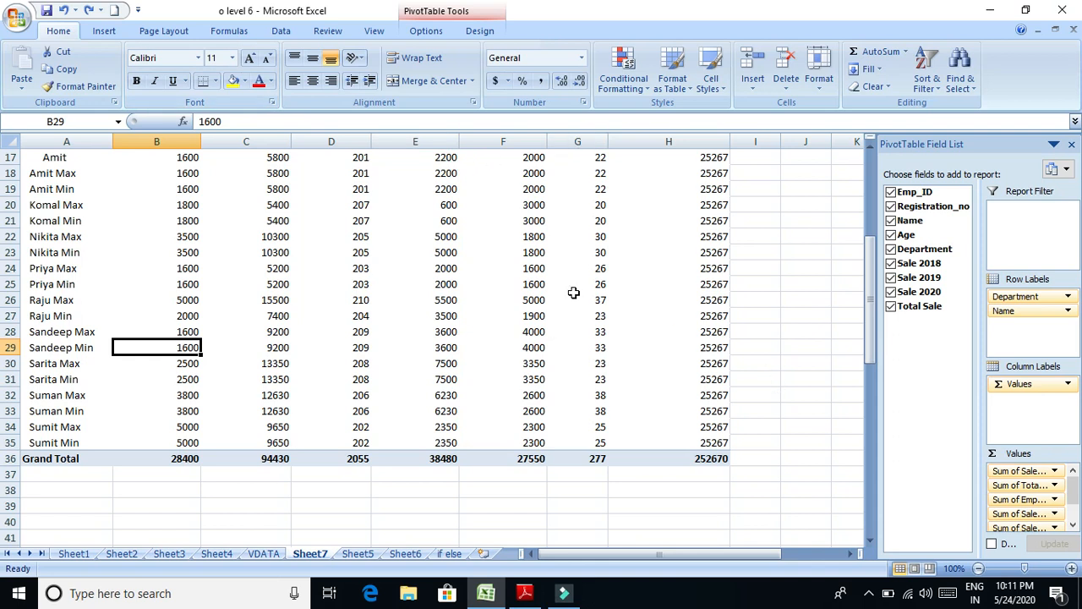
# Switch the PivotTable field list layout to show only the fields section, without the areas section
pyautogui.click(119, 30)
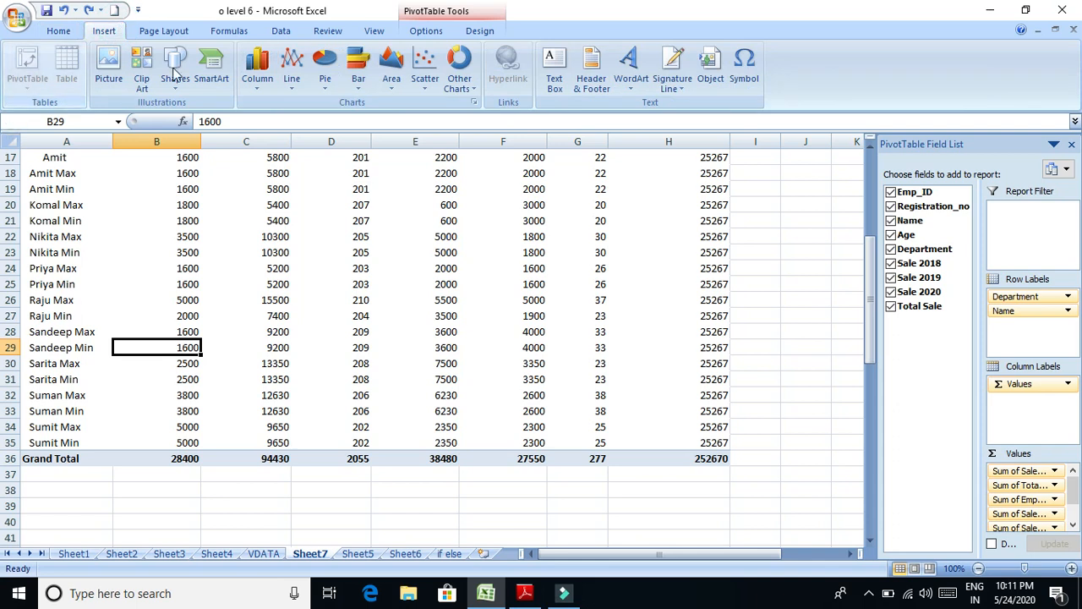
pyautogui.click(1069, 170)
pyautogui.click(987, 267)
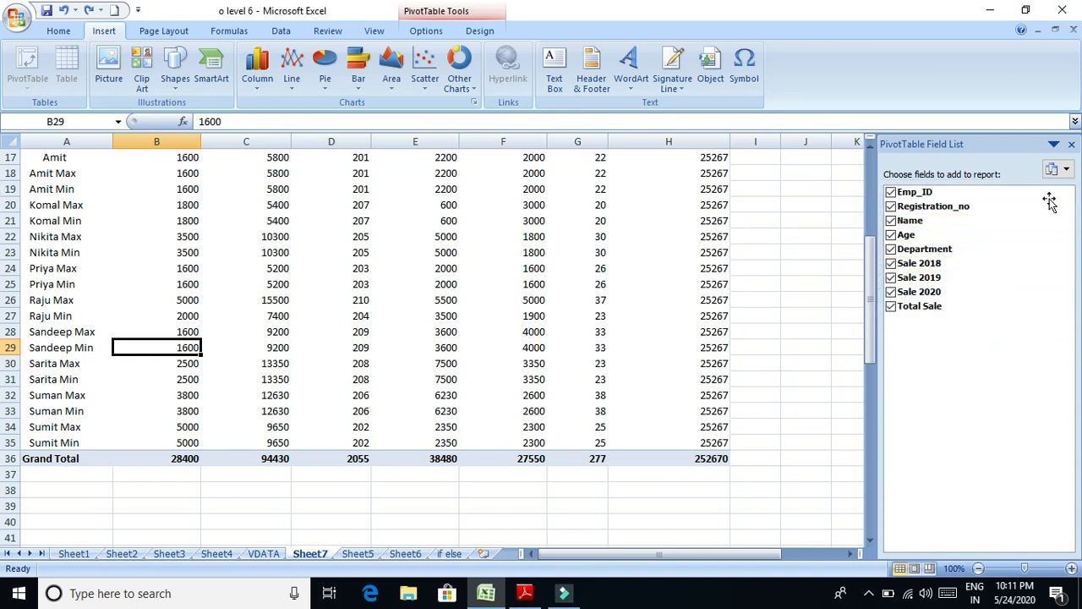
# Remove the Registration_no, Sale 2018 and Sale 2020 fields from the PivotTable report
pyautogui.click(891, 206)
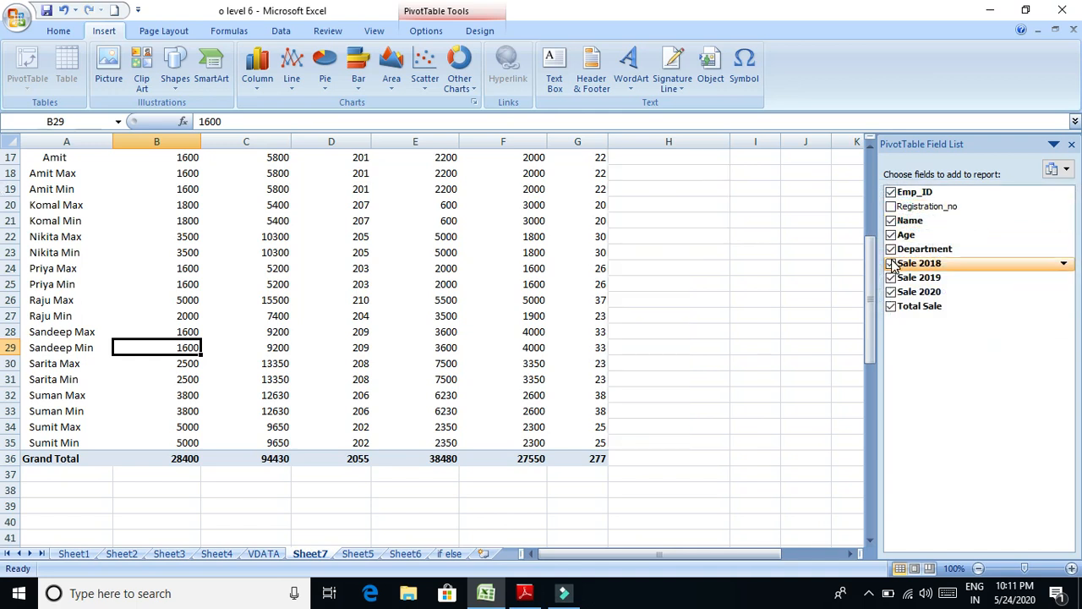
pyautogui.click(892, 263)
pyautogui.click(891, 292)
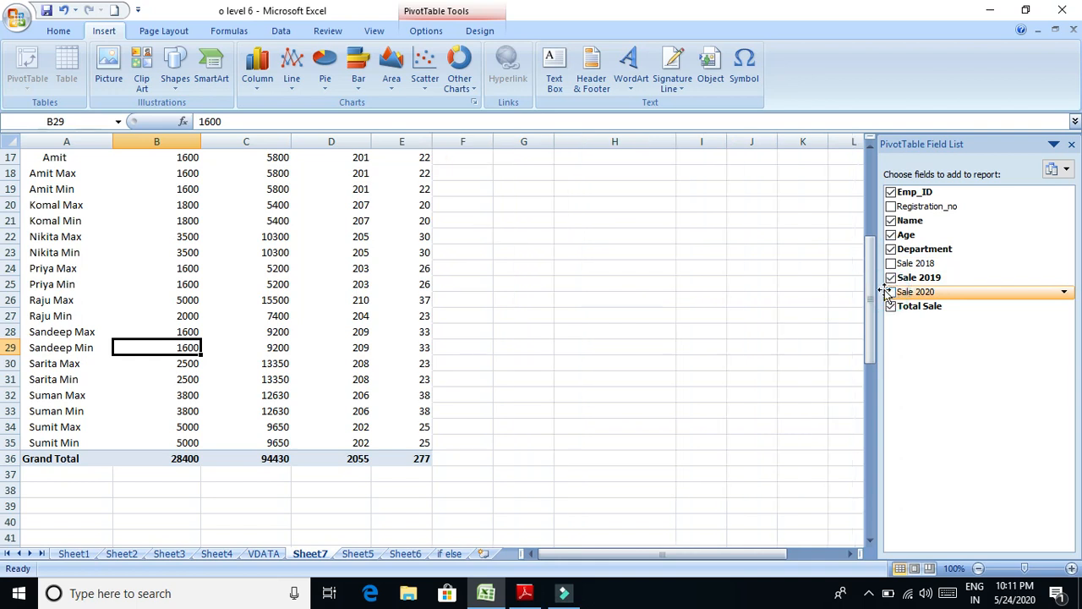
# Look through the label filter options for the Department row labels and leave without applying a filter
pyautogui.click(872, 186)
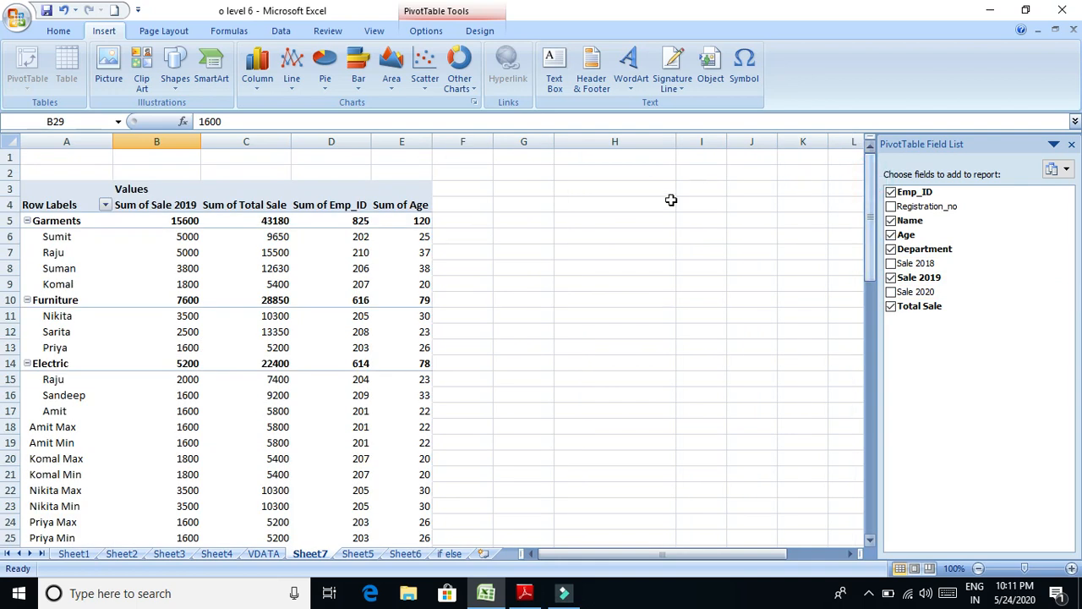
pyautogui.click(104, 206)
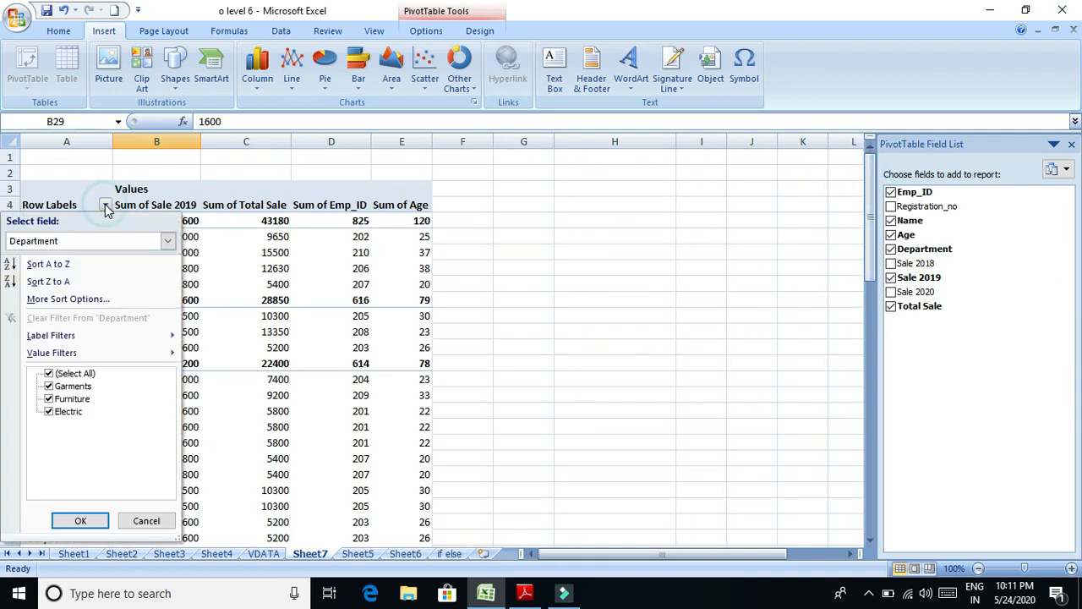
pyautogui.moveTo(82, 343)
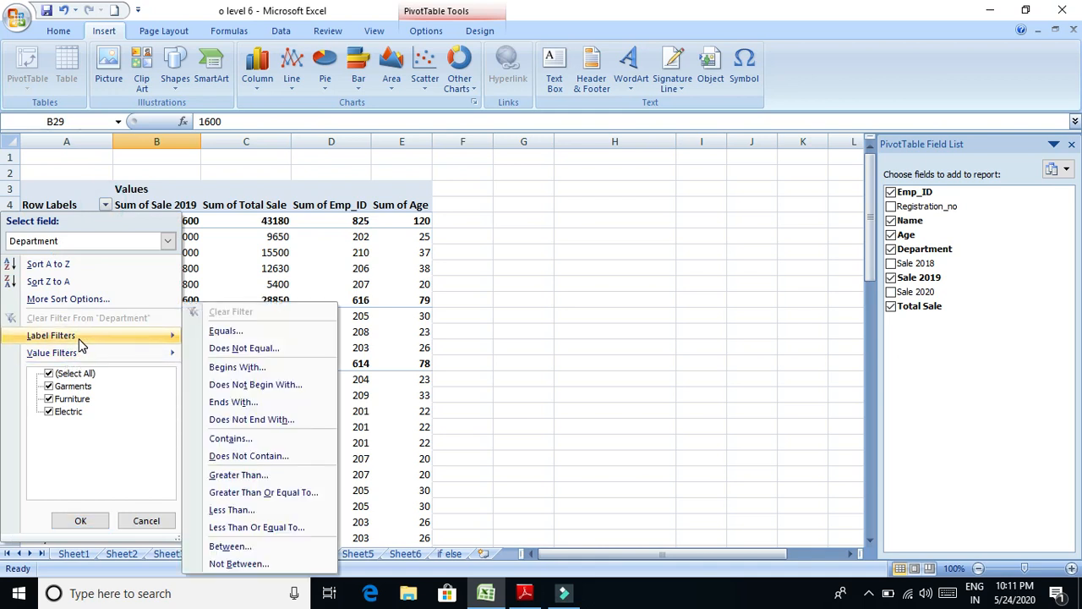
pyautogui.click(145, 520)
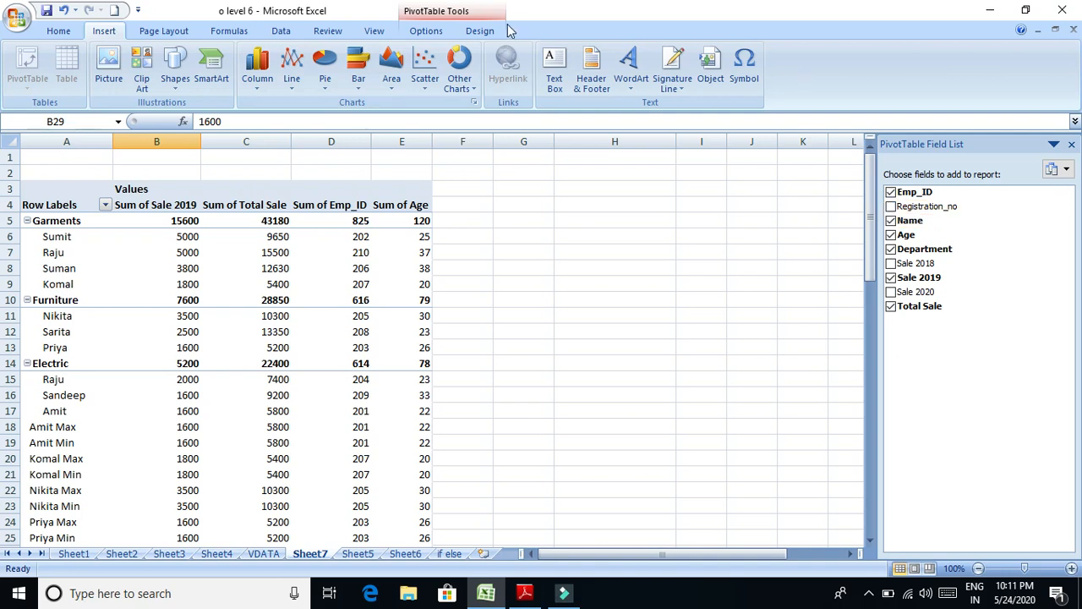
# Insert a 2-D stacked column PivotChart from the PivotTable and move its plot area toward the legend
pyautogui.click(253, 74)
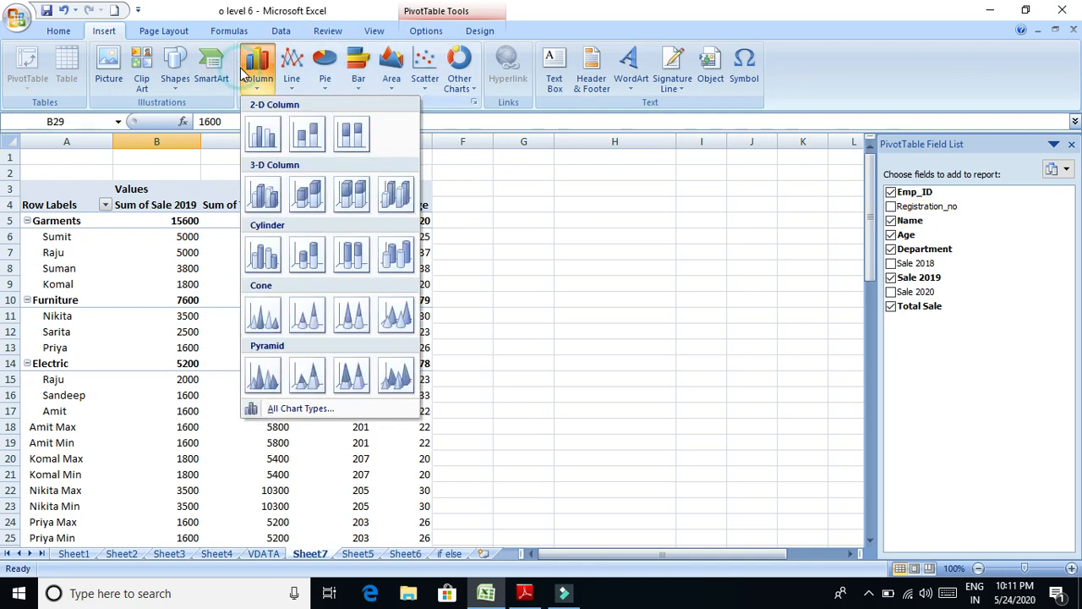
pyautogui.click(308, 135)
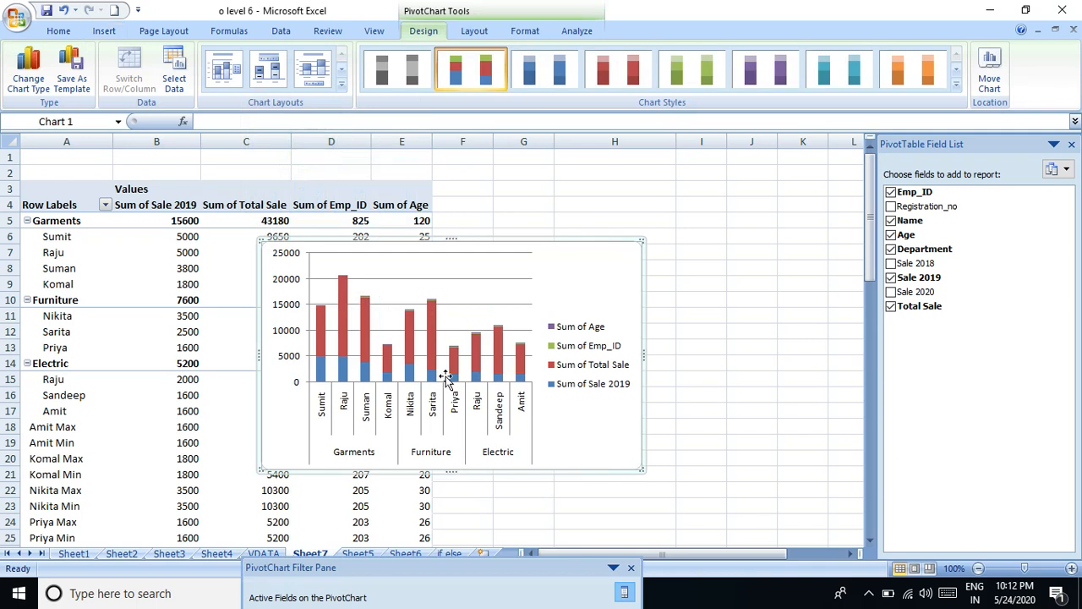
pyautogui.moveTo(468, 265)
pyautogui.mouseDown()
pyautogui.moveTo(570, 259)
pyautogui.moveTo(464, 263)
pyautogui.mouseUp()
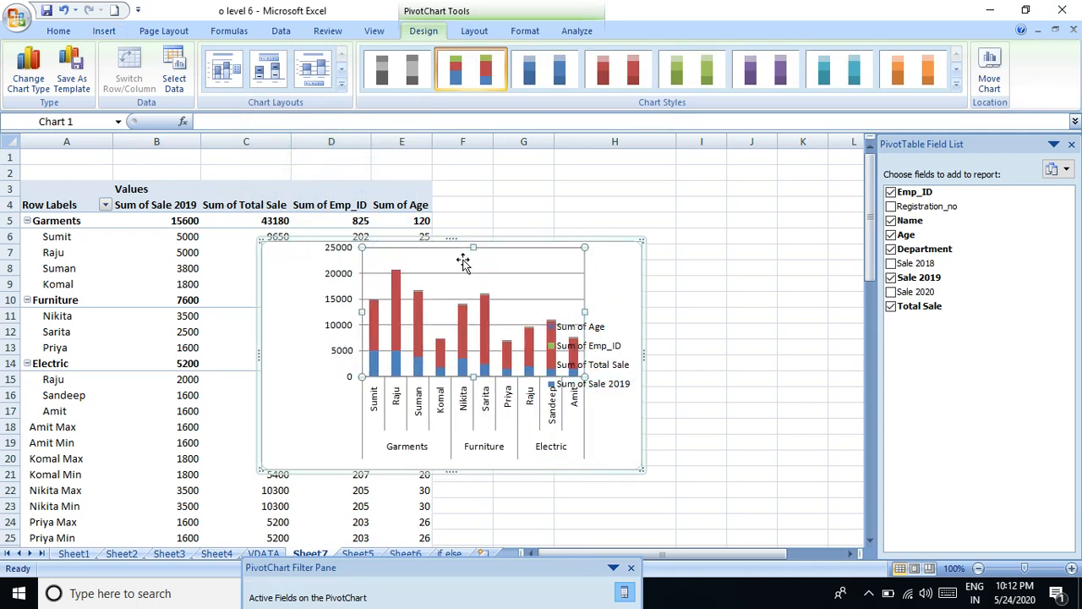
# Move the PivotChart beside the PivotTable, clear of its data, and move the legend to the chart's upper-right corner
pyautogui.moveTo(380, 387); pyautogui.dragTo(480, 388)
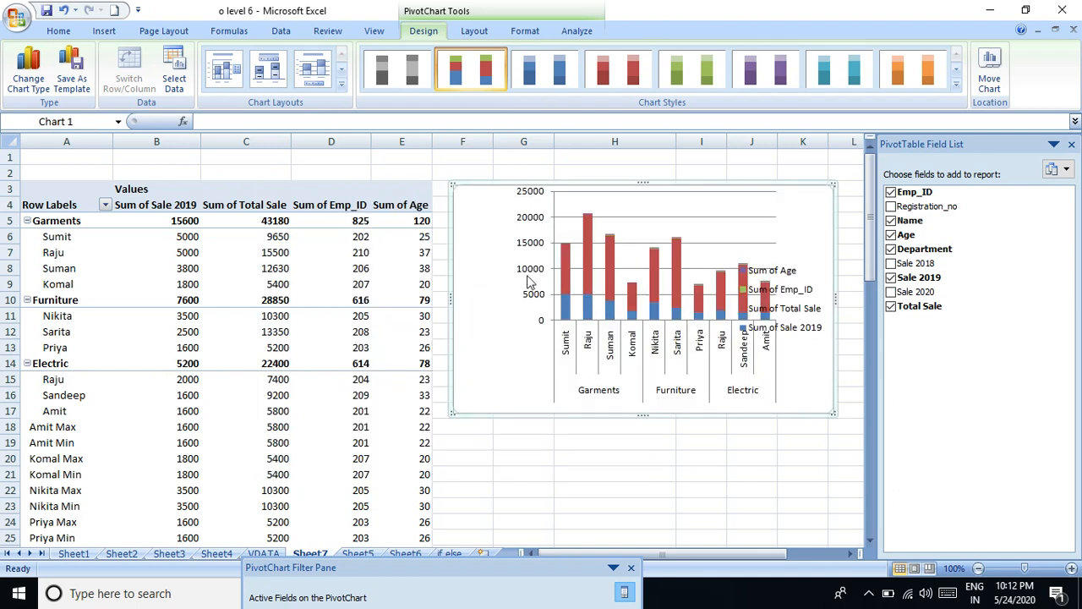
pyautogui.click(584, 390)
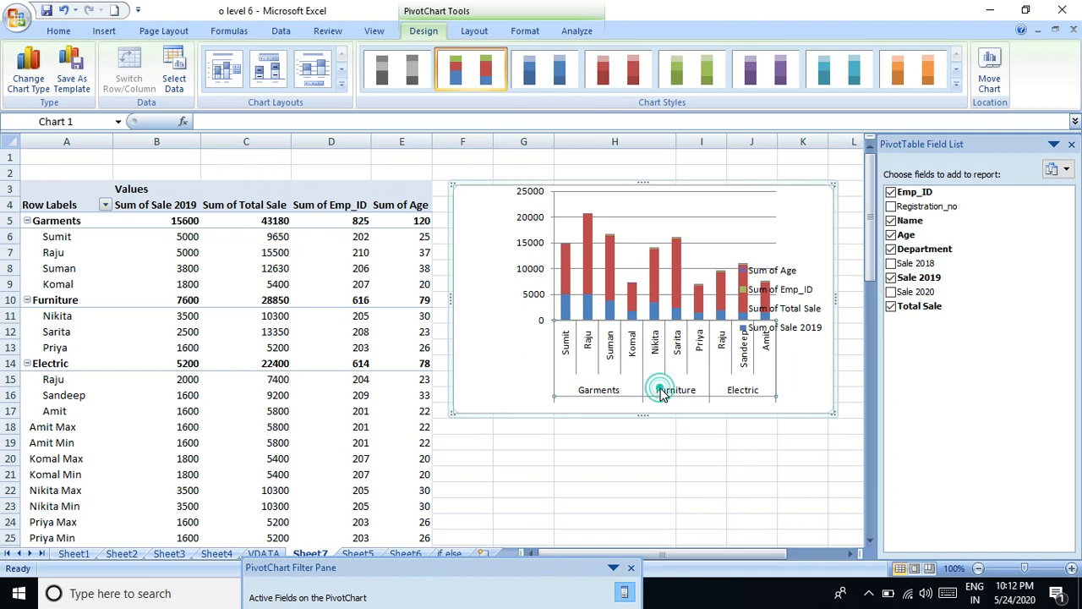
pyautogui.click(105, 221)
pyautogui.click(75, 300)
pyautogui.click(82, 364)
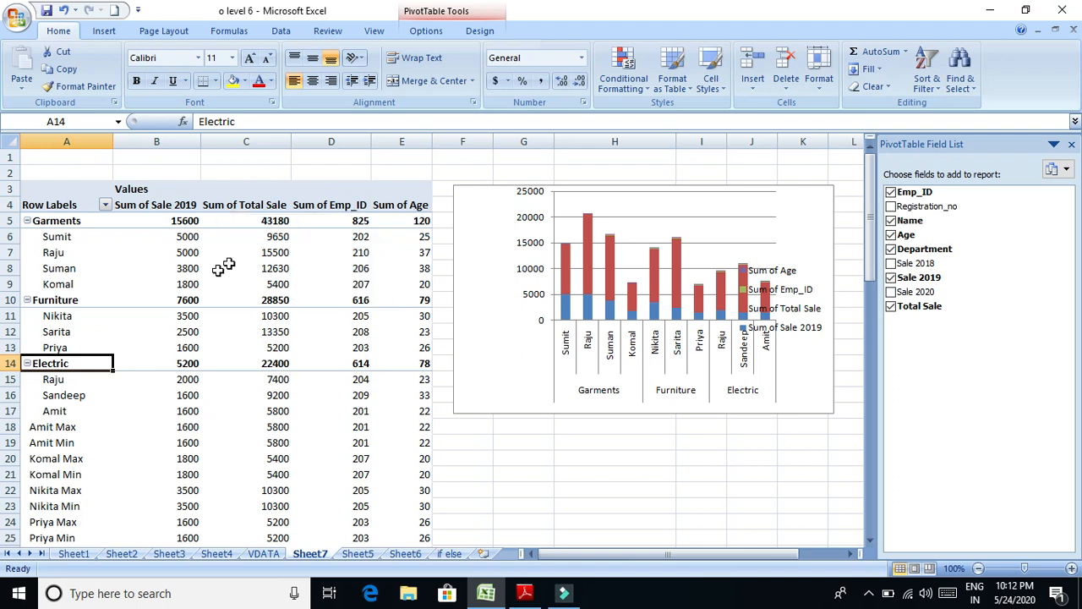
pyautogui.click(822, 333)
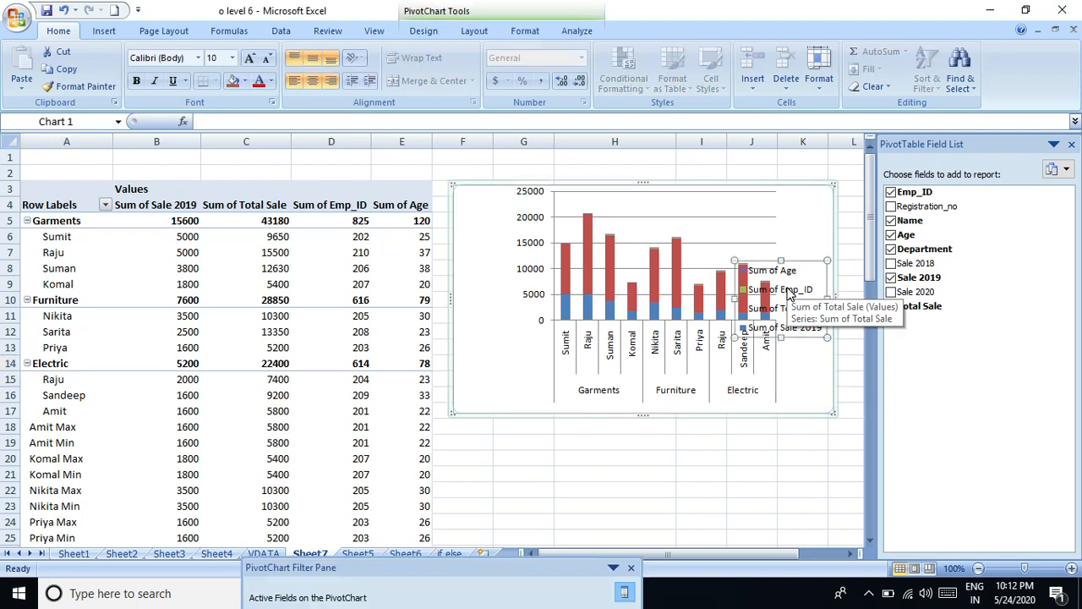
pyautogui.moveTo(811, 262); pyautogui.dragTo(816, 188)
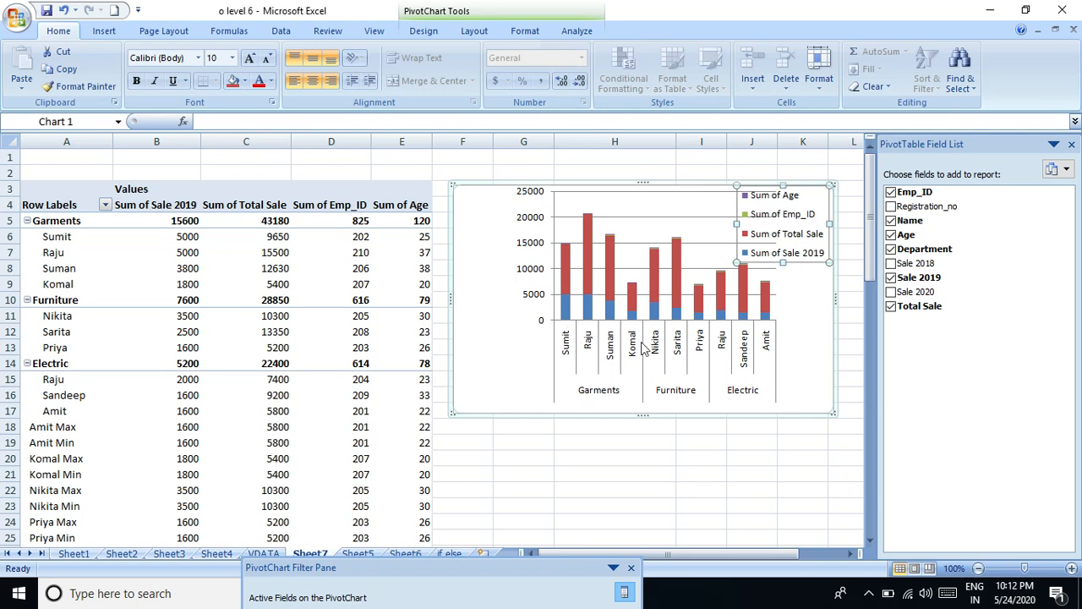
# Add the Sale 2018 and Registration_no fields to the PivotTable report and enlarge the PivotChart
pyautogui.click(892, 264)
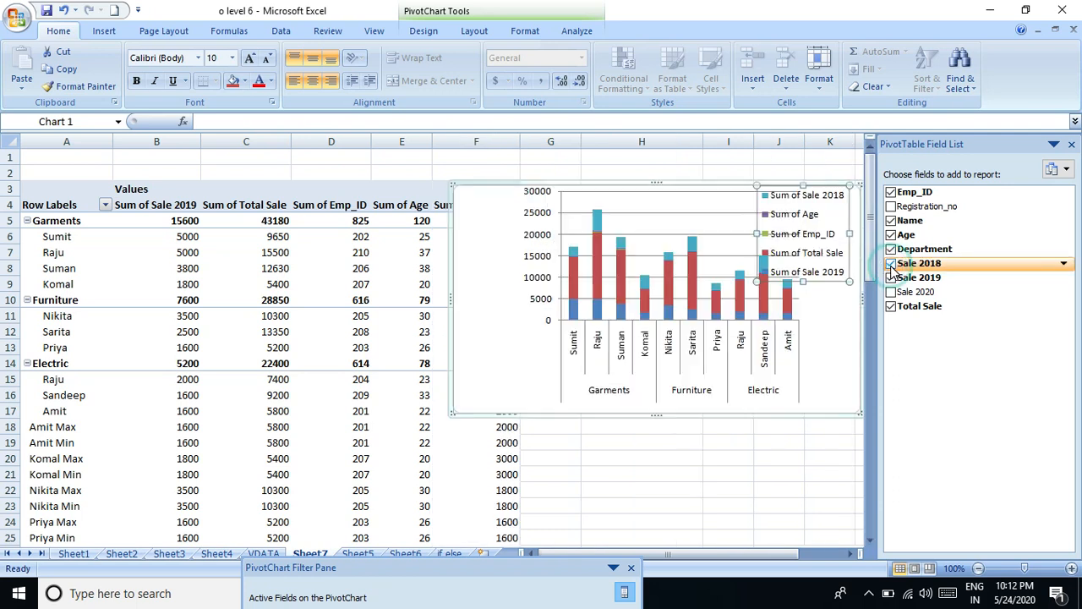
pyautogui.click(892, 207)
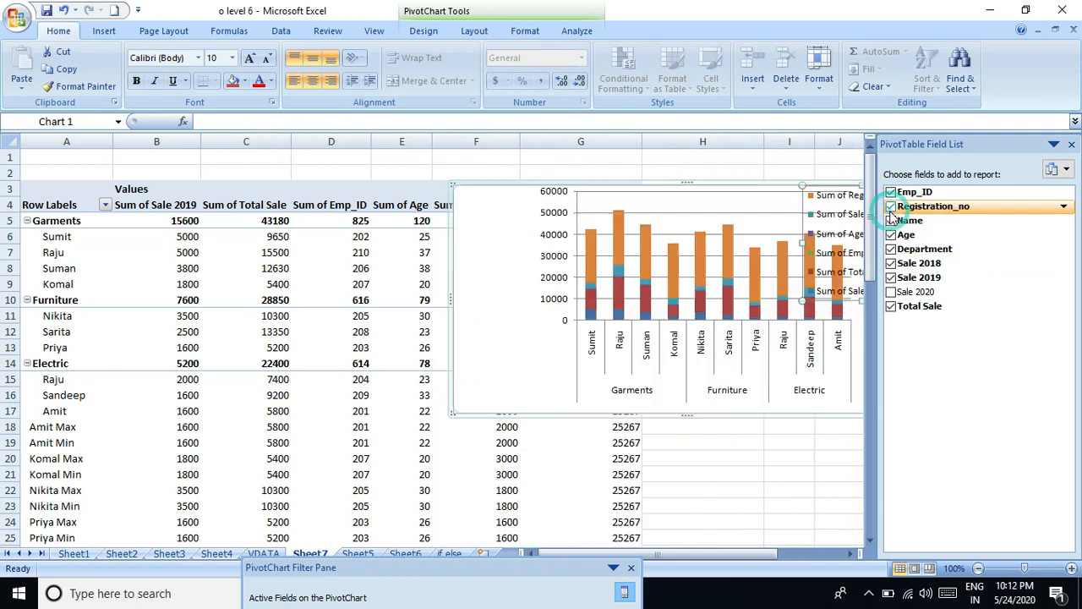
pyautogui.moveTo(491, 288); pyautogui.dragTo(374, 288)
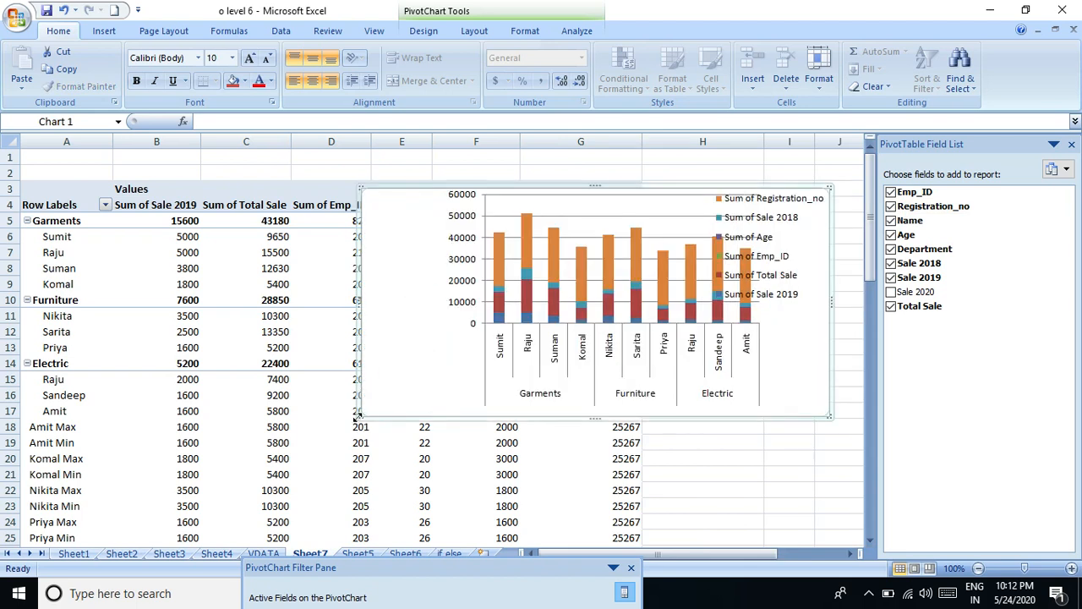
pyautogui.moveTo(361, 415); pyautogui.dragTo(269, 494)
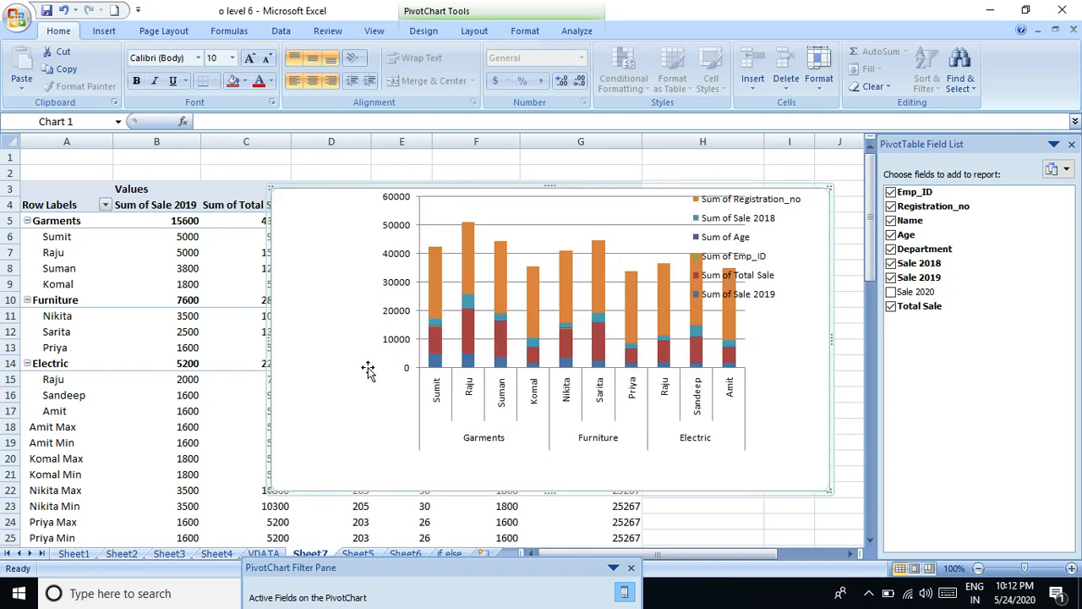
pyautogui.moveTo(553, 184); pyautogui.dragTo(541, 150)
pyautogui.moveTo(341, 268); pyautogui.dragTo(229, 216)
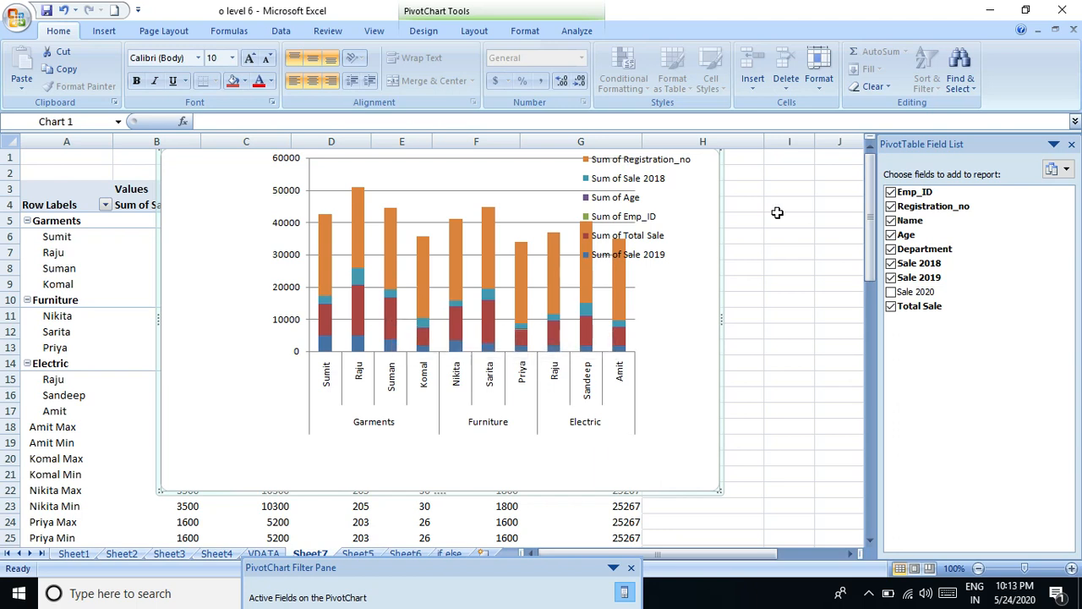
# Close the PivotTable field list and fit the PivotChart beside the table from column H onward, making it narrower and taller
pyautogui.click(1071, 145)
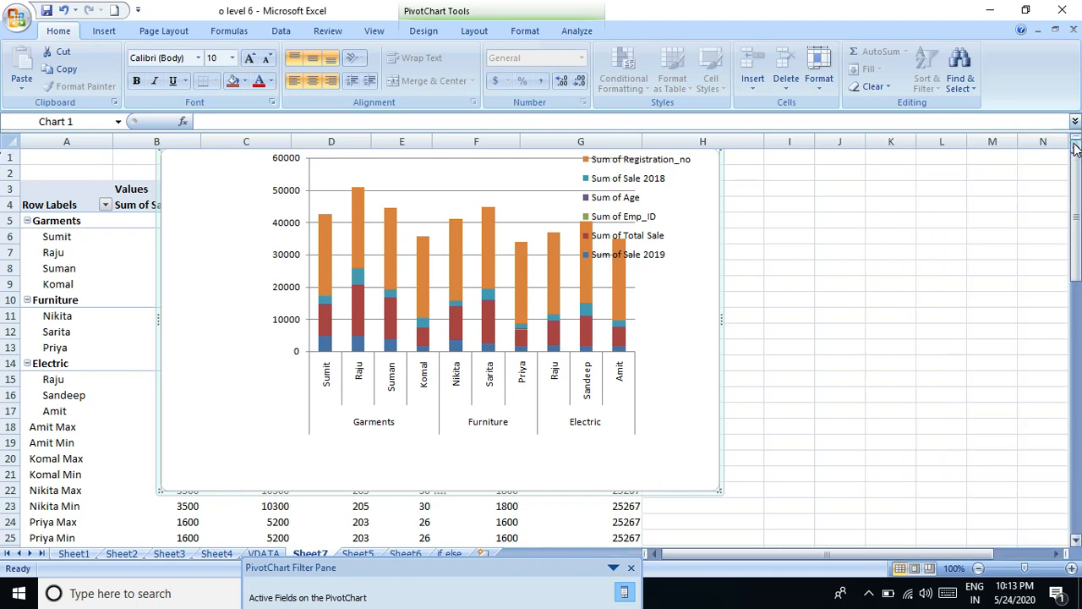
pyautogui.moveTo(209, 205); pyautogui.dragTo(576, 214)
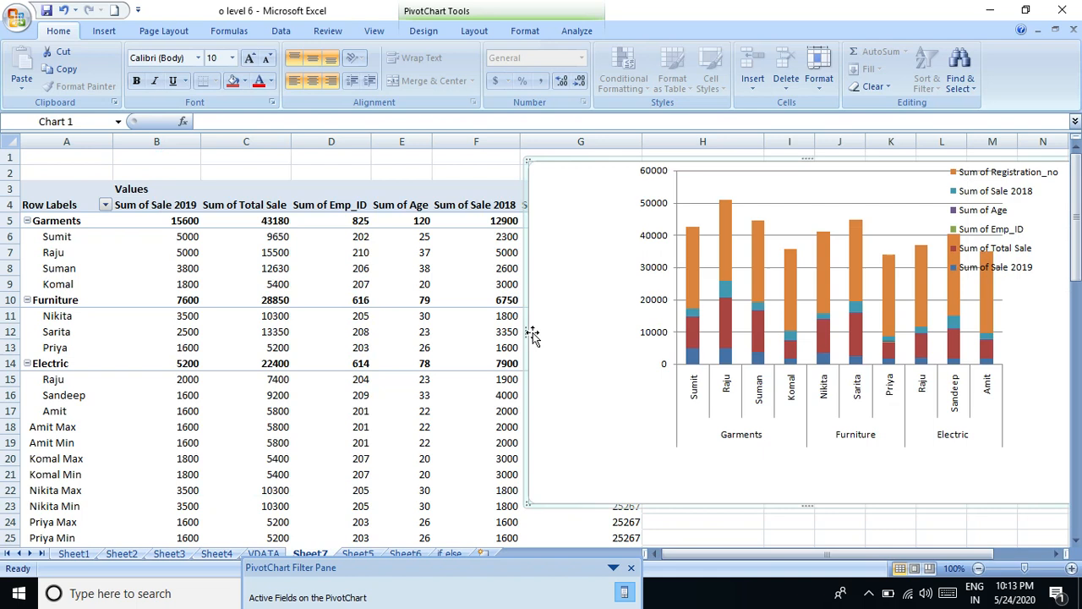
pyautogui.moveTo(528, 336); pyautogui.dragTo(627, 339)
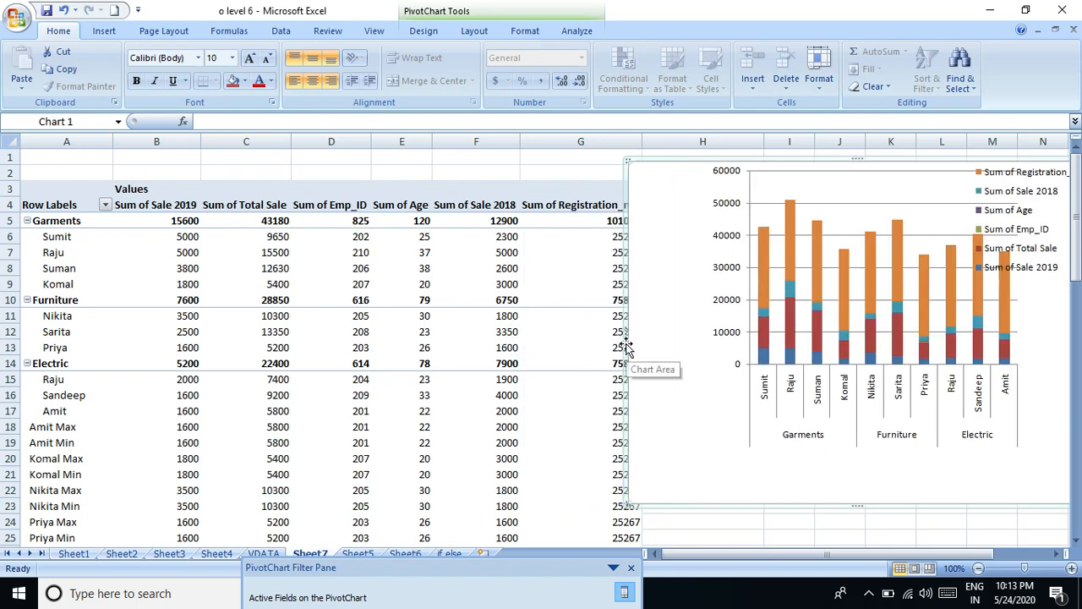
pyautogui.moveTo(627, 345); pyautogui.dragTo(686, 344)
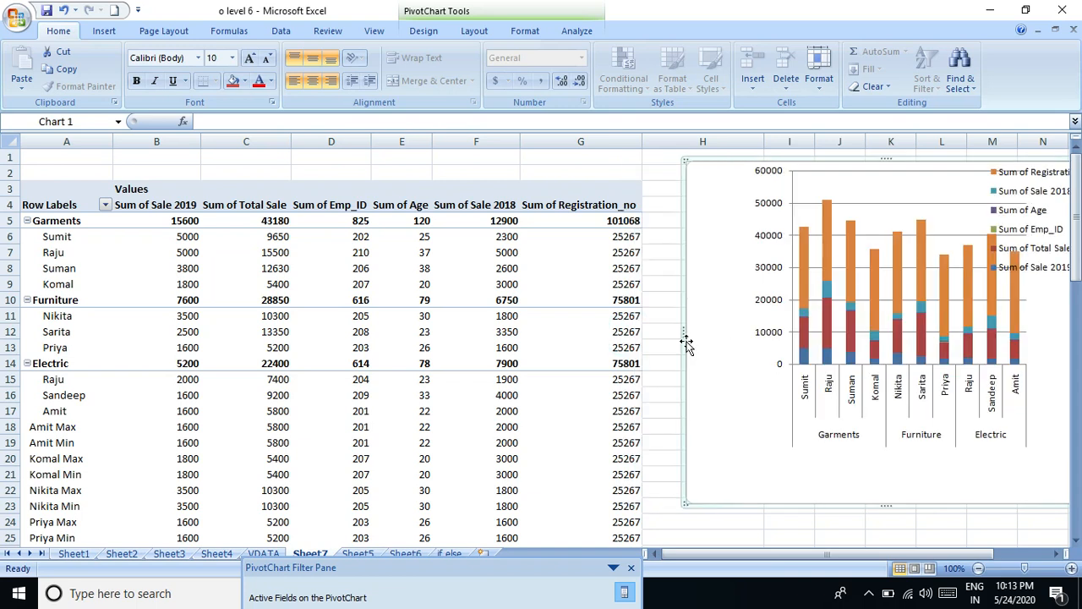
pyautogui.moveTo(728, 390); pyautogui.dragTo(696, 386)
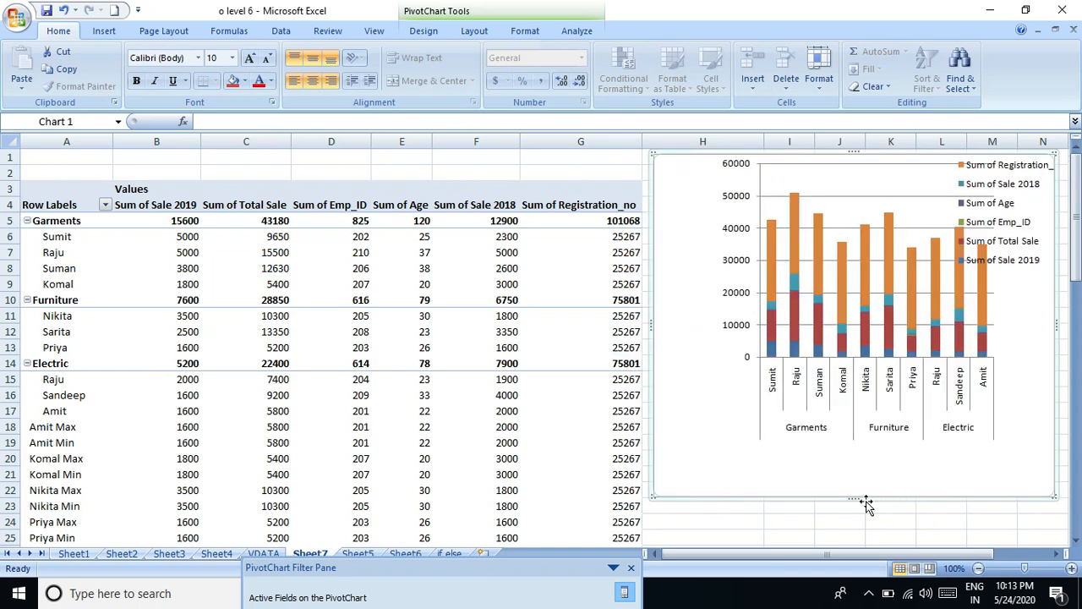
pyautogui.moveTo(858, 499); pyautogui.dragTo(865, 543)
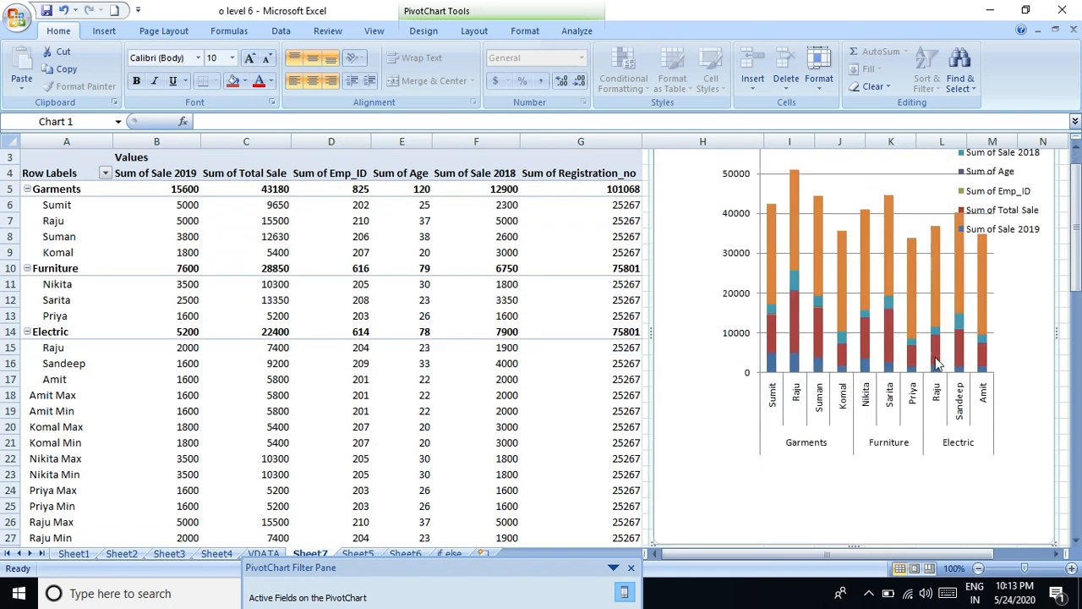
pyautogui.moveTo(1020, 289); pyautogui.dragTo(1019, 291)
pyautogui.moveTo(1079, 252); pyautogui.dragTo(1079, 229)
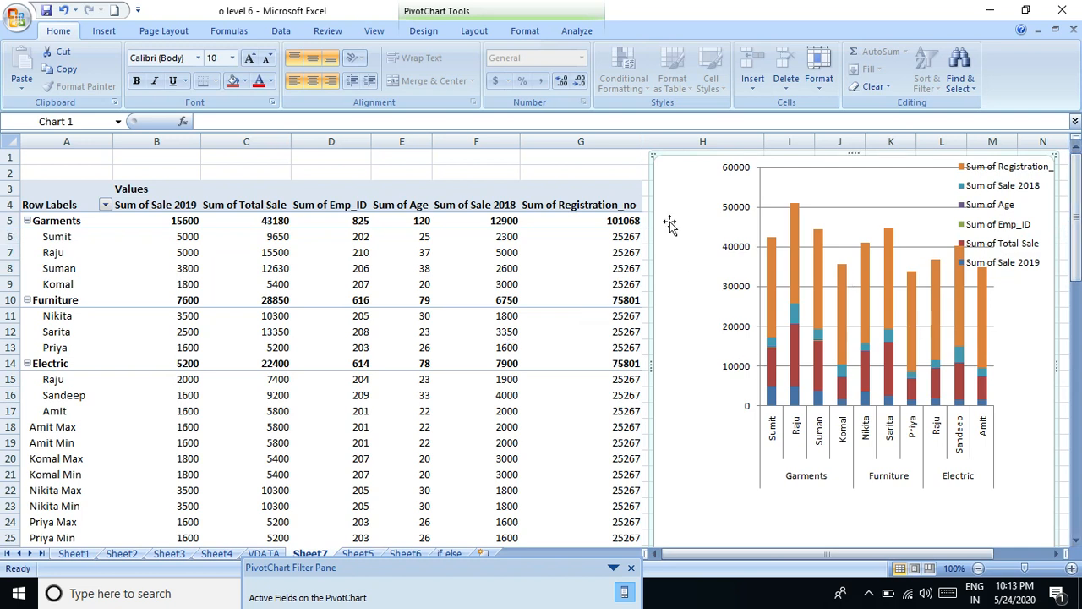
# Change the PivotChart to a basic 2-D line chart
pyautogui.click(108, 31)
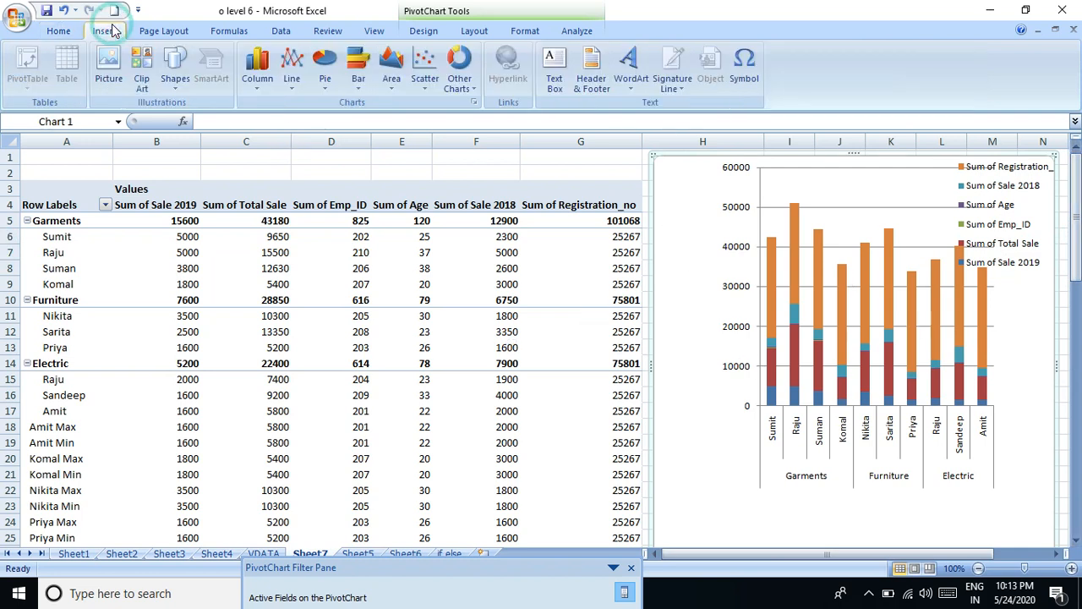
pyautogui.click(290, 68)
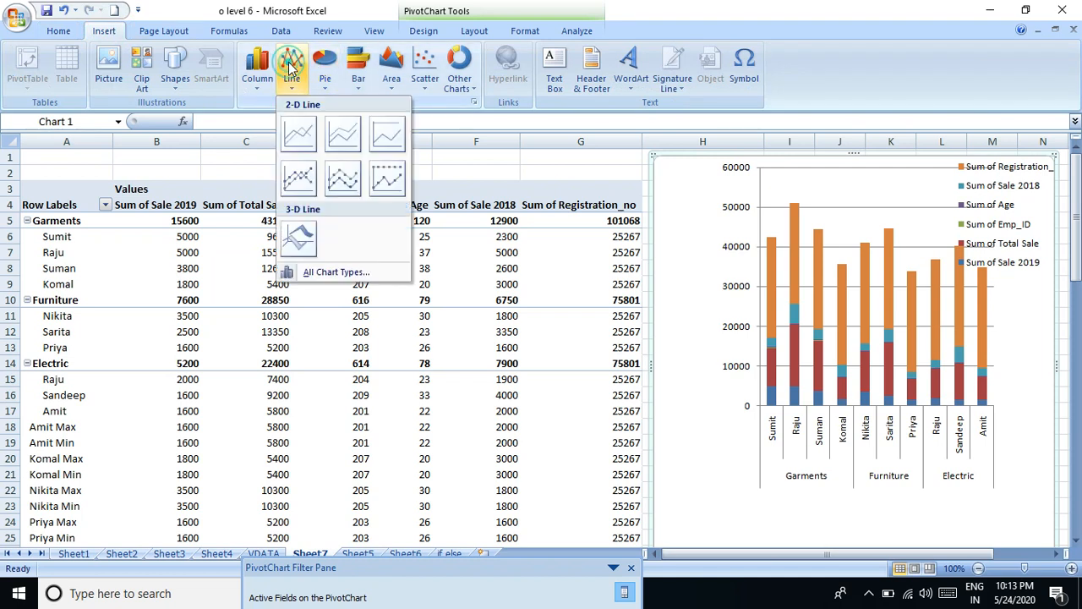
pyautogui.click(300, 132)
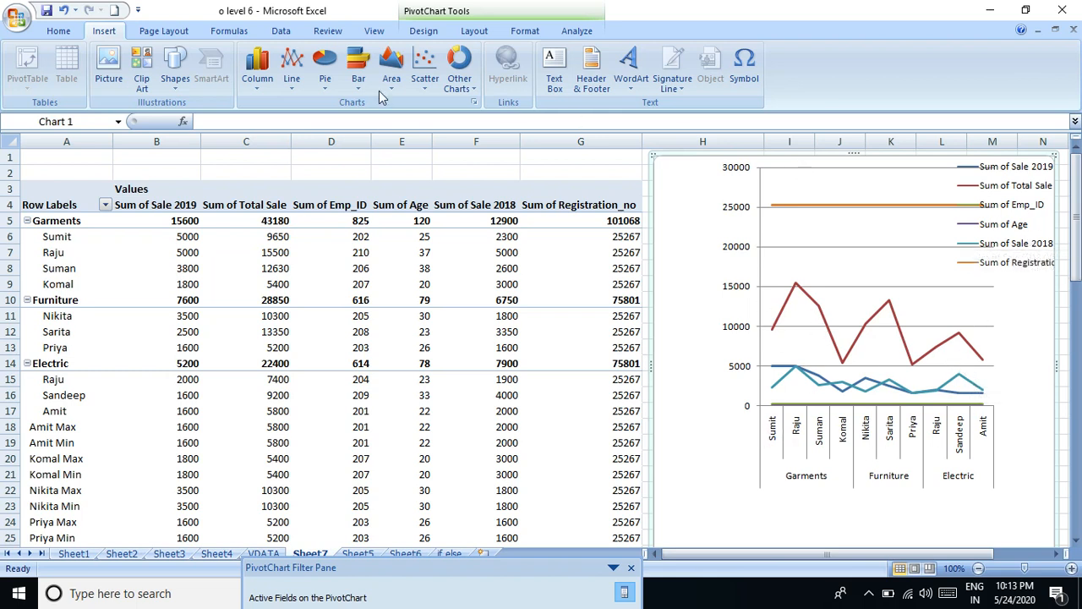
# Change the PivotChart to a 2-D exploded pie, followed by a 2-D bar of pie chart
pyautogui.click(324, 88)
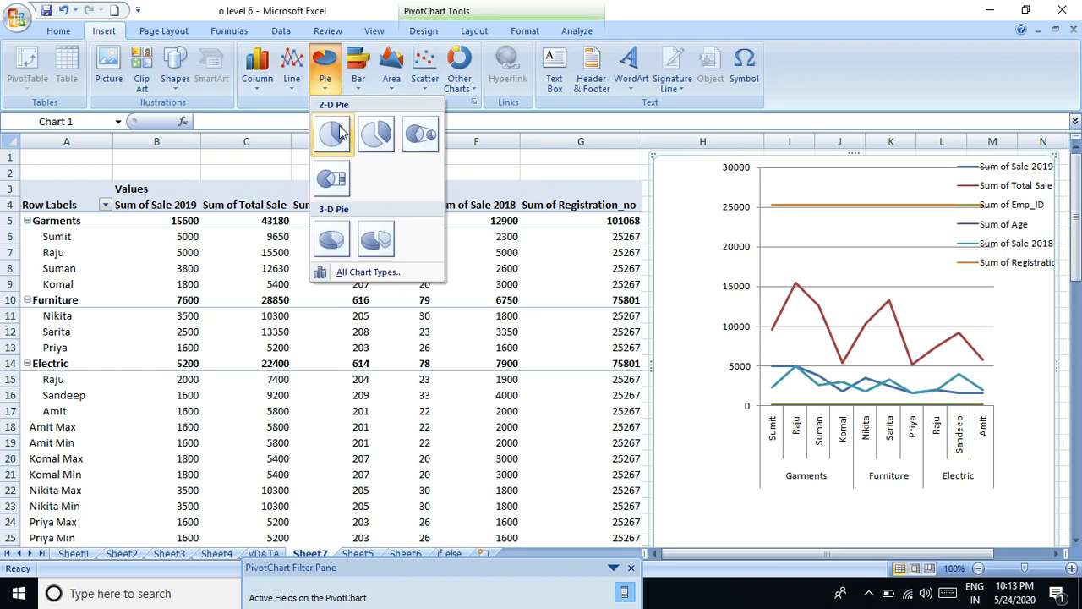
pyautogui.click(375, 133)
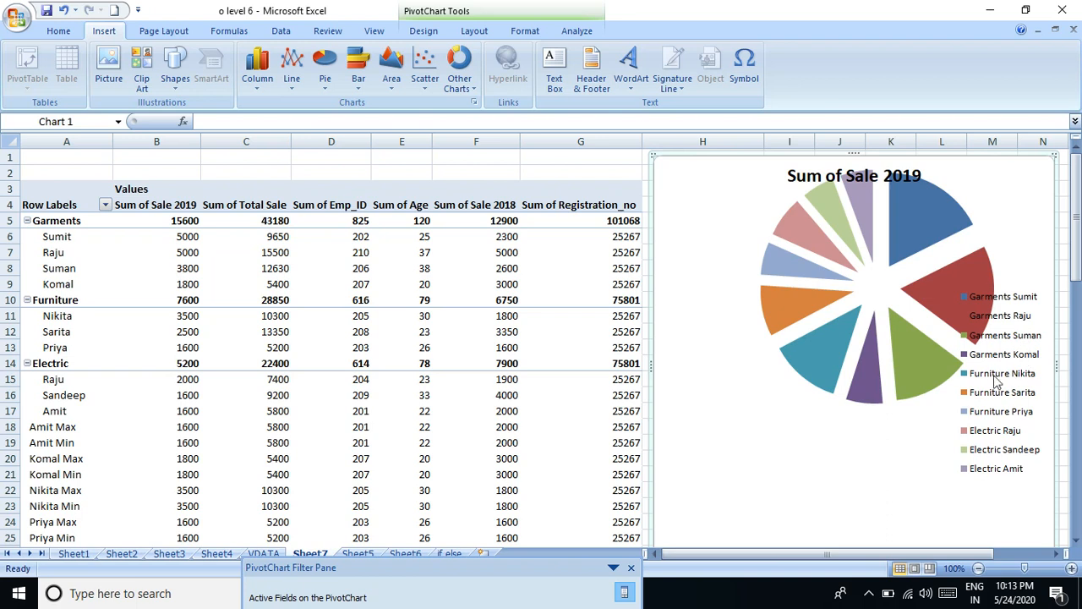
pyautogui.click(324, 88)
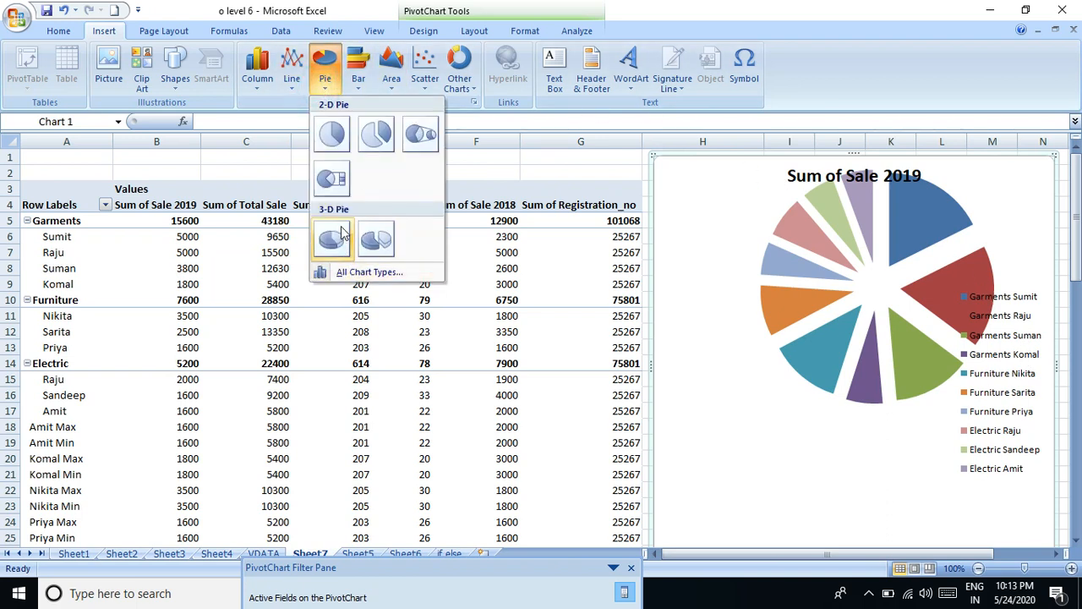
pyautogui.click(328, 169)
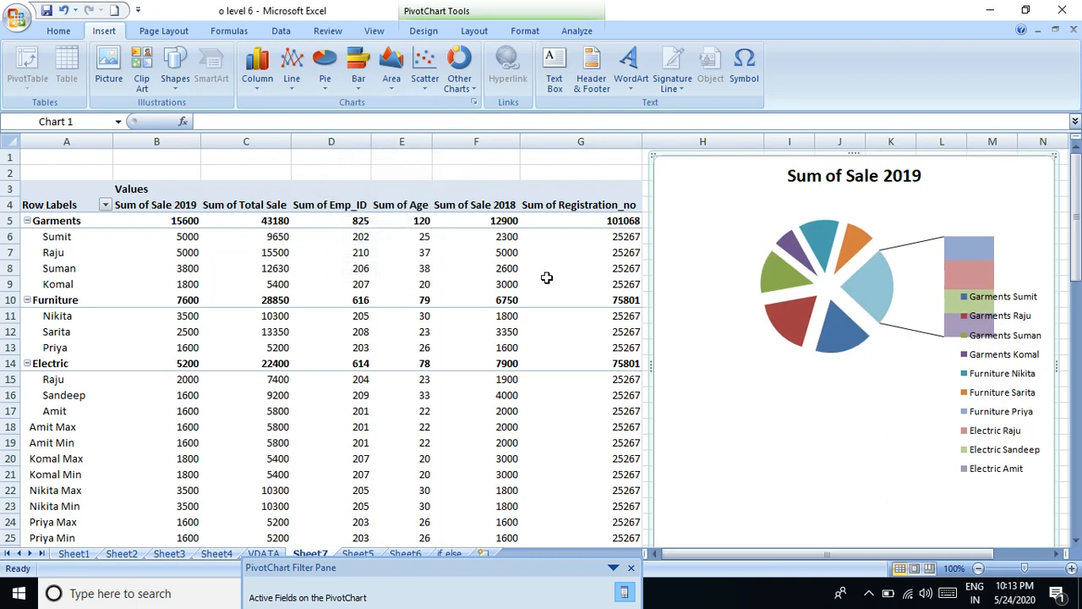
# Change the PivotChart to an exploded 3-D pie chart
pyautogui.click(358, 88)
pyautogui.click(326, 82)
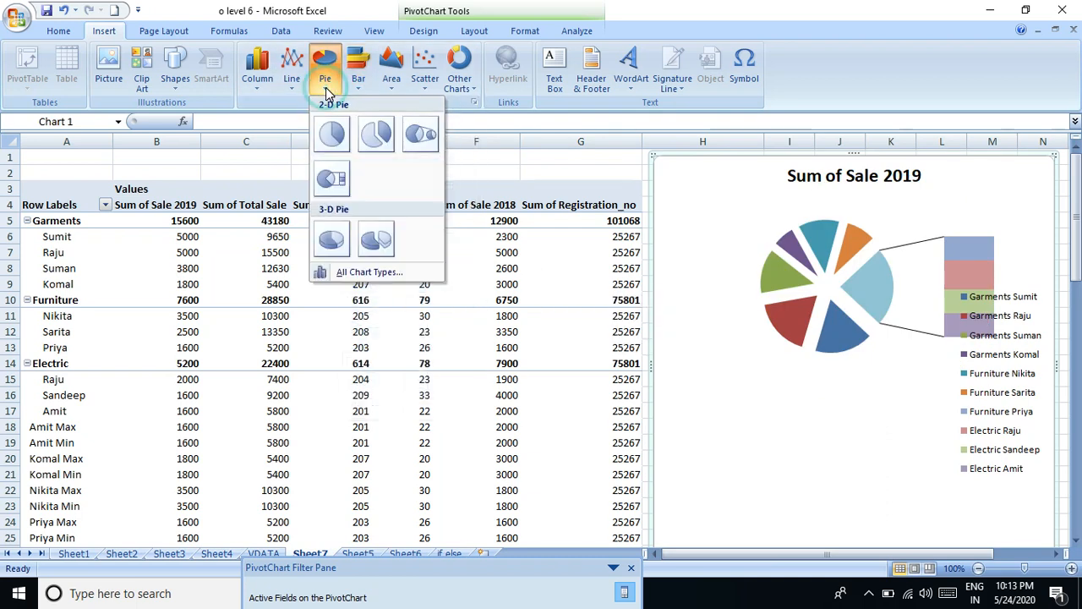
pyautogui.click(364, 244)
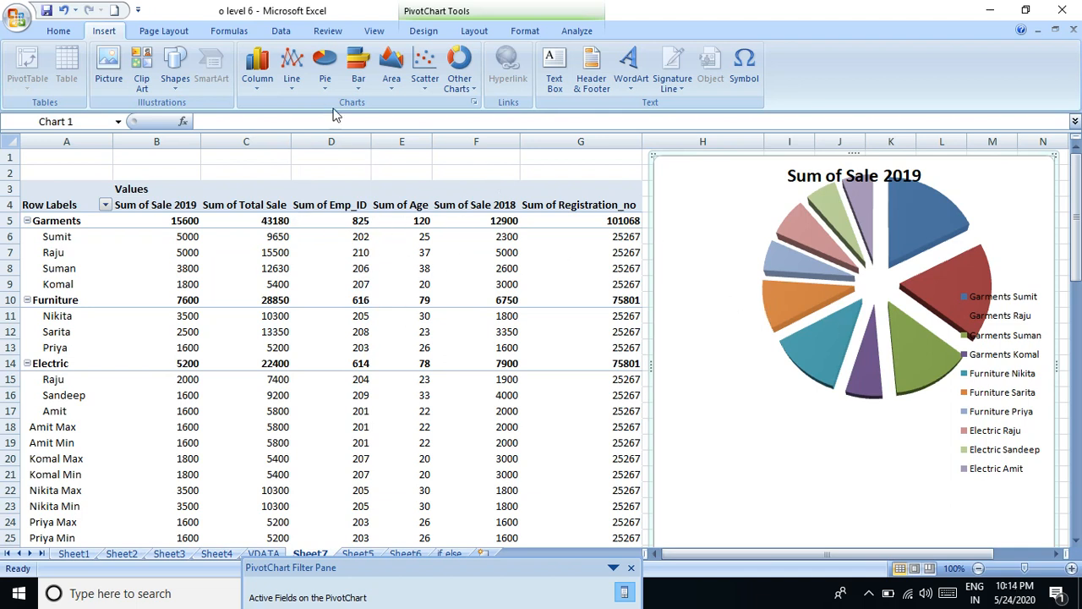
# Look at the available bar chart types and change the PivotChart to a 2-D stacked column chart
pyautogui.click(357, 91)
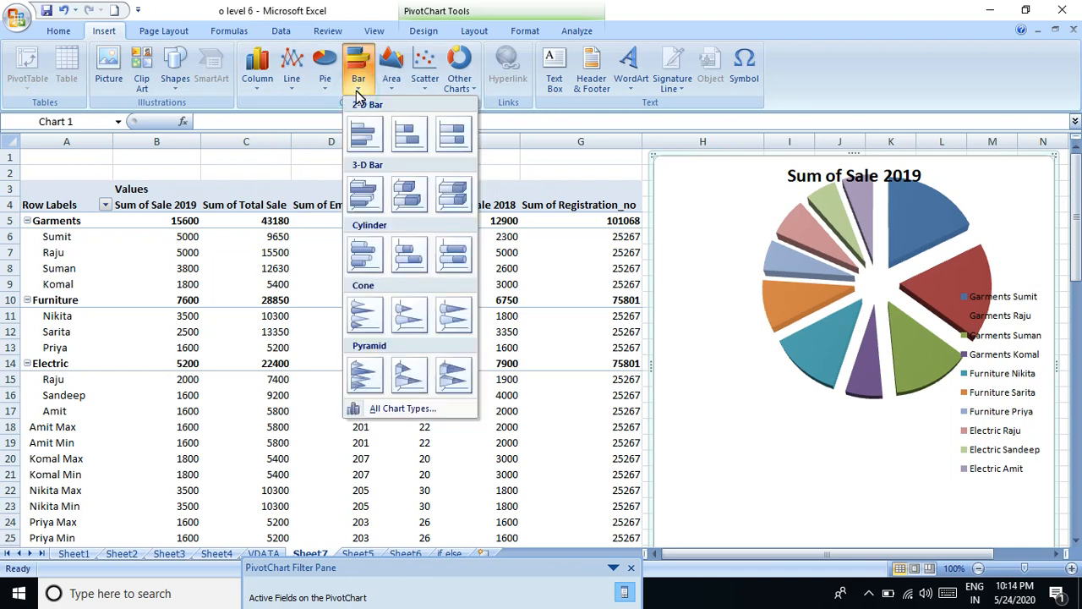
pyautogui.click(295, 116)
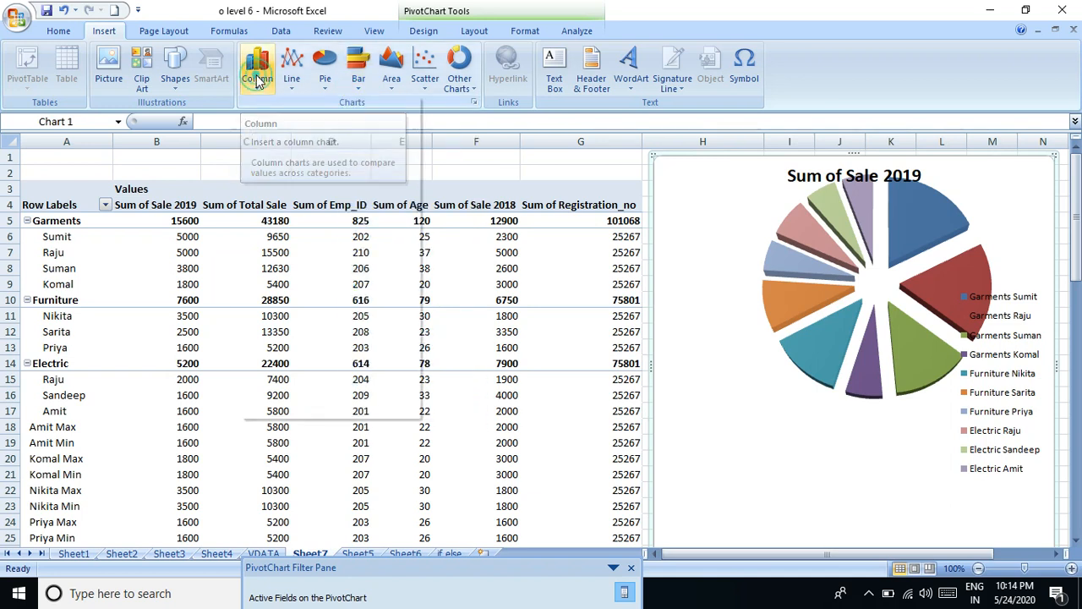
pyautogui.click(258, 81)
pyautogui.click(310, 137)
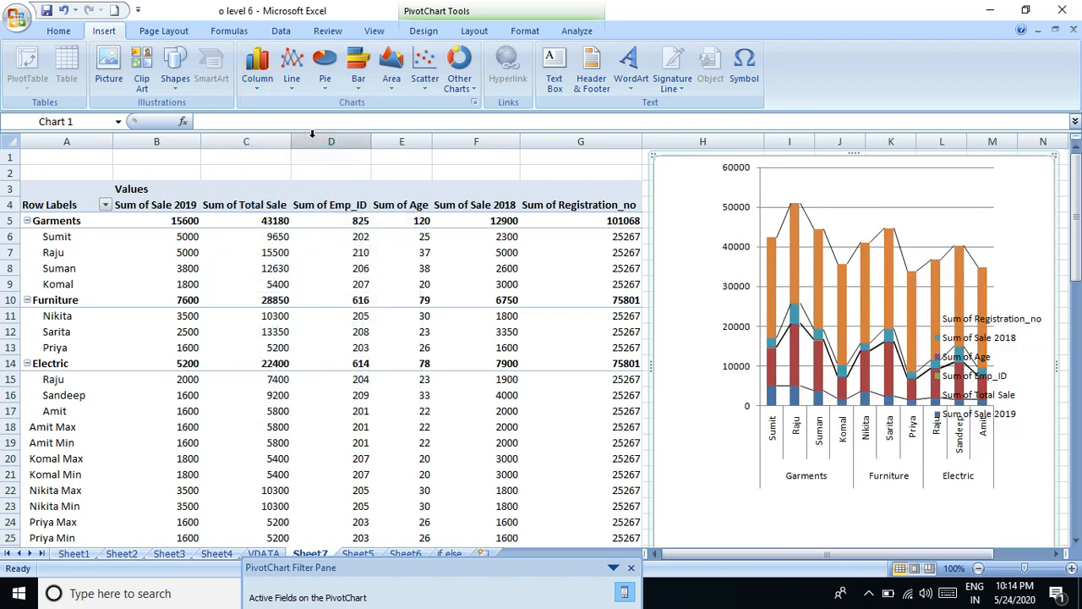
# Change the PivotChart to a 100% stacked 3-D column, followed by a stacked cone chart
pyautogui.click(261, 86)
pyautogui.click(351, 188)
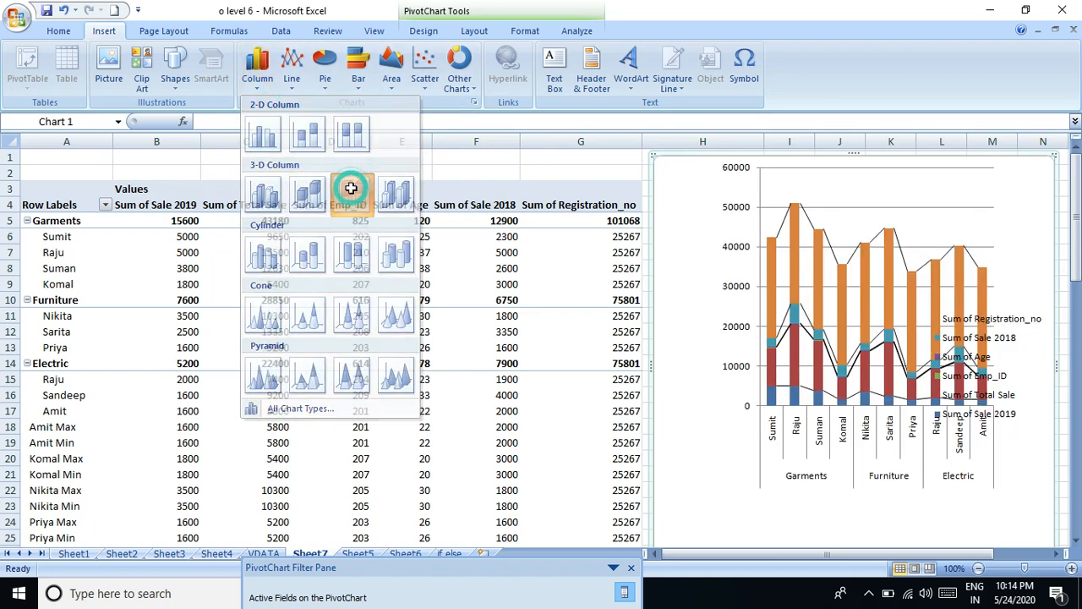
pyautogui.click(257, 80)
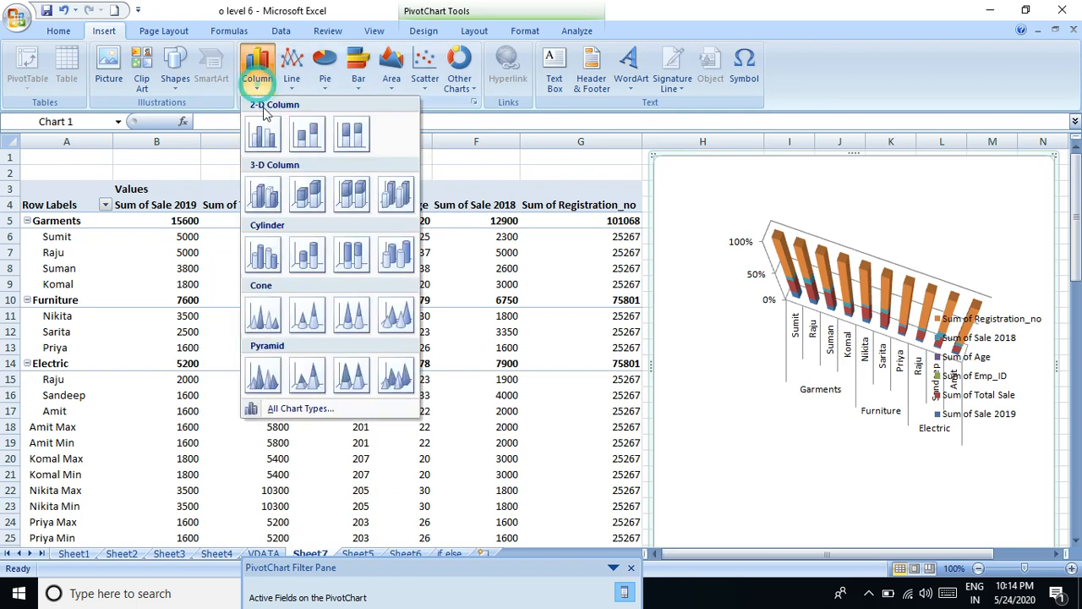
pyautogui.click(315, 314)
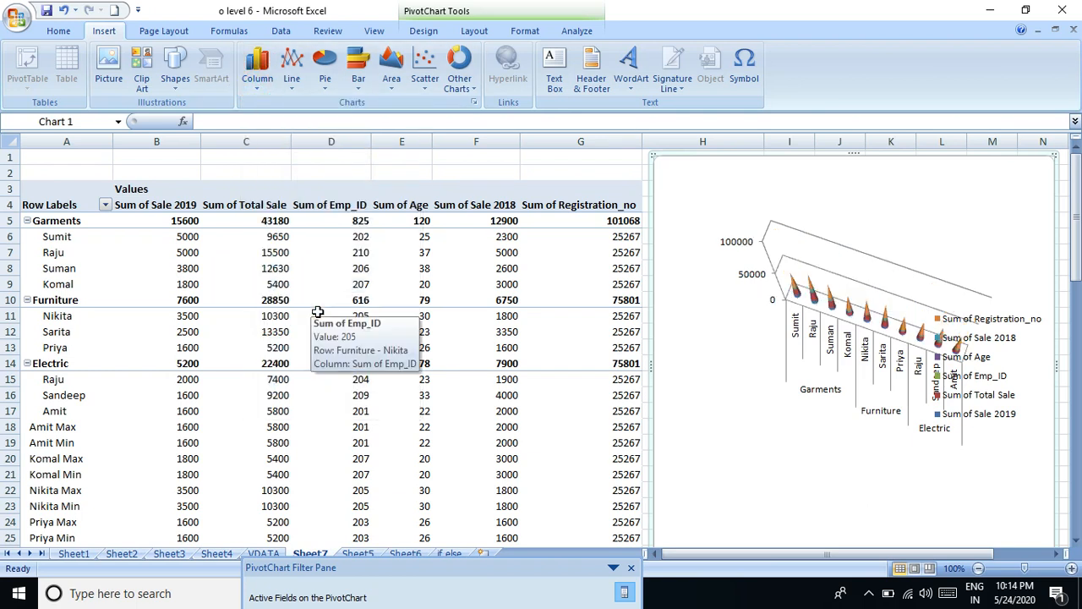
# Change the PivotChart to a 100% stacked pyramid chart
pyautogui.click(266, 93)
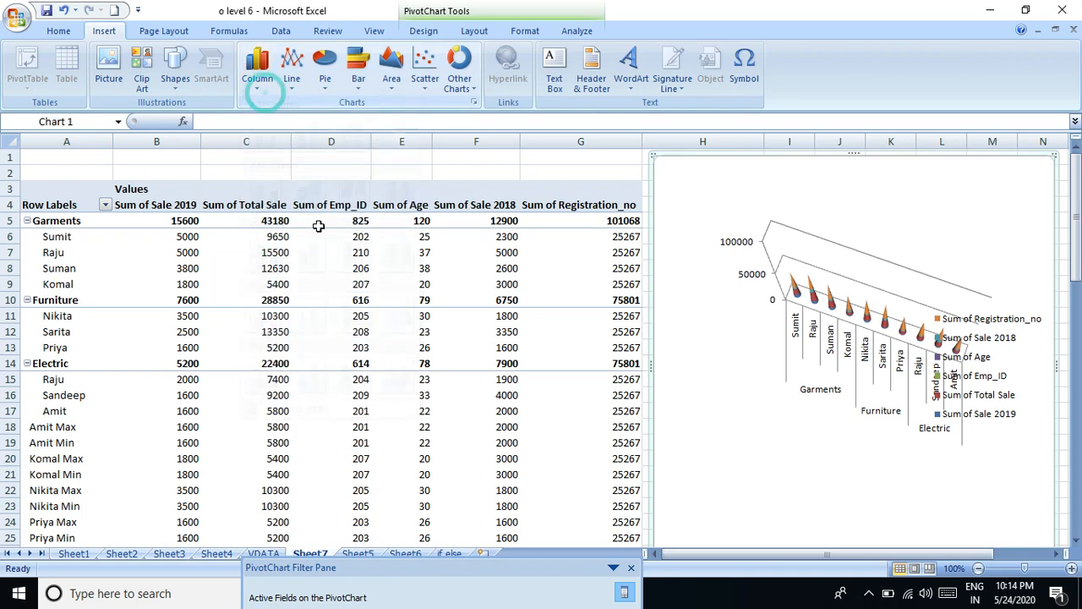
pyautogui.click(257, 81)
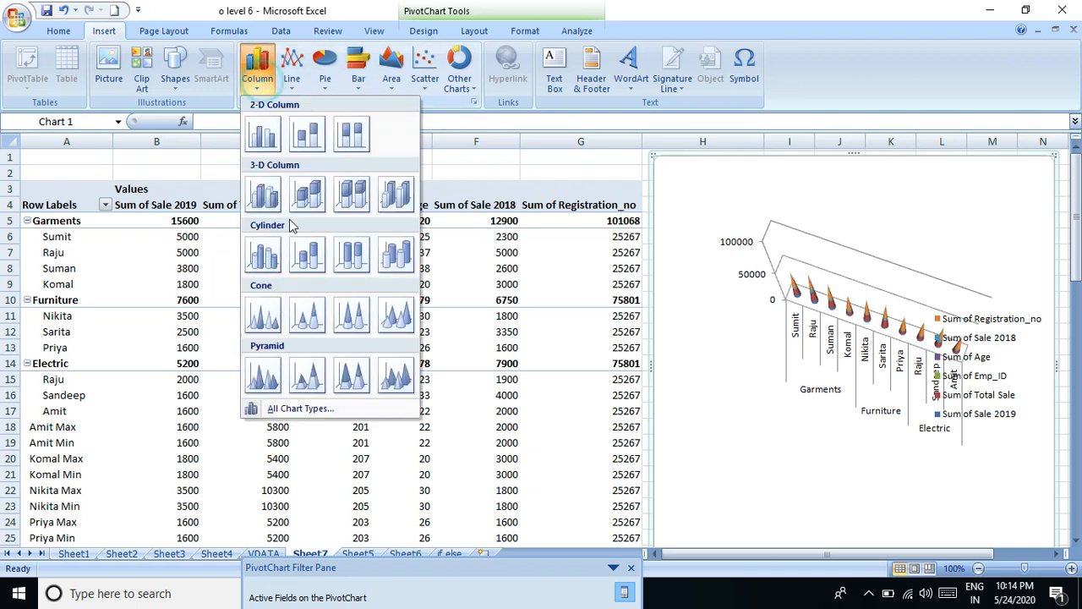
pyautogui.click(352, 375)
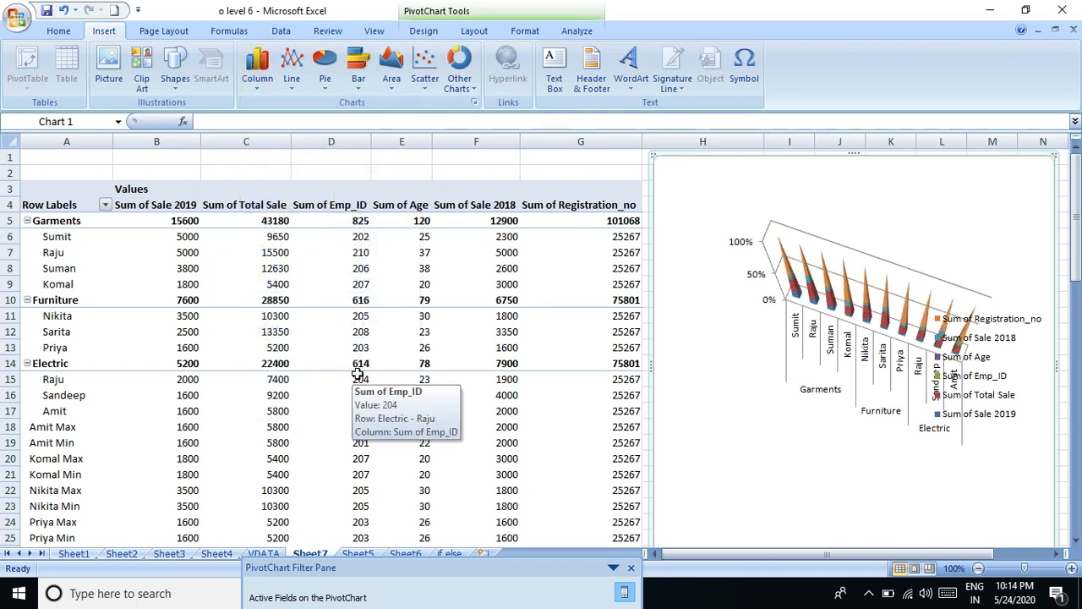
# Change the PivotChart to a 3-D pyramid chart that places each value series along the depth axis
pyautogui.click(270, 81)
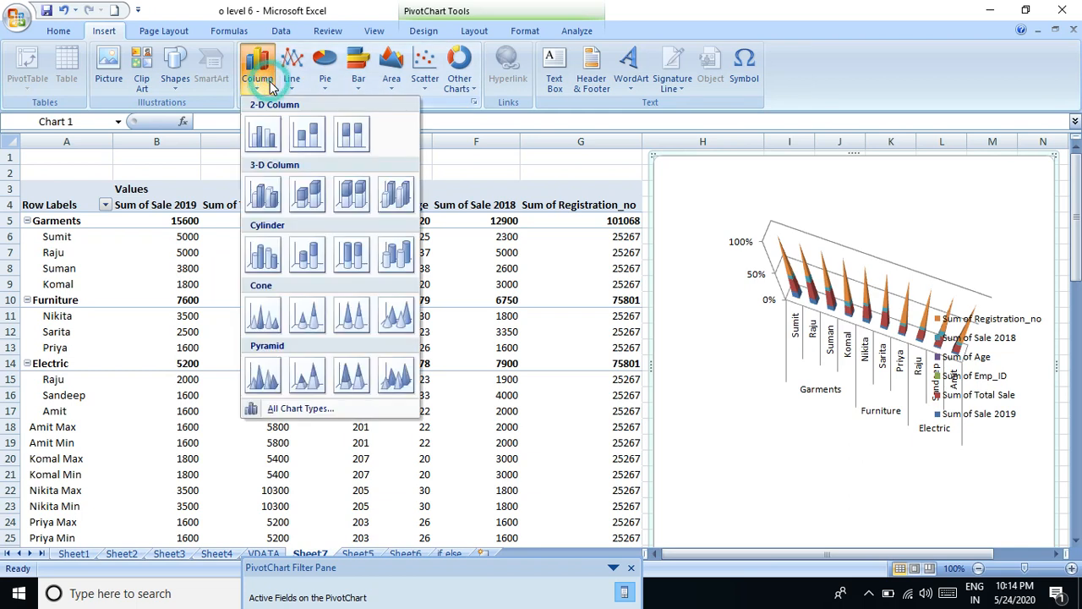
pyautogui.click(396, 376)
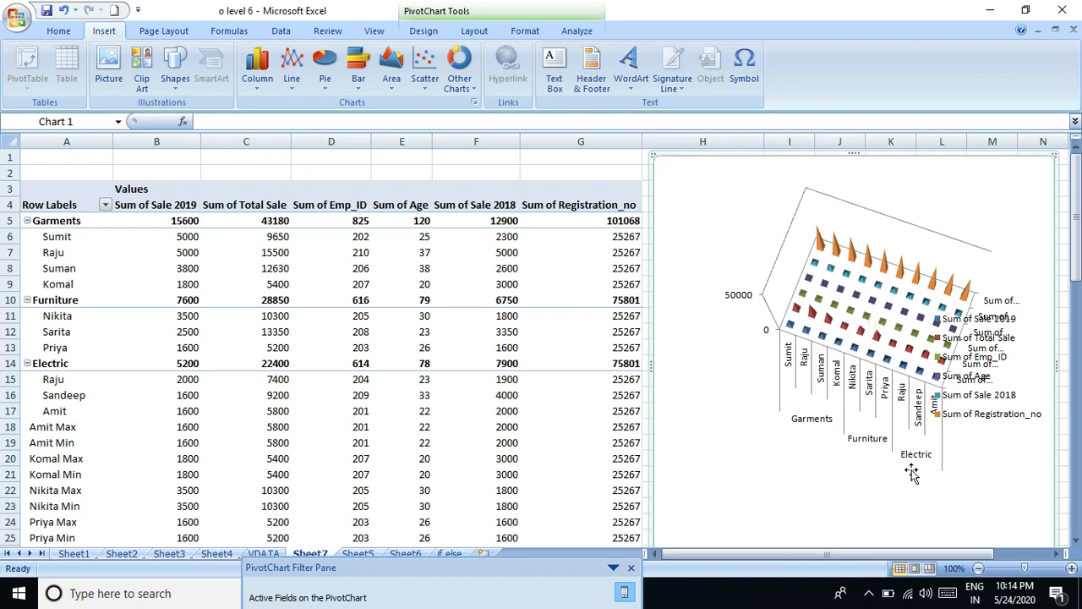
# Examine the editing and formatting options available for the pyramid chart's legend
pyautogui.click(1007, 362)
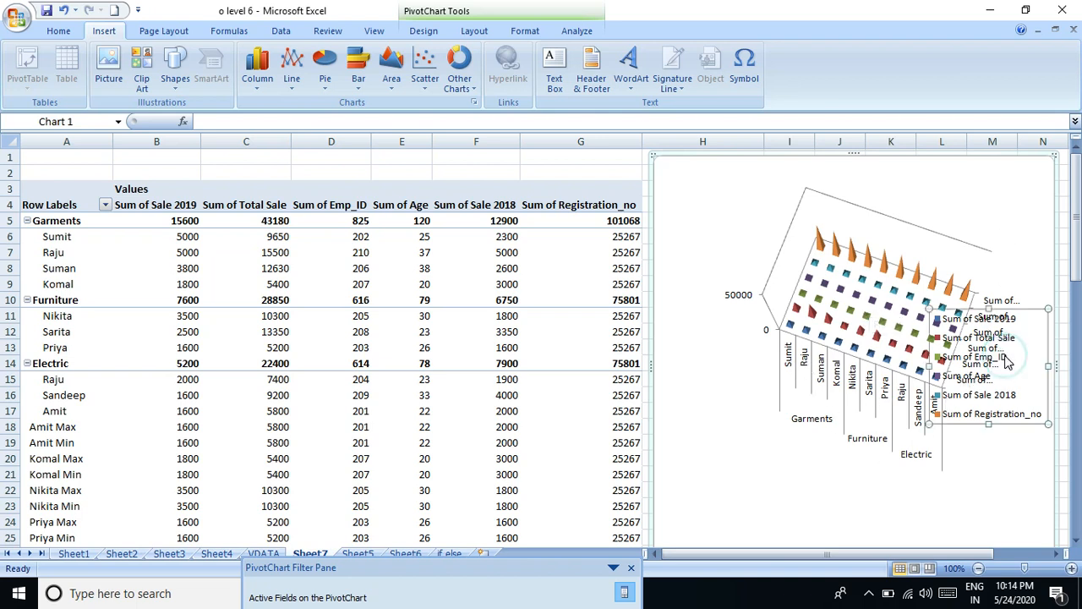
pyautogui.rightClick(1011, 312)
pyautogui.click(957, 477)
pyautogui.rightClick(979, 401)
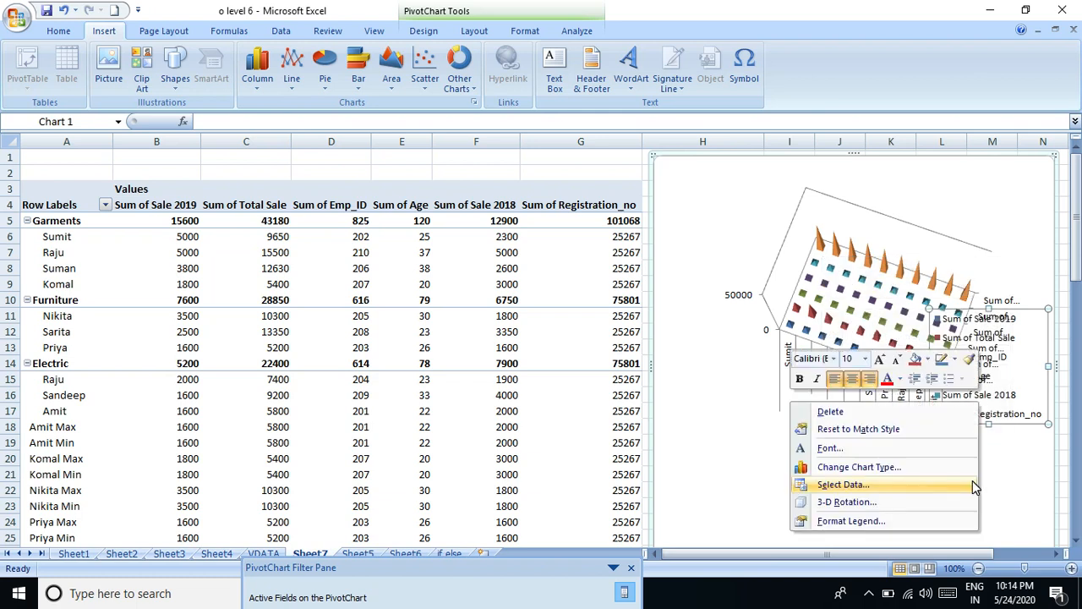
pyautogui.click(999, 487)
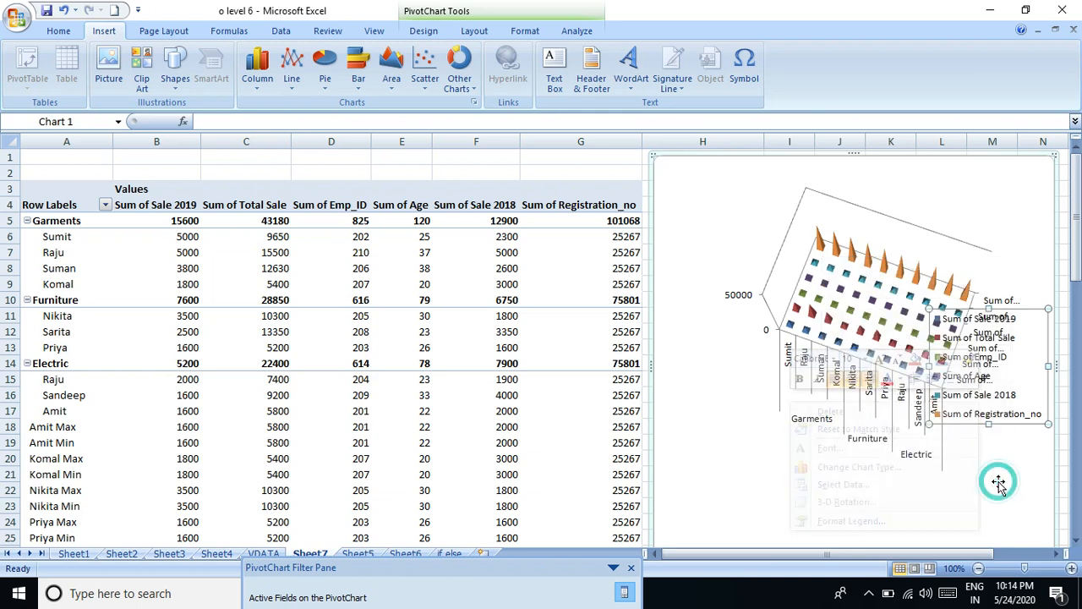
pyautogui.rightClick(990, 422)
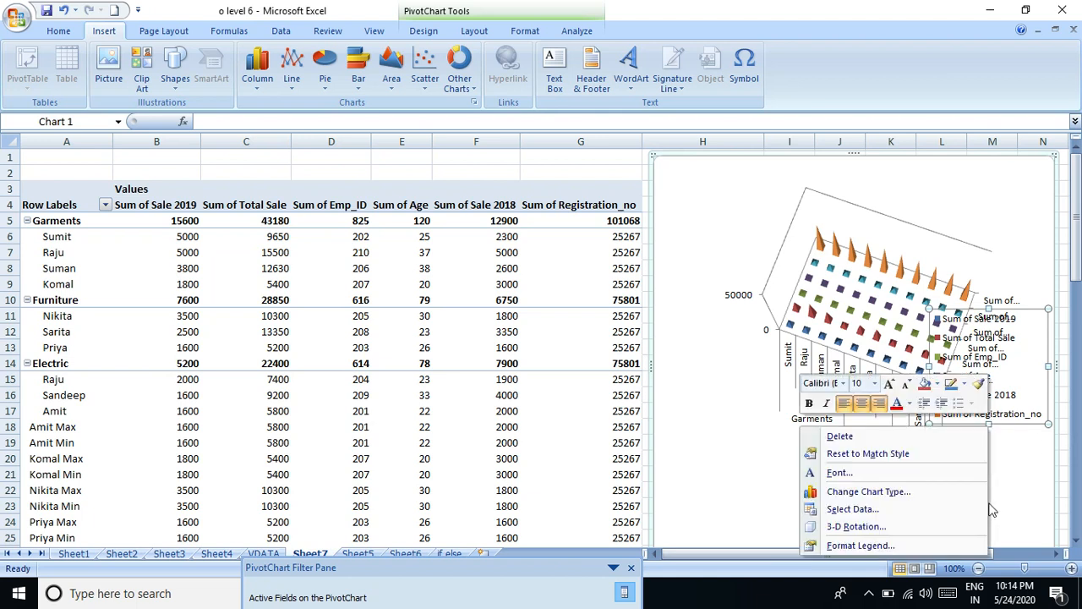
pyautogui.click(1017, 471)
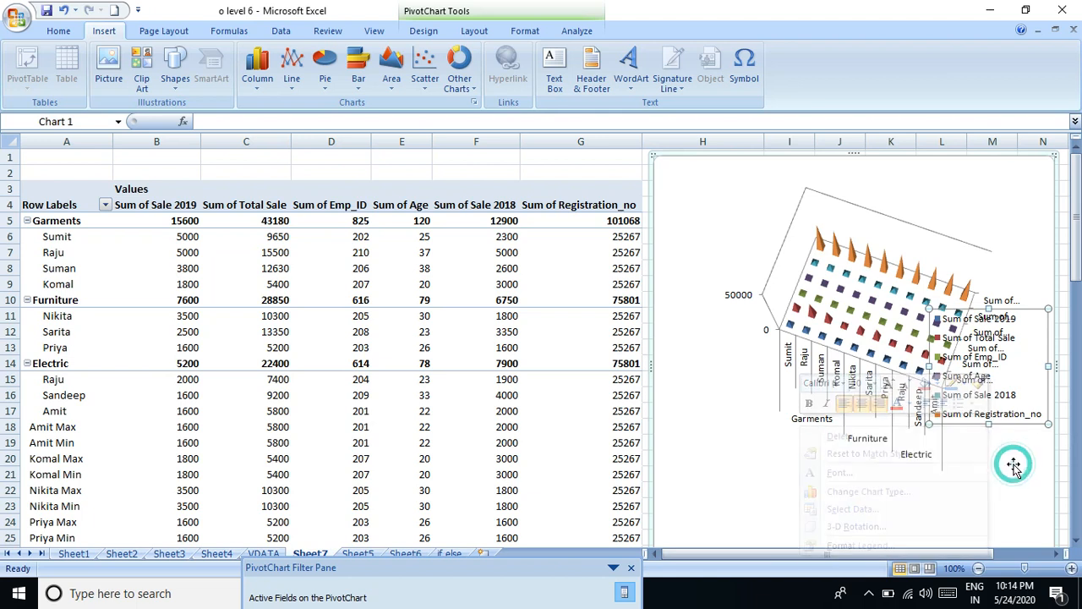
pyautogui.rightClick(1047, 311)
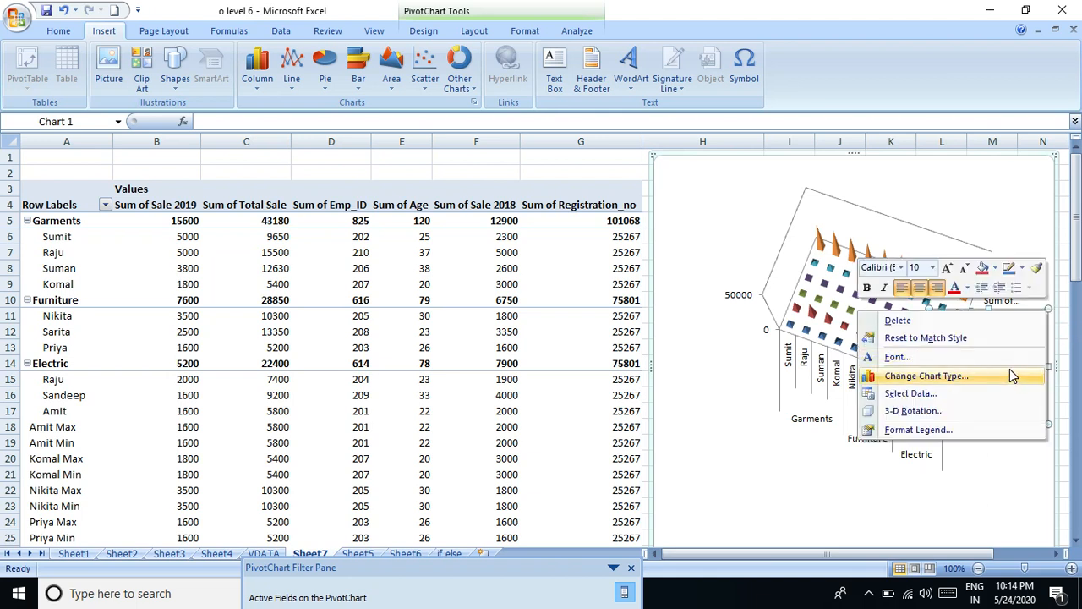
pyautogui.click(1002, 458)
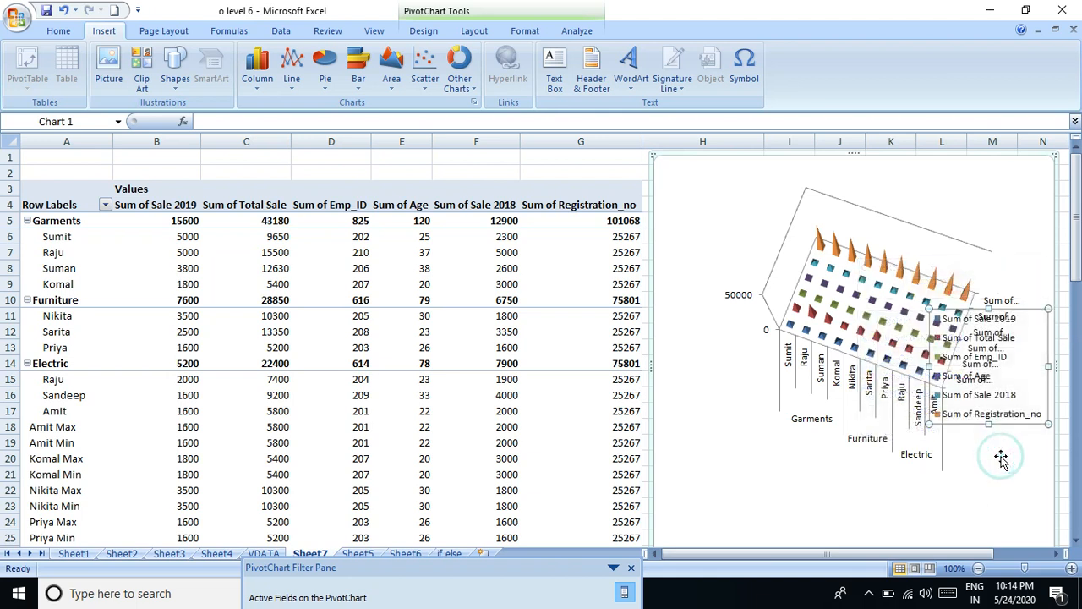
pyautogui.click(992, 361)
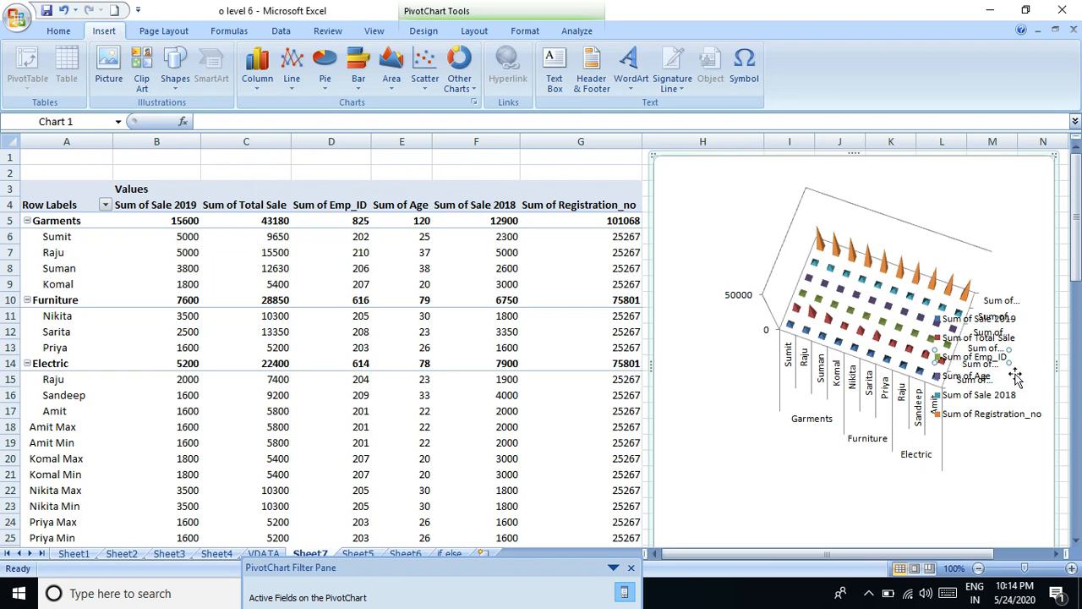
# Change the PivotChart to a basic 2-D line chart
pyautogui.click(825, 272)
pyautogui.click(292, 80)
pyautogui.click(299, 135)
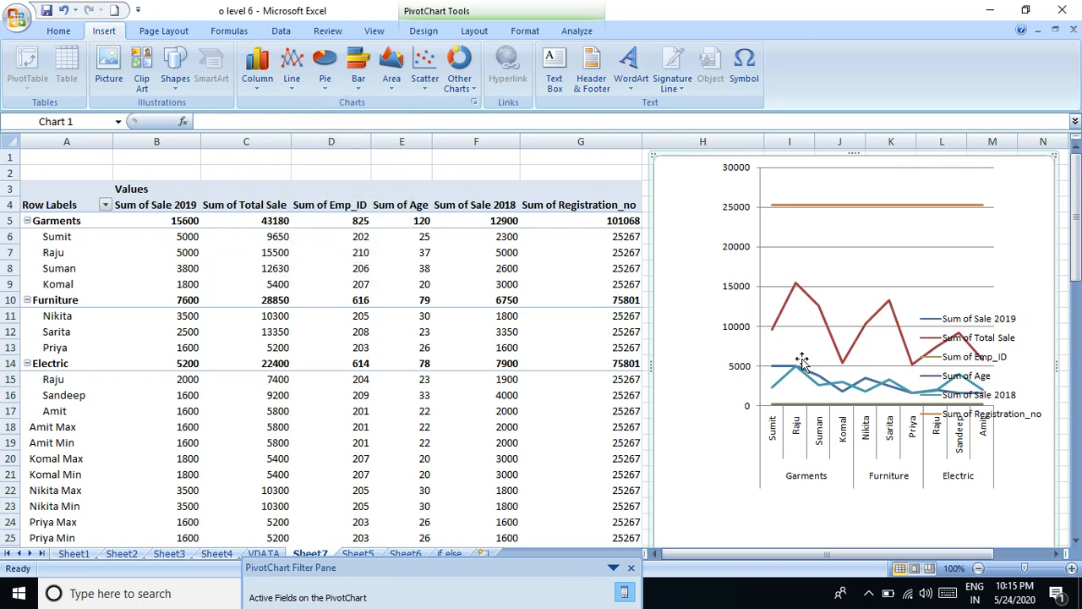
# Shrink the line chart's plot area and move it away from the legend so the two no longer overlap
pyautogui.click(996, 330)
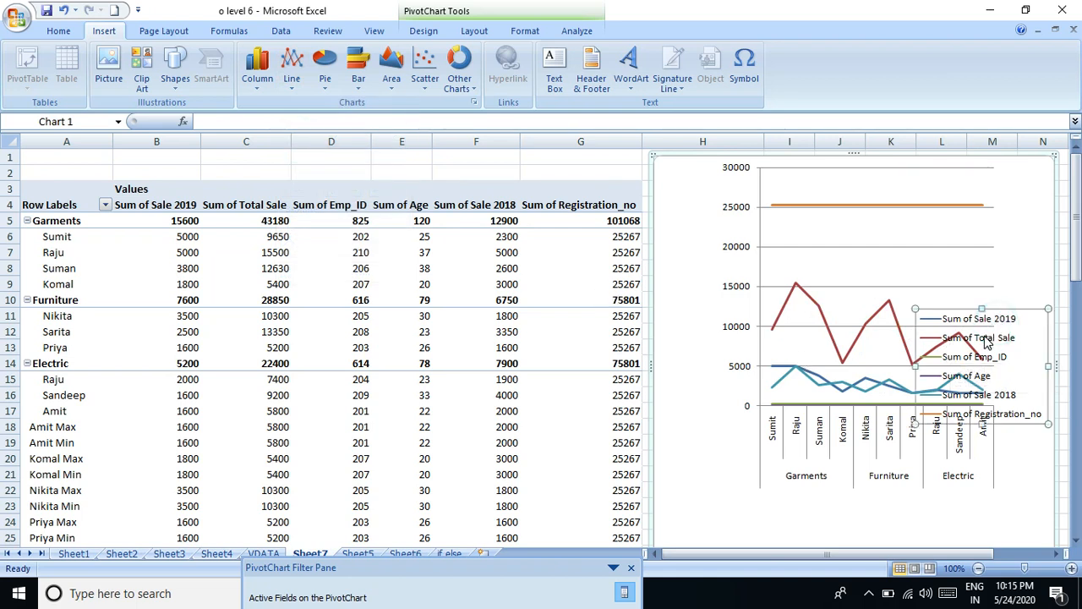
pyautogui.click(981, 339)
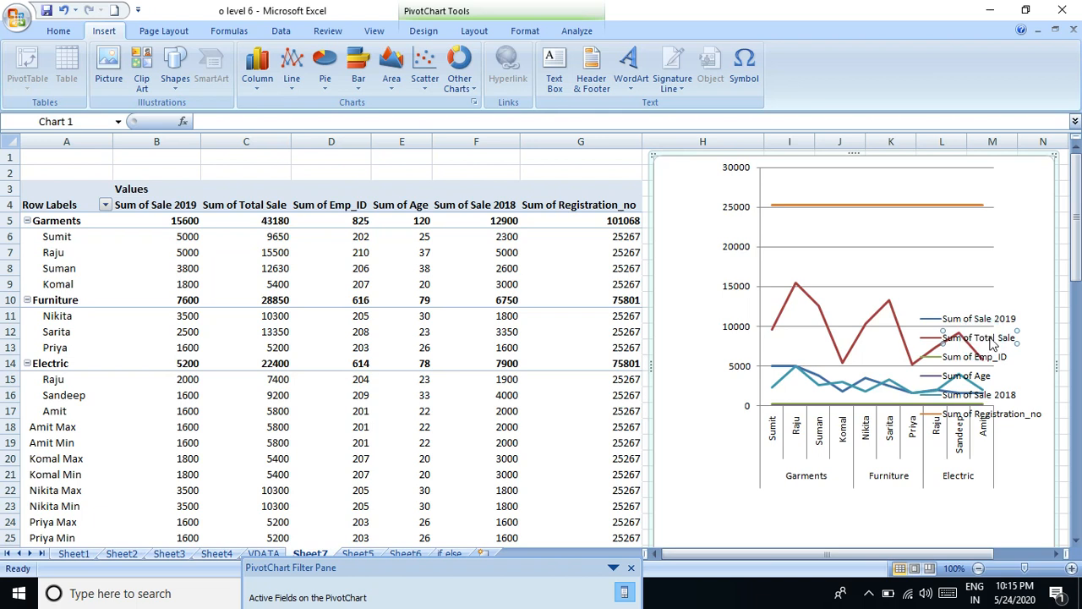
pyautogui.click(1010, 418)
pyautogui.click(1029, 329)
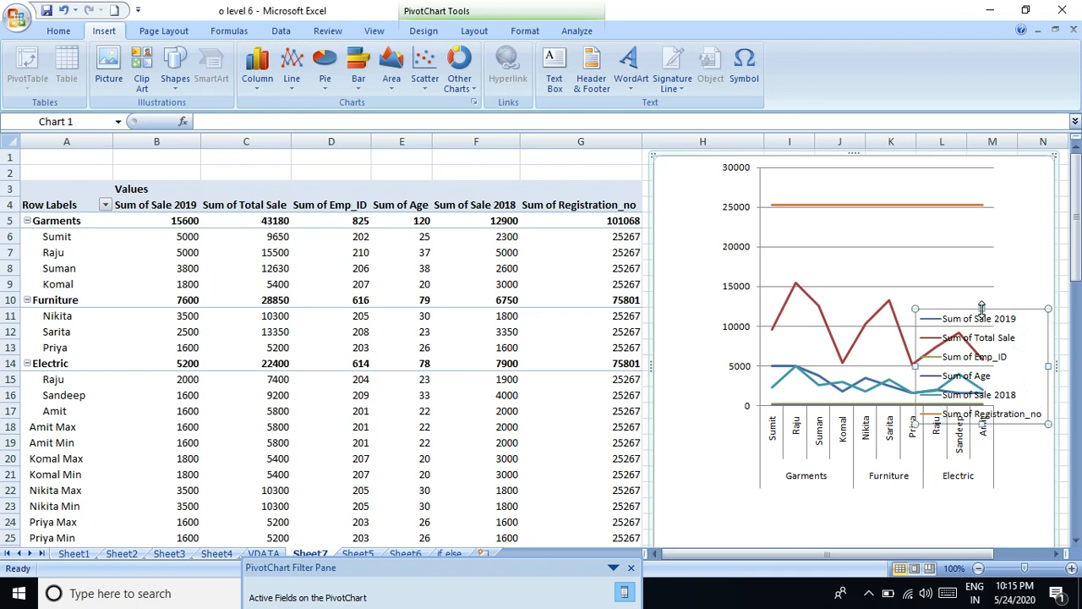
pyautogui.click(974, 281)
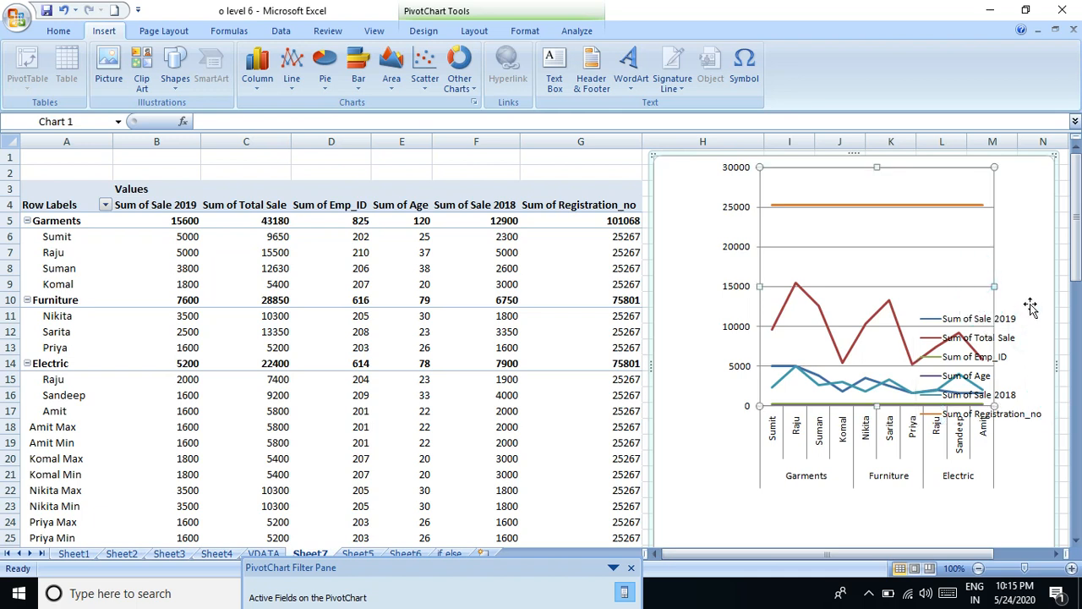
pyautogui.moveTo(995, 286); pyautogui.dragTo(1028, 286)
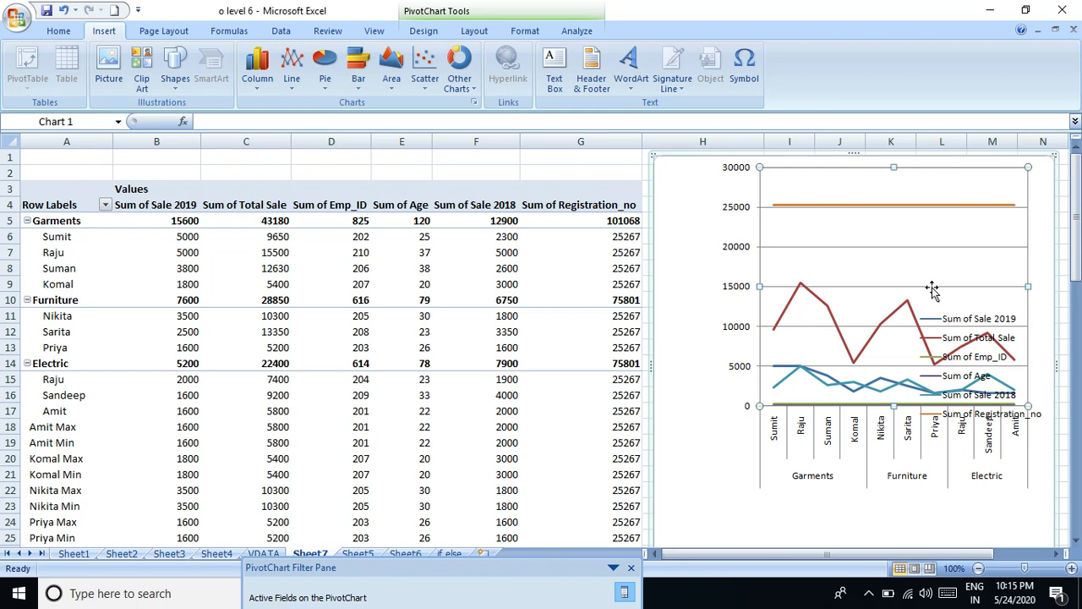
pyautogui.moveTo(1028, 168); pyautogui.dragTo(951, 207)
pyautogui.moveTo(892, 223); pyautogui.dragTo(810, 214)
pyautogui.click(879, 397)
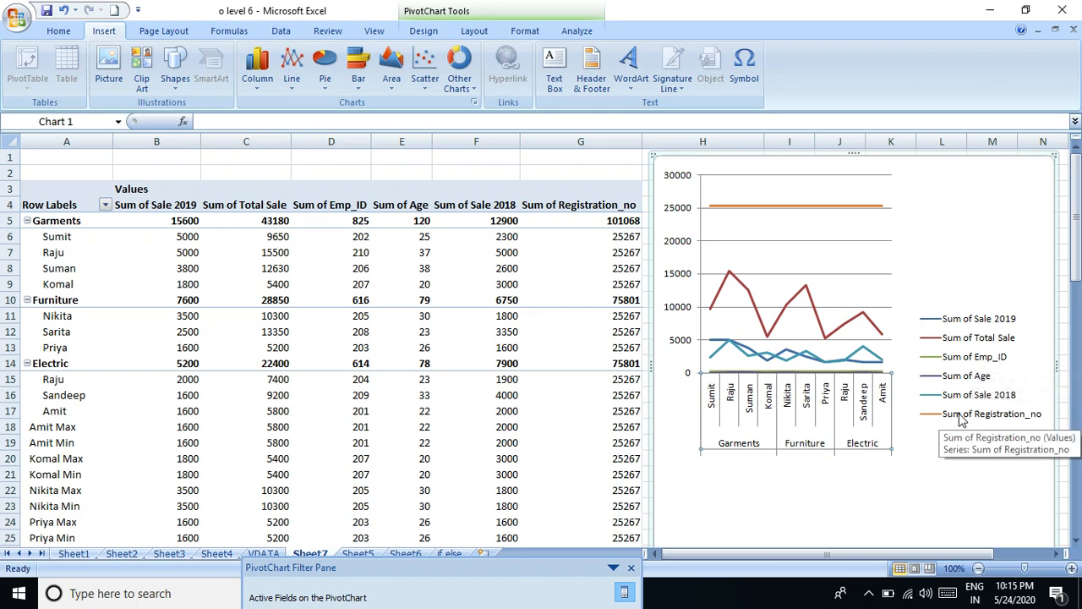
# Change the PivotChart to a stacked line with markers, followed by a 3-D line chart
pyautogui.click(296, 77)
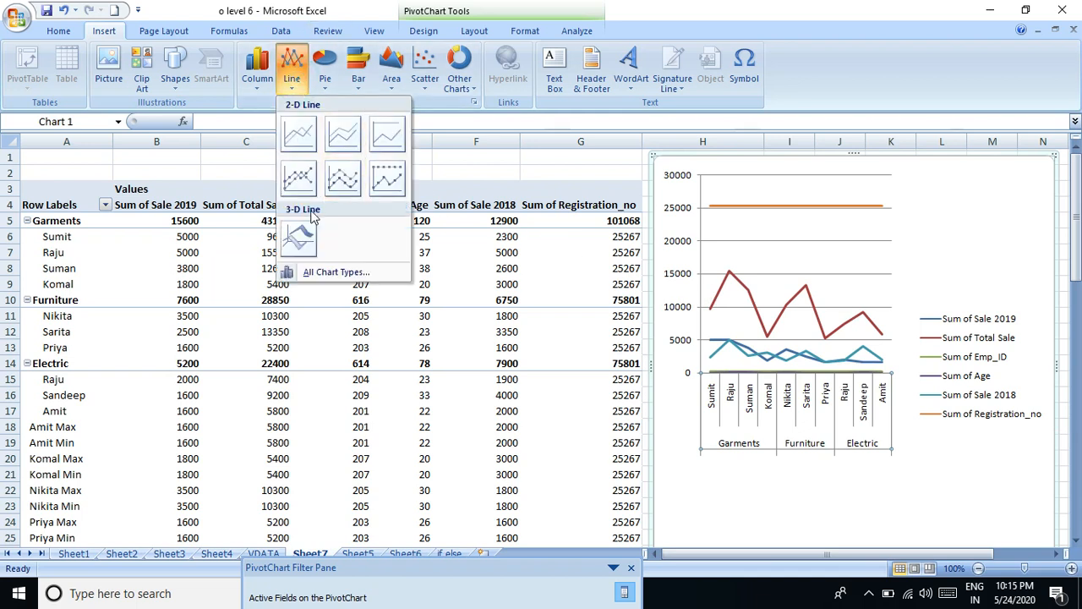
pyautogui.click(342, 184)
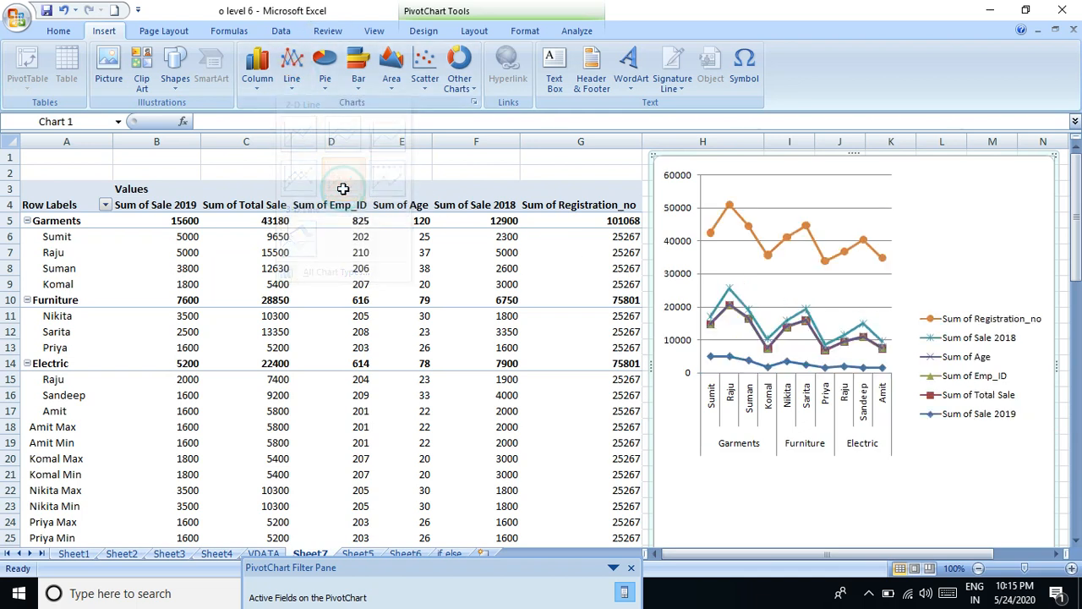
pyautogui.click(303, 87)
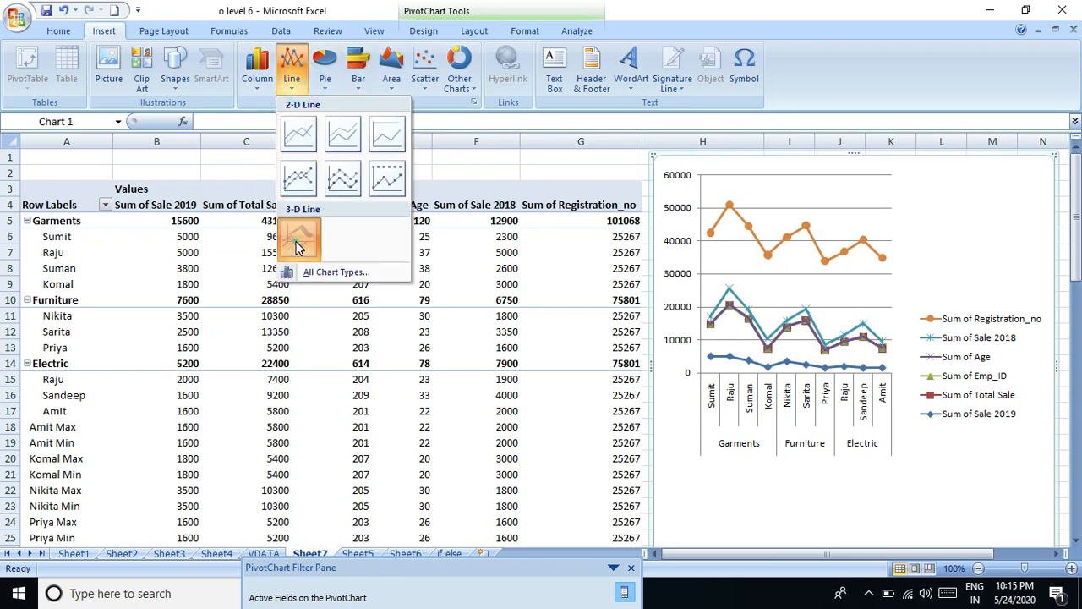
pyautogui.click(298, 240)
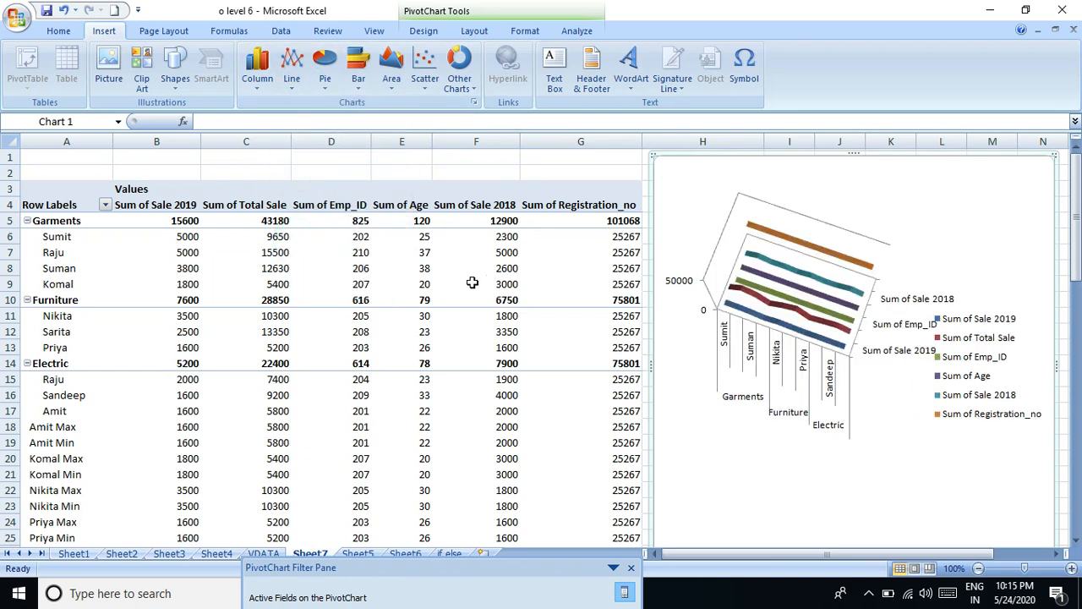
# Change the PivotChart to a 2-D pie chart and pull its slices outward one by one
pyautogui.click(329, 89)
pyautogui.click(332, 137)
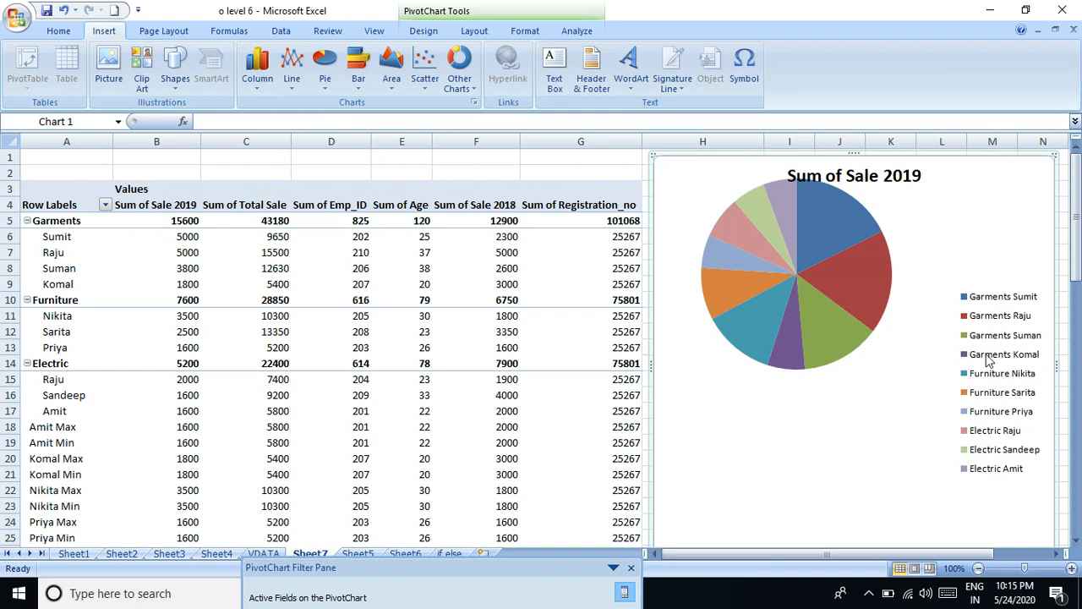
pyautogui.click(838, 281)
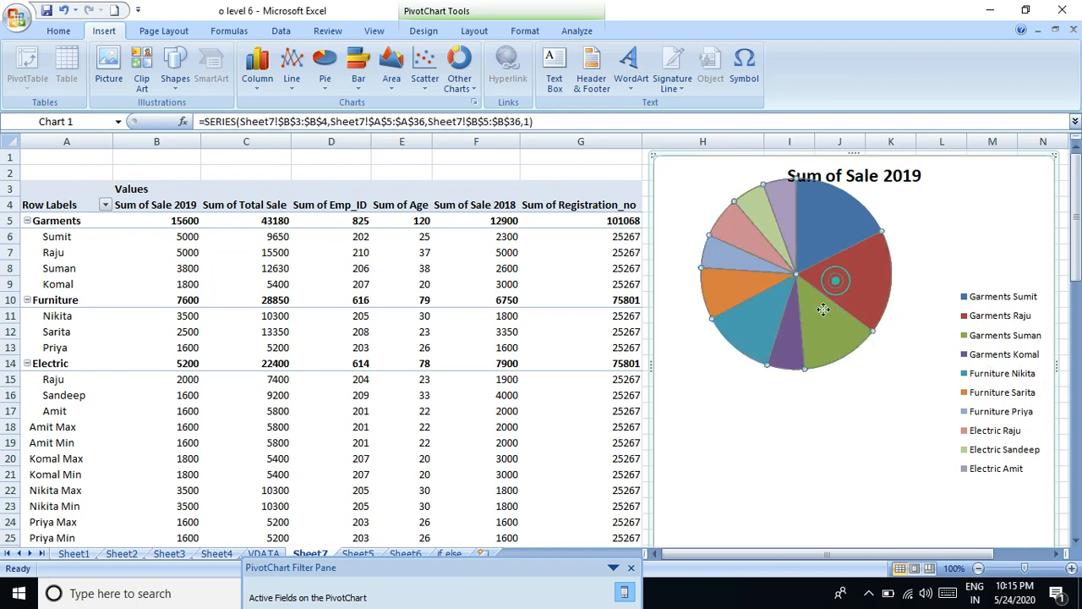
pyautogui.moveTo(807, 298); pyautogui.dragTo(820, 323)
pyautogui.click(758, 309)
pyautogui.moveTo(758, 310); pyautogui.dragTo(782, 377)
pyautogui.moveTo(729, 262); pyautogui.dragTo(701, 249)
pyautogui.moveTo(723, 287); pyautogui.dragTo(702, 293)
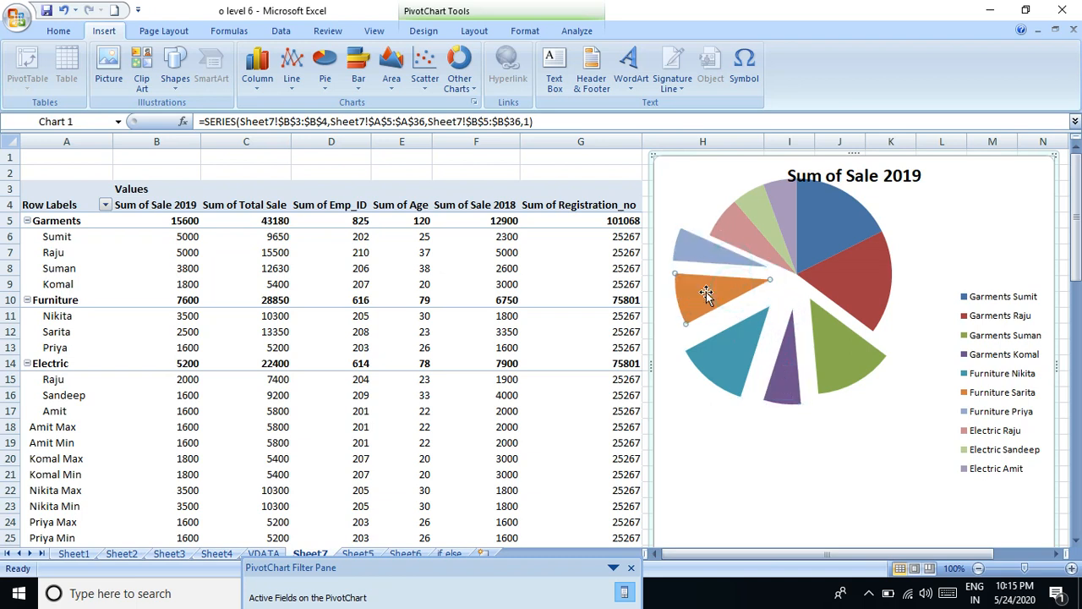
pyautogui.moveTo(860, 297); pyautogui.dragTo(891, 286)
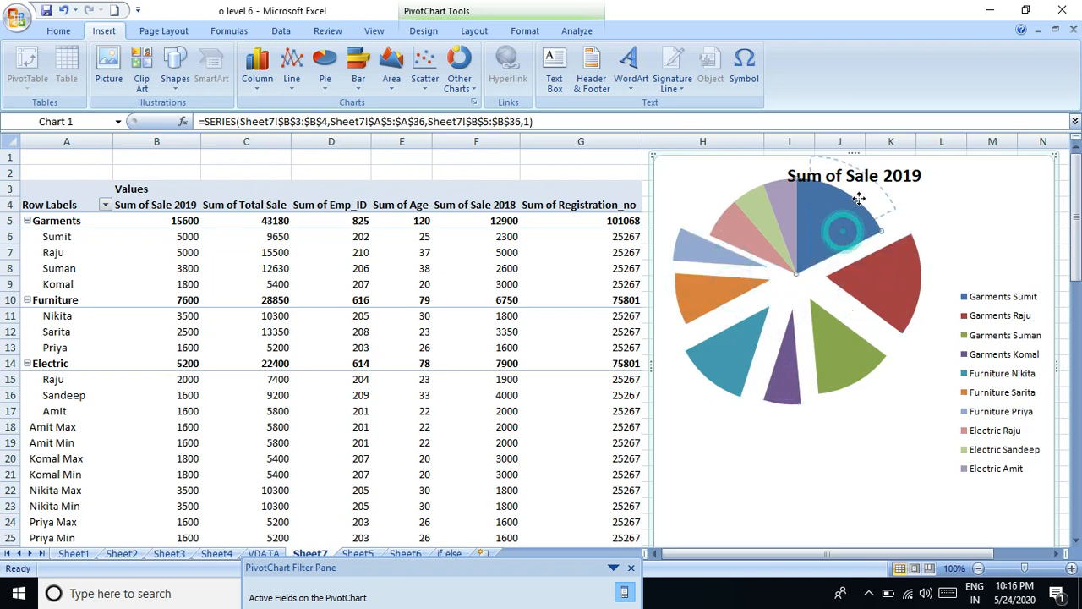
pyautogui.moveTo(859, 198); pyautogui.dragTo(865, 193)
pyautogui.moveTo(790, 201); pyautogui.dragTo(747, 182)
pyautogui.moveTo(742, 238); pyautogui.dragTo(712, 223)
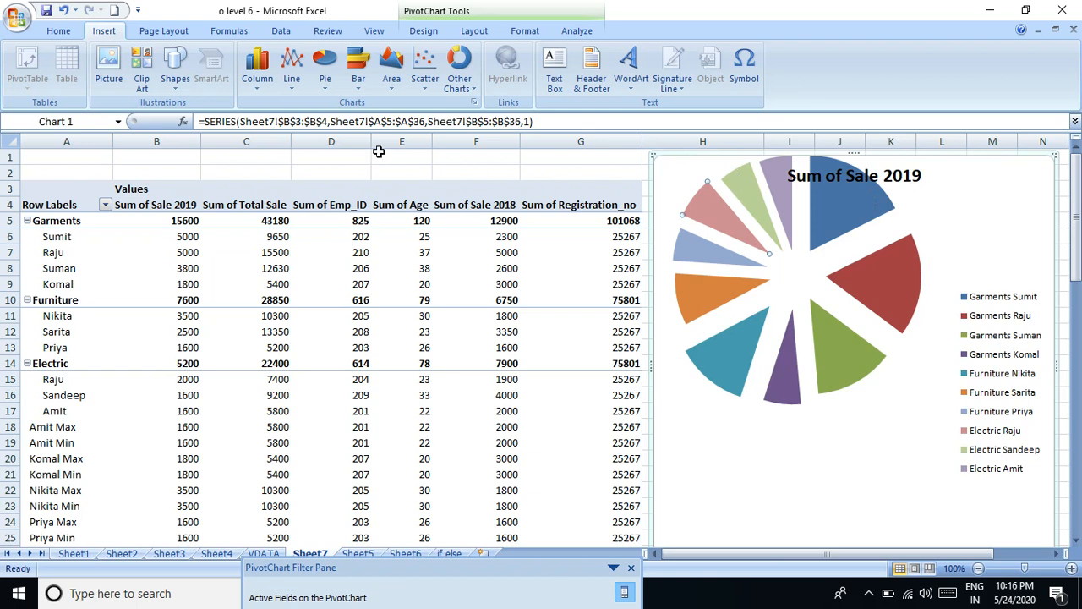
# Change the PivotChart to an exploded 2-D pie, followed by a pie of pie chart
pyautogui.click(325, 80)
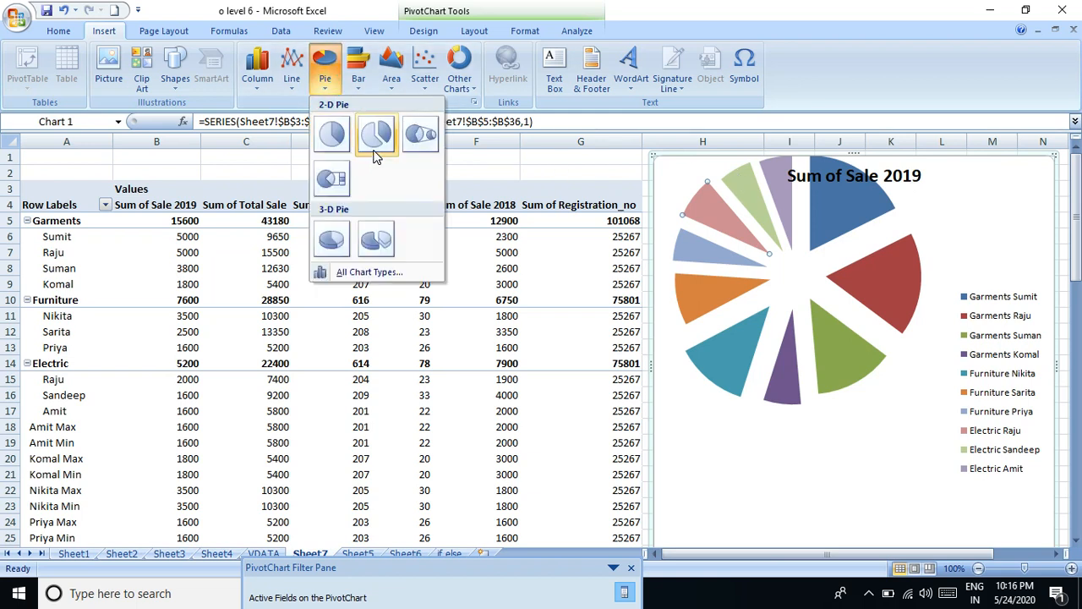
pyautogui.click(376, 152)
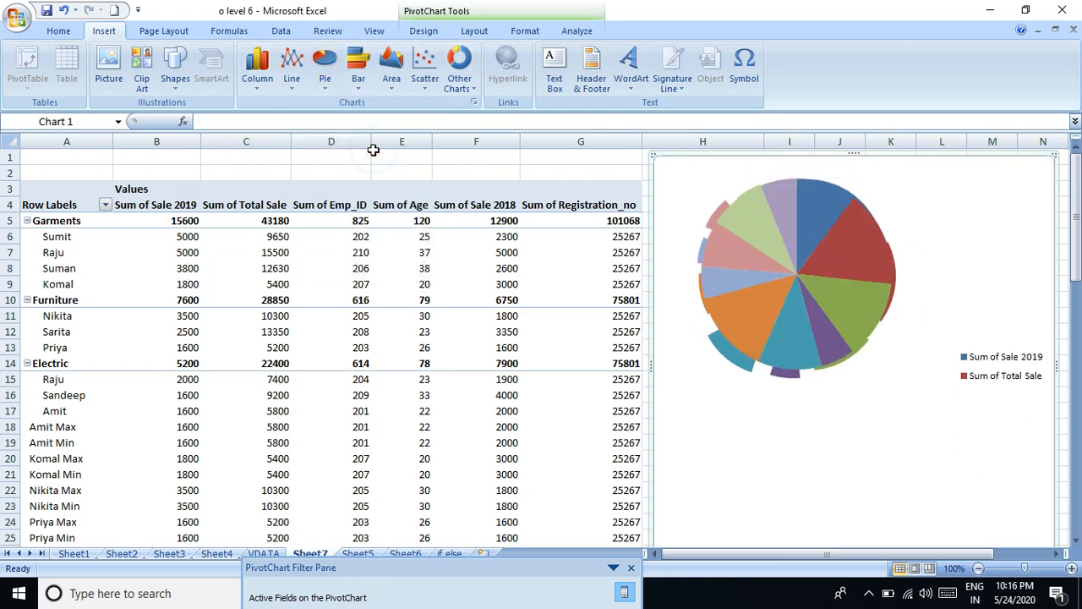
pyautogui.click(328, 85)
pyautogui.click(421, 135)
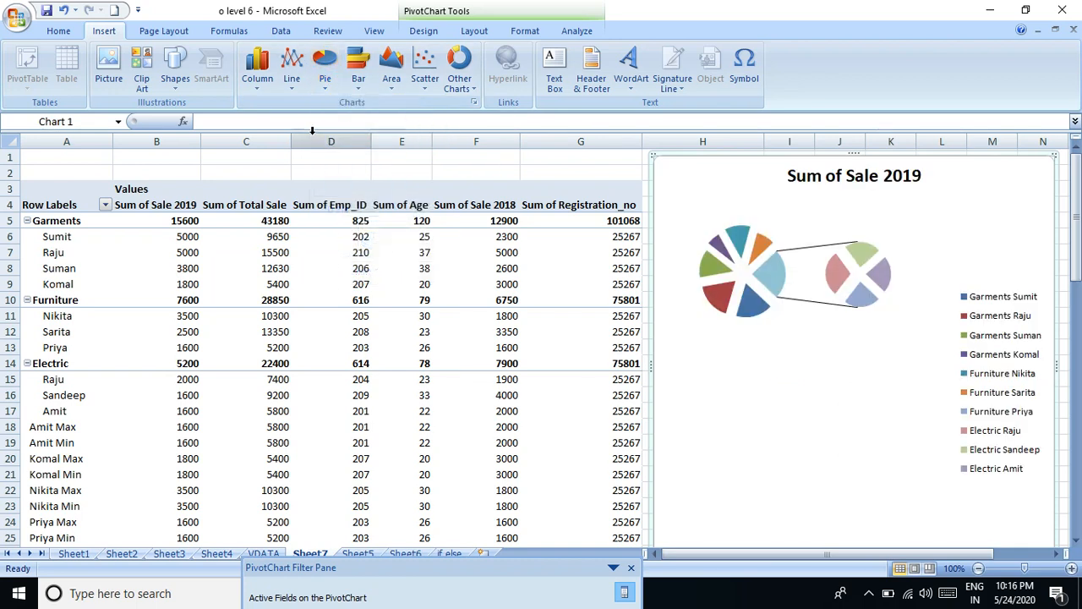
# Change the PivotChart to a 3-D pie, followed by an exploded 3-D pie chart
pyautogui.click(328, 85)
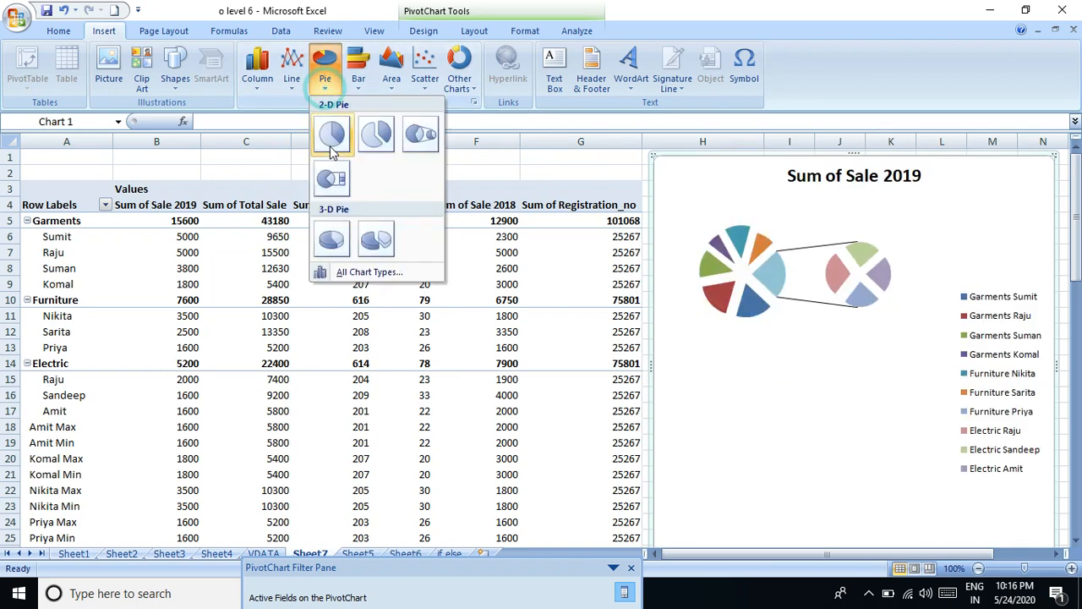
pyautogui.click(338, 230)
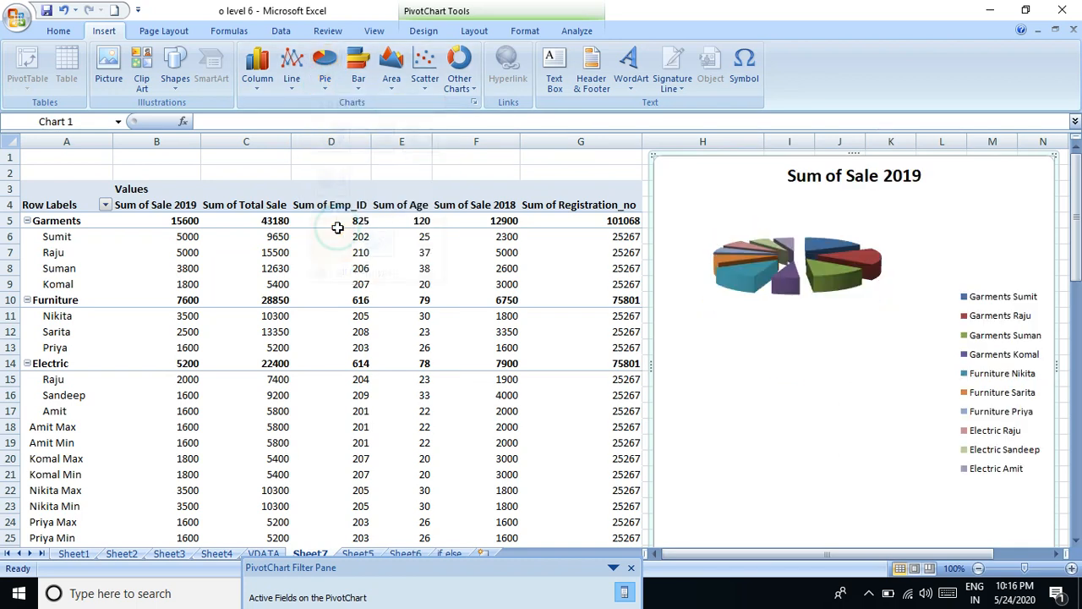
pyautogui.click(326, 82)
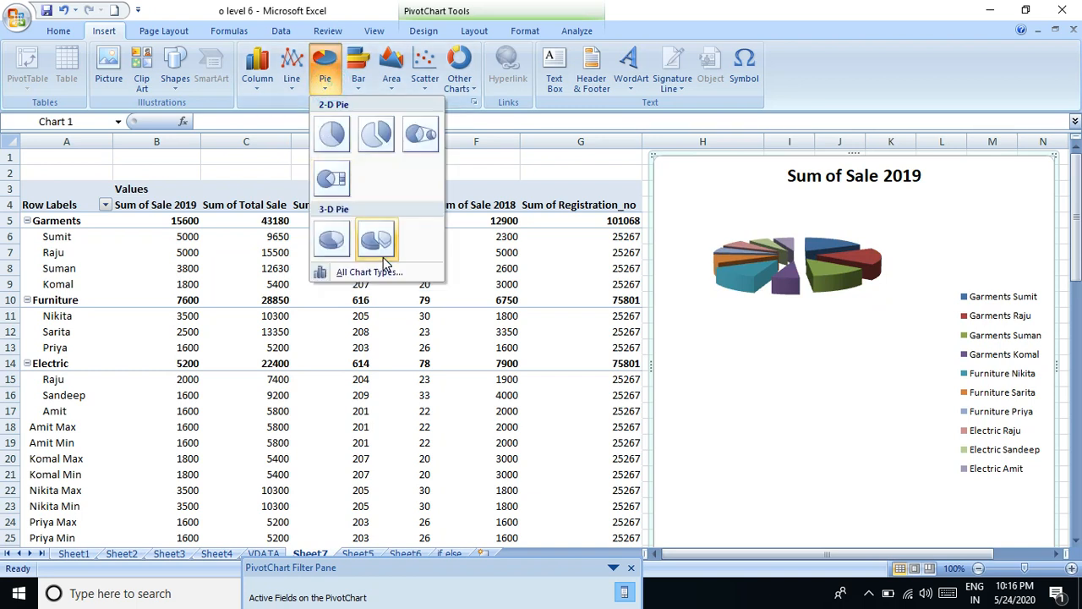
pyautogui.click(376, 241)
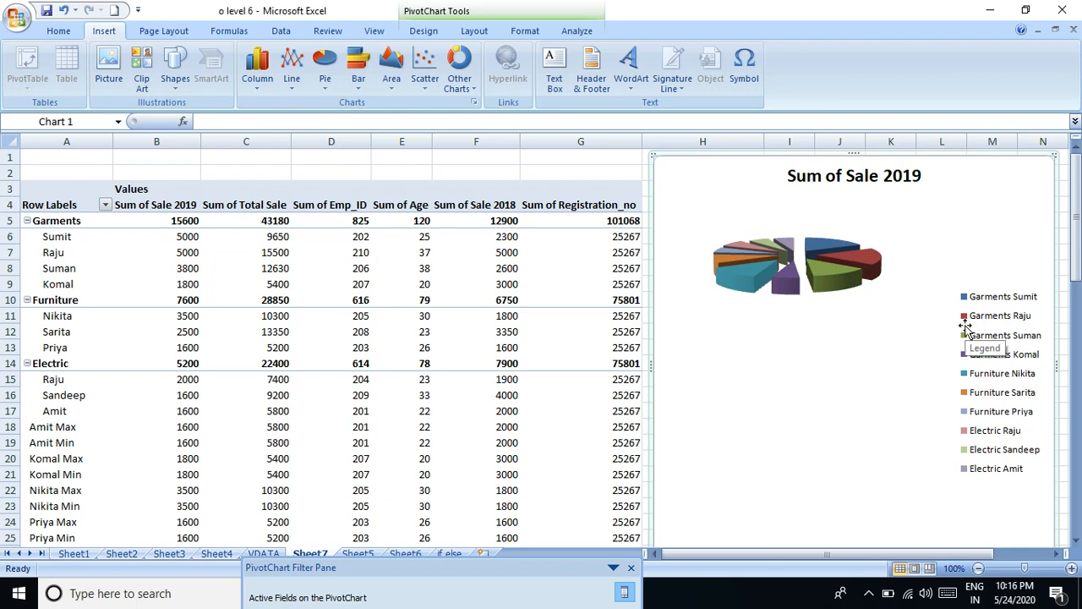
# Widen the pie chart's legend to two columns of entries and change the PivotChart to a 2-D clustered bar chart
pyautogui.click(965, 326)
pyautogui.moveTo(958, 382); pyautogui.dragTo(862, 395)
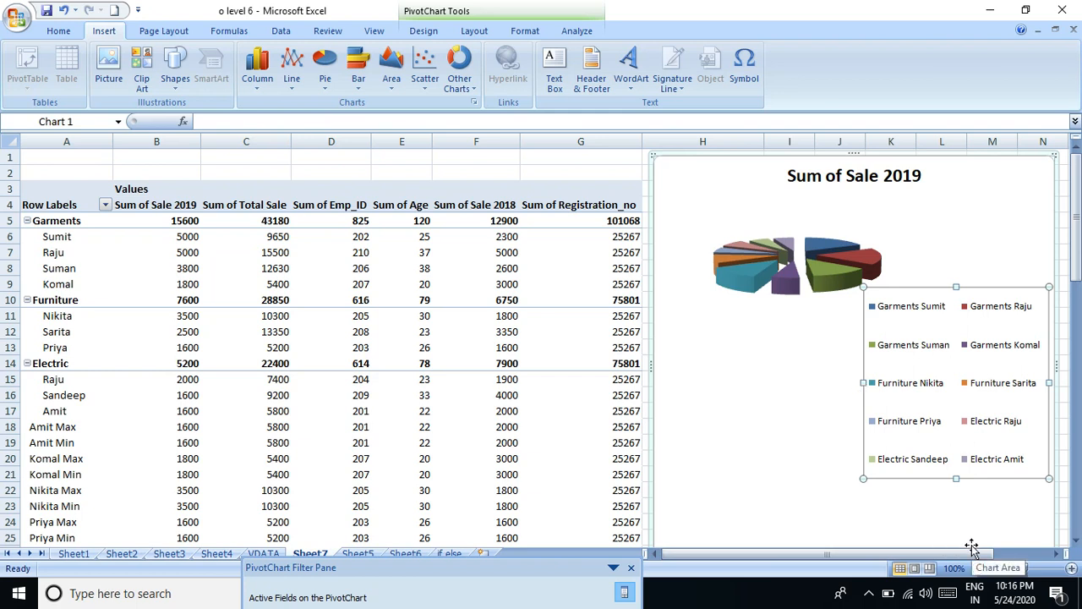
pyautogui.click(357, 85)
pyautogui.click(369, 130)
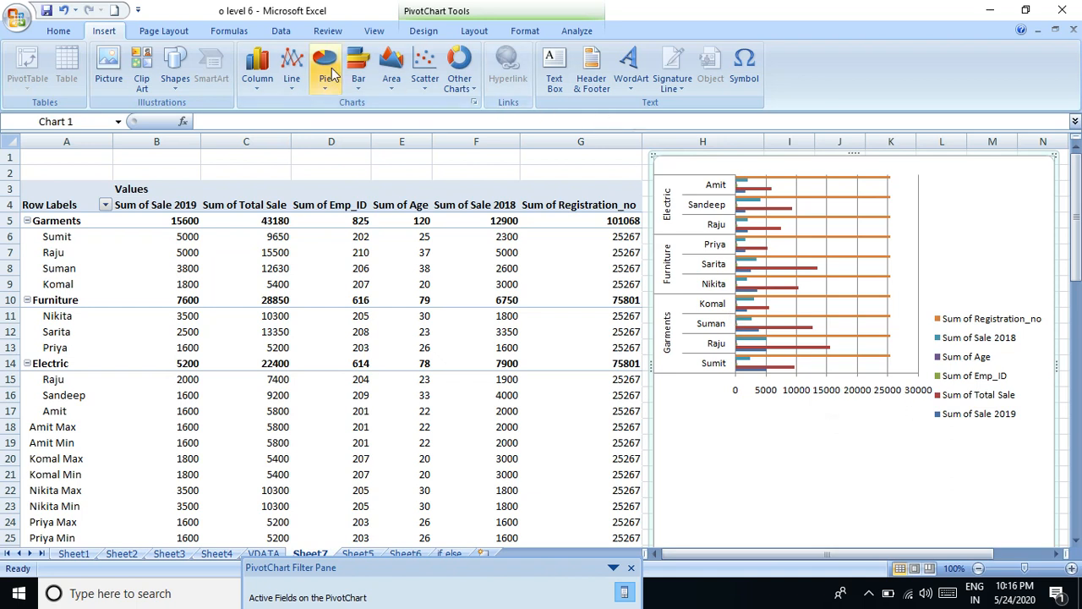
# Change the PivotChart to a 3-D 100% stacked bar chart, followed by a stacked horizontal cone chart
pyautogui.click(358, 81)
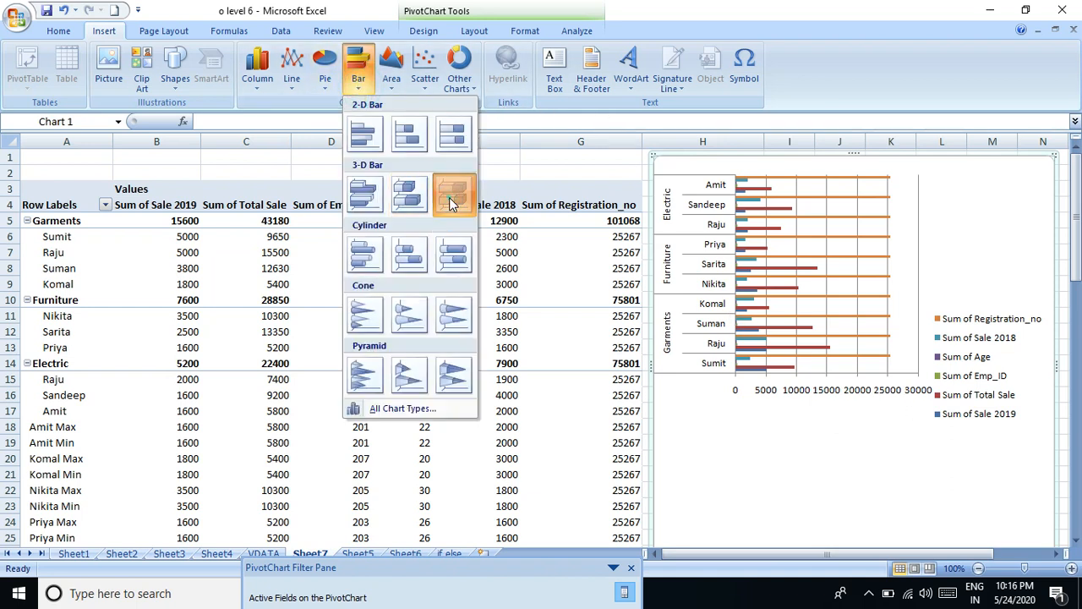
pyautogui.click(451, 194)
pyautogui.click(358, 80)
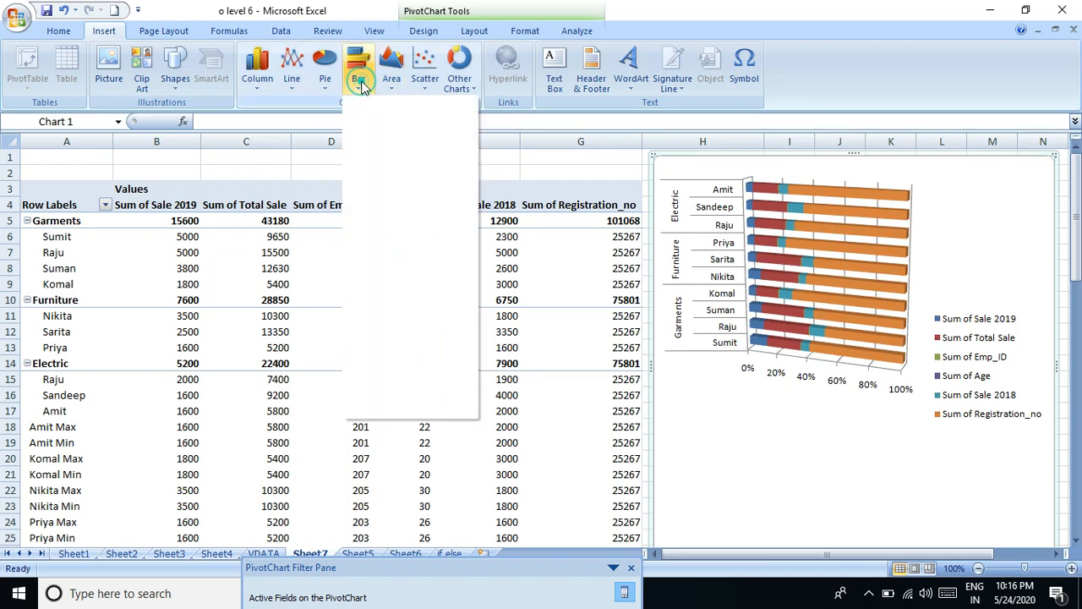
pyautogui.click(409, 316)
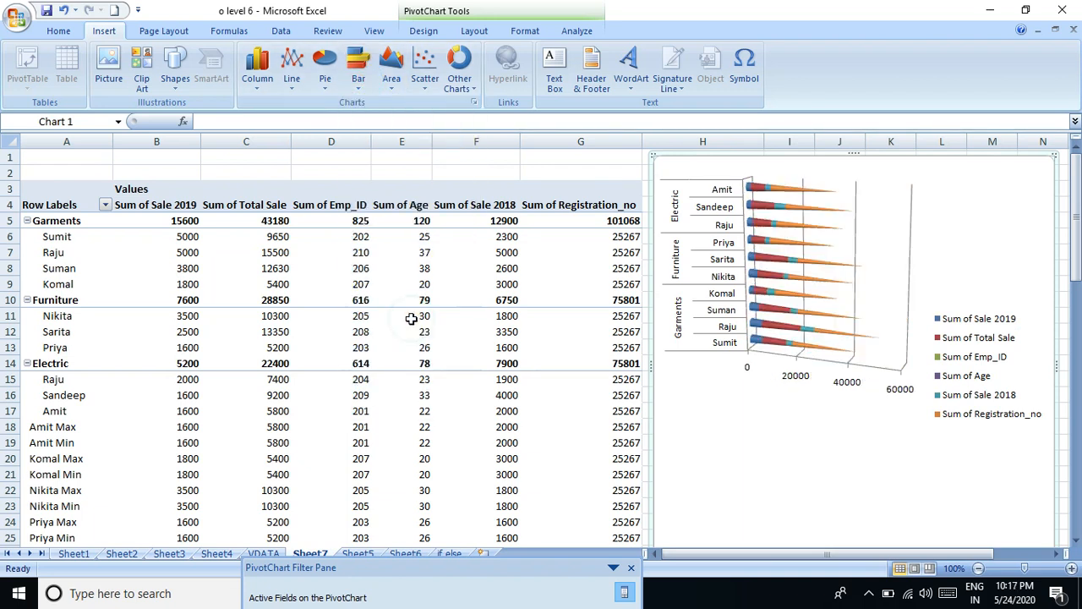
# Change the PivotChart to a clustered horizontal pyramid, followed by a 100% stacked horizontal pyramid chart
pyautogui.click(359, 77)
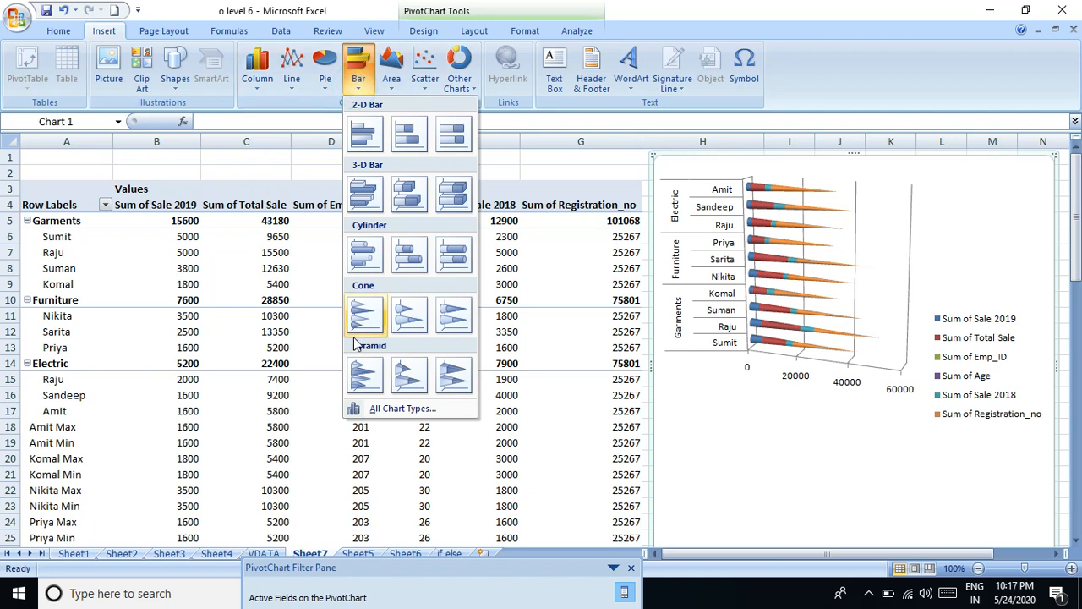
pyautogui.click(363, 382)
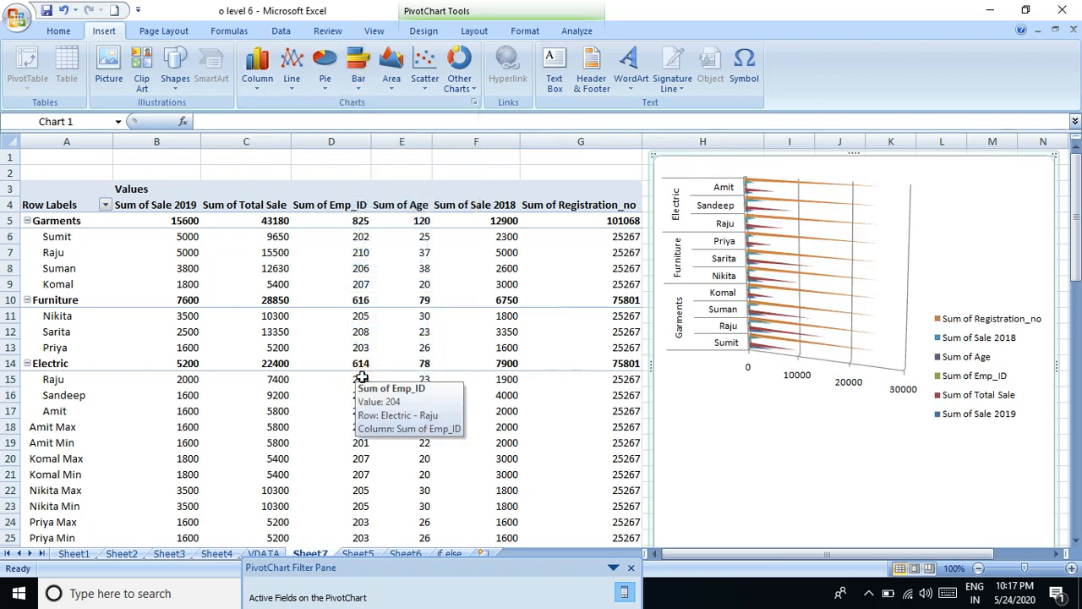
pyautogui.click(358, 78)
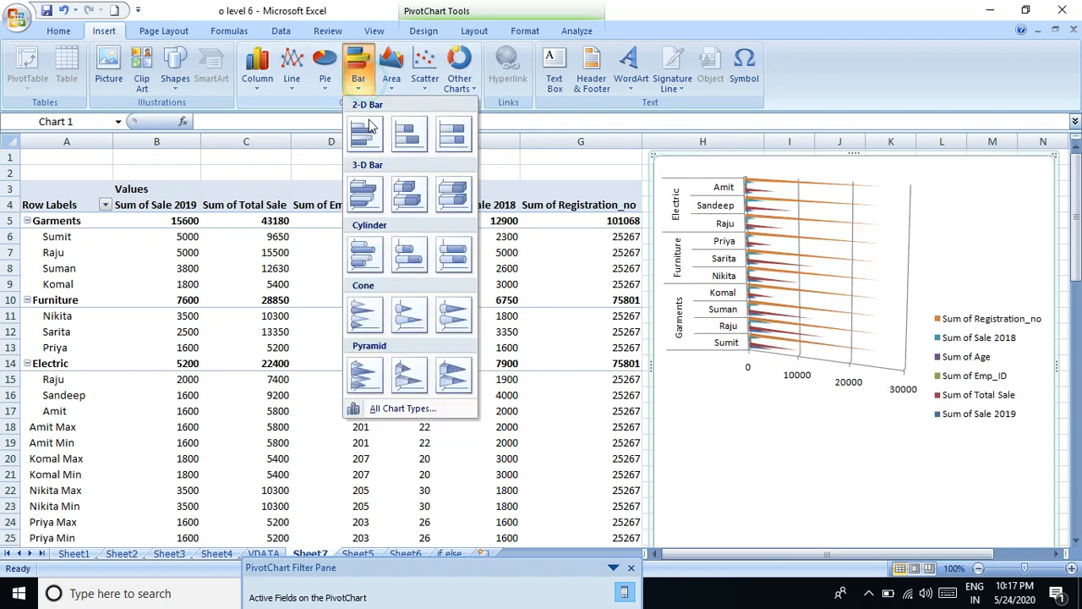
pyautogui.click(454, 392)
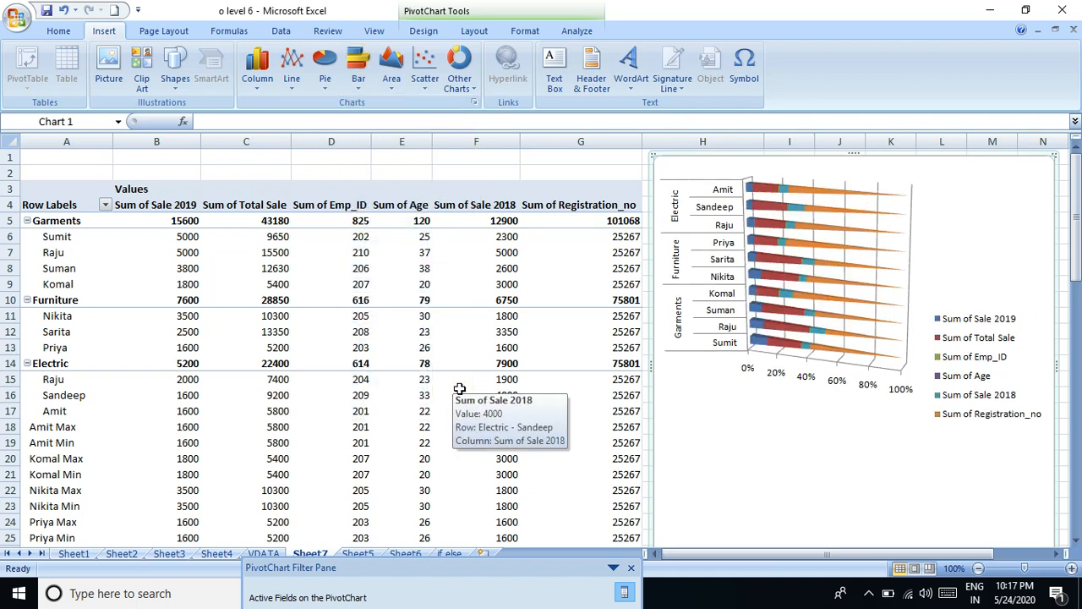
# Change the PivotChart to a 2-D stacked area chart, followed by a plain 2-D area chart
pyautogui.click(390, 83)
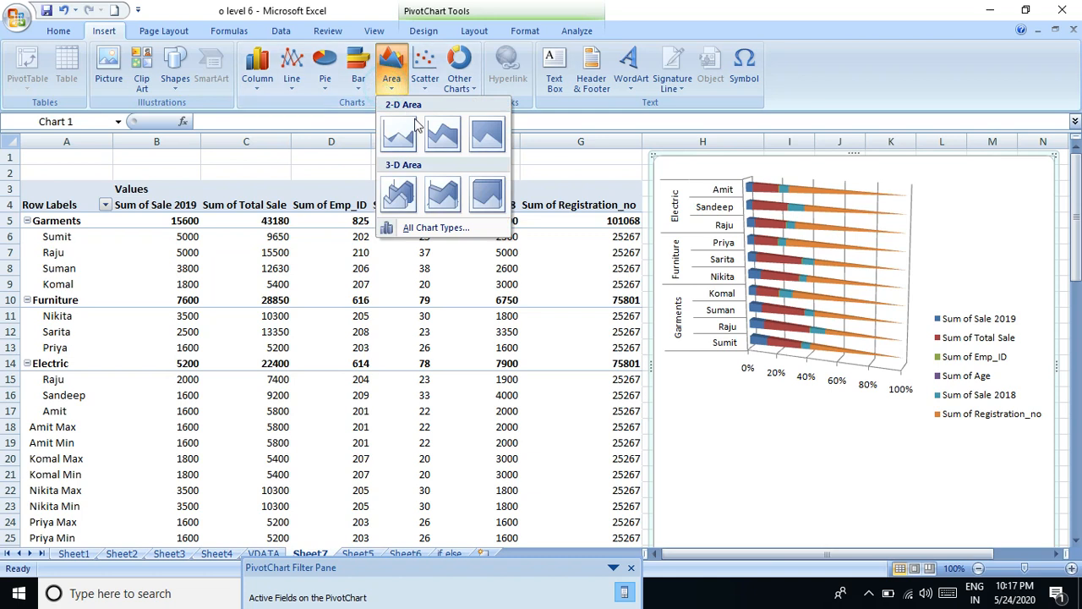
pyautogui.click(443, 135)
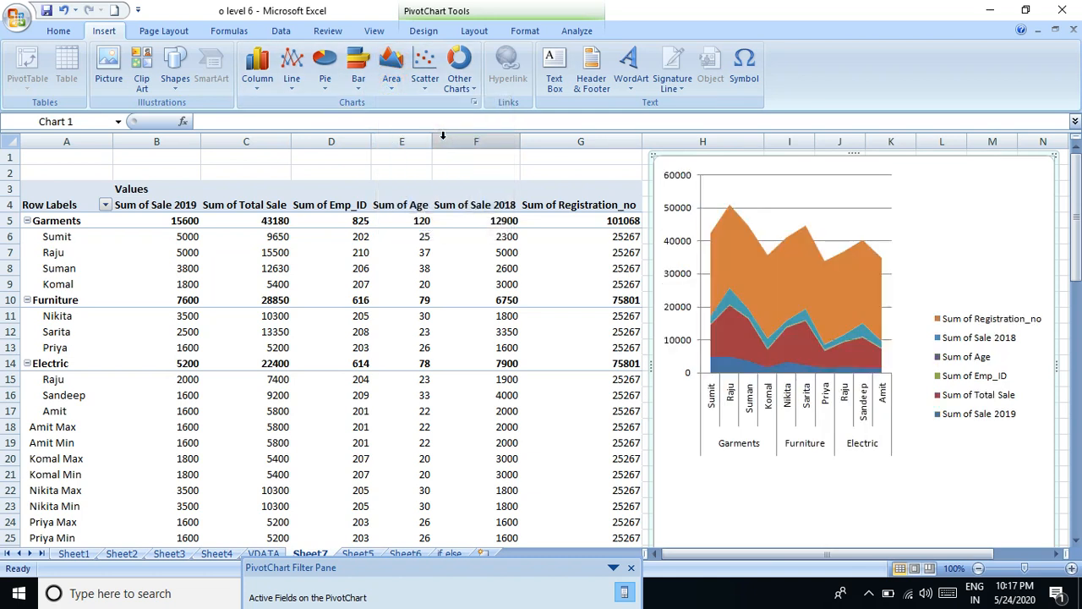
pyautogui.click(392, 74)
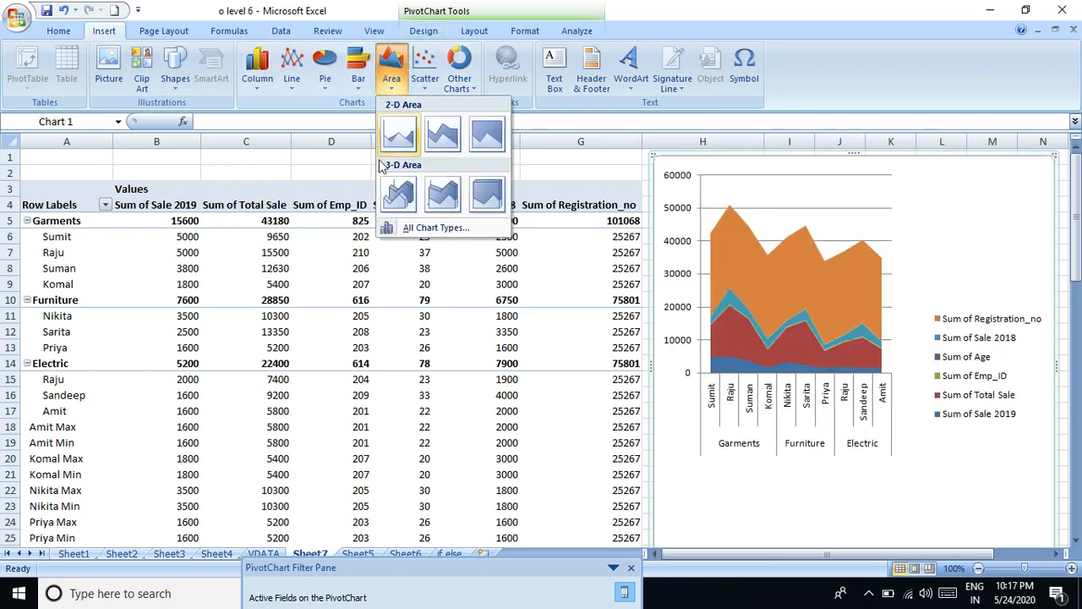
pyautogui.click(443, 138)
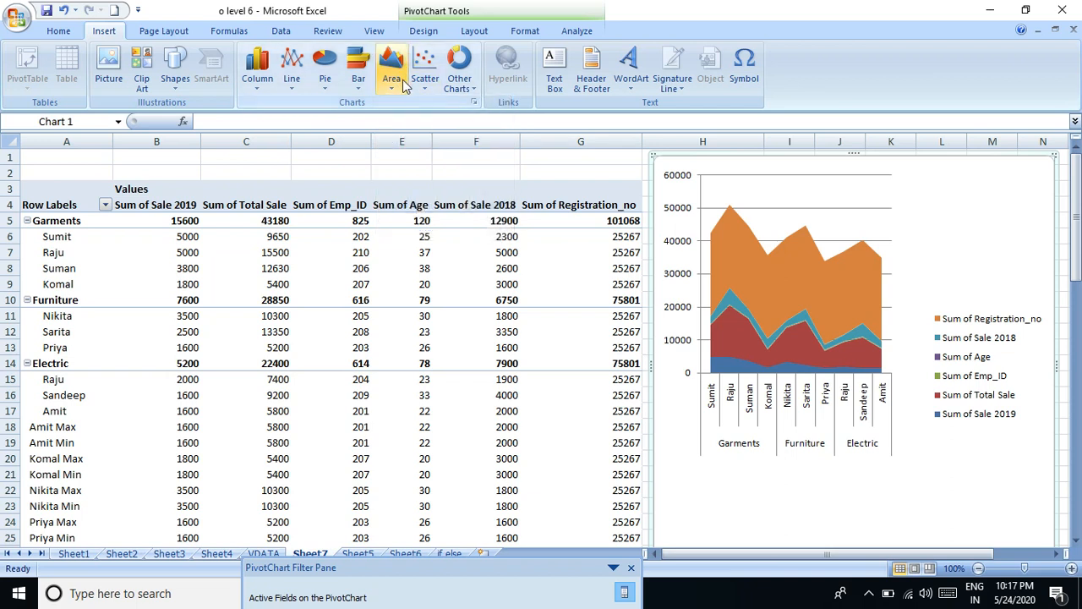
pyautogui.click(404, 85)
pyautogui.click(394, 151)
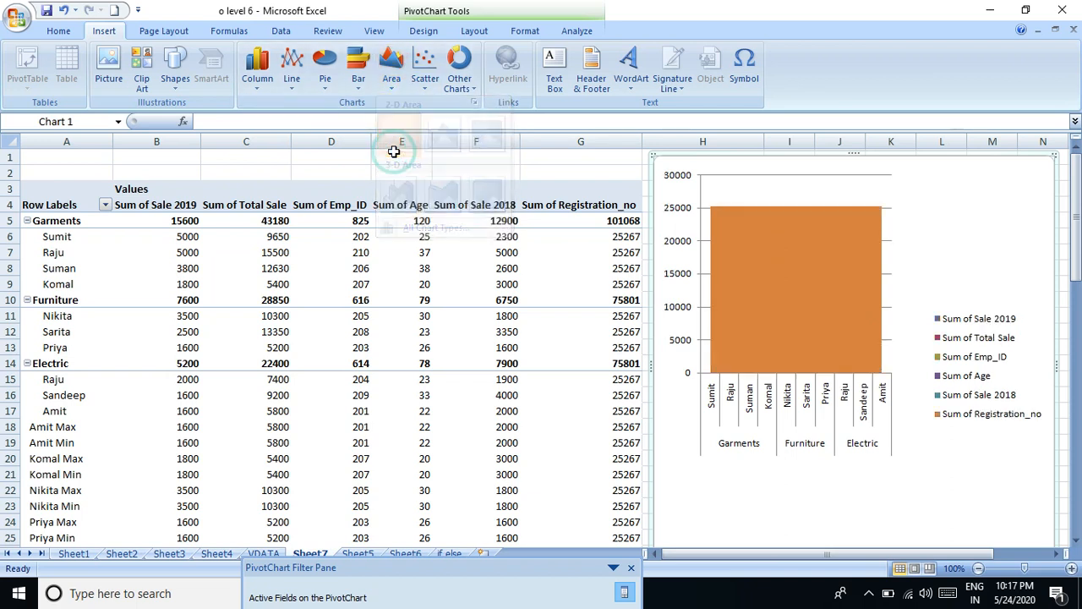
# Change the PivotChart to a 2-D 100% stacked area chart, followed by a plain 3-D area chart
pyautogui.click(392, 71)
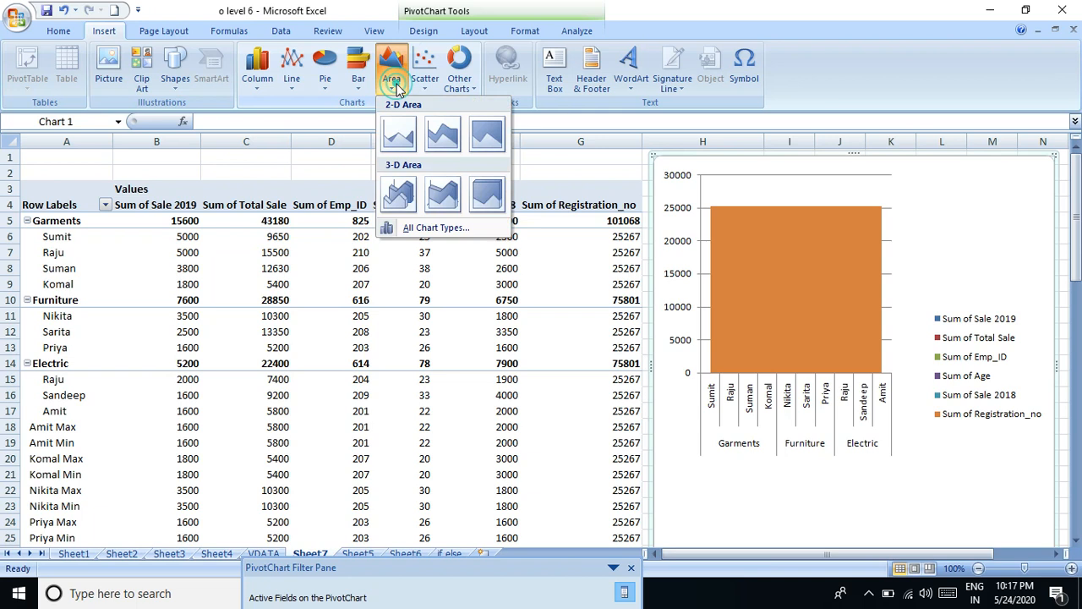
pyautogui.click(487, 139)
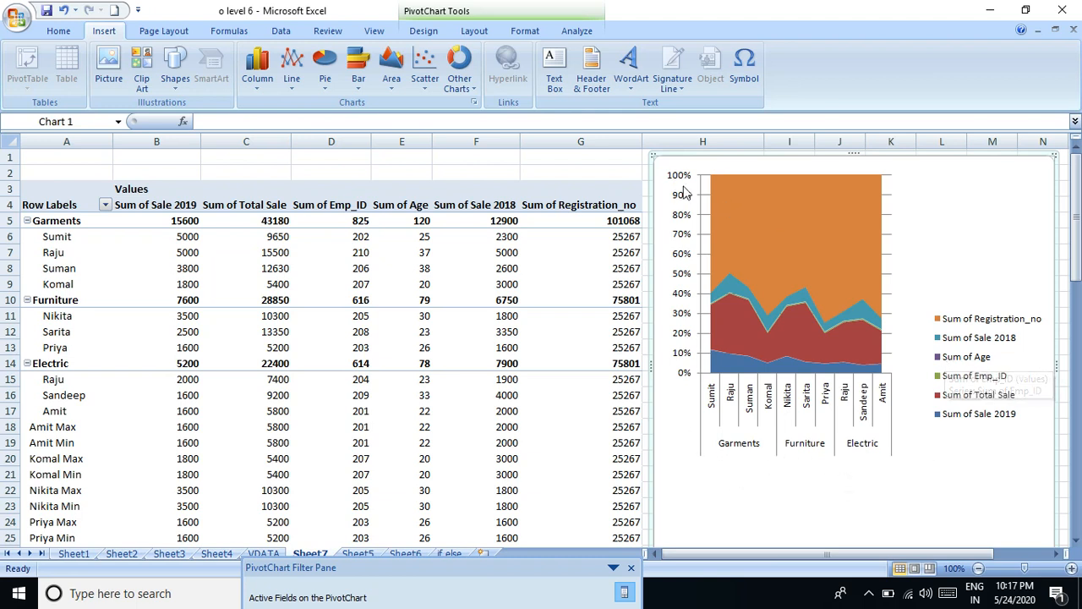
pyautogui.click(399, 93)
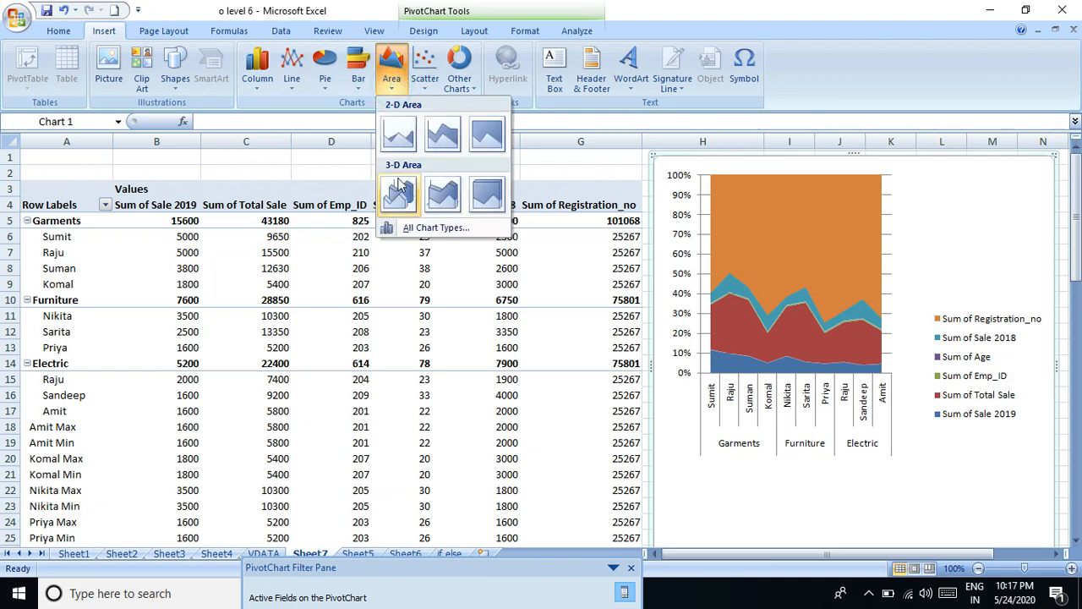
pyautogui.click(400, 182)
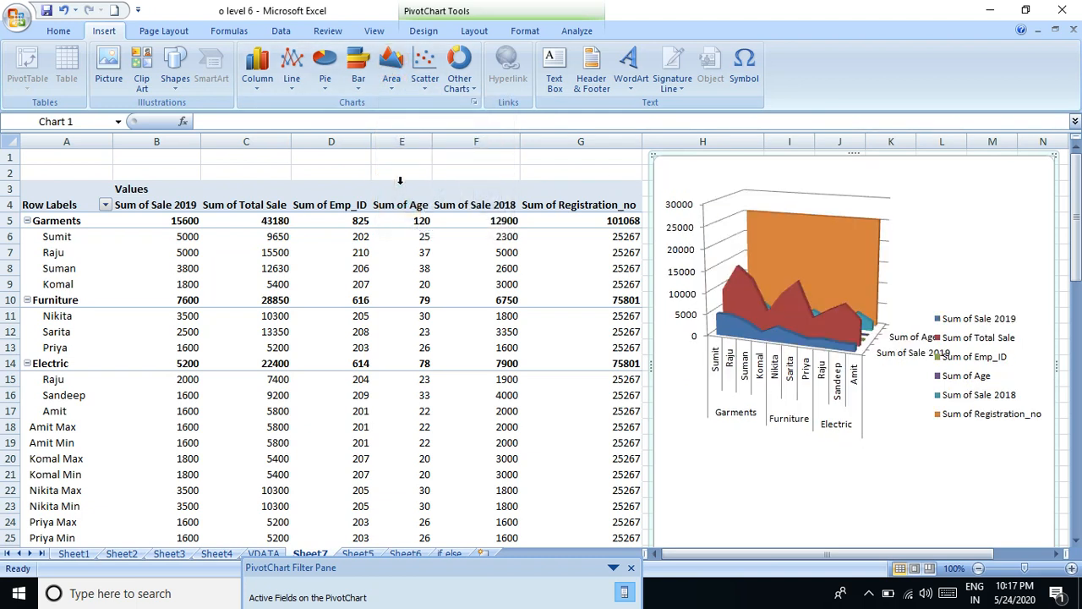
# Change the PivotChart to a 3-D stacked area chart, followed by a 3-D 100% stacked area chart
pyautogui.click(394, 92)
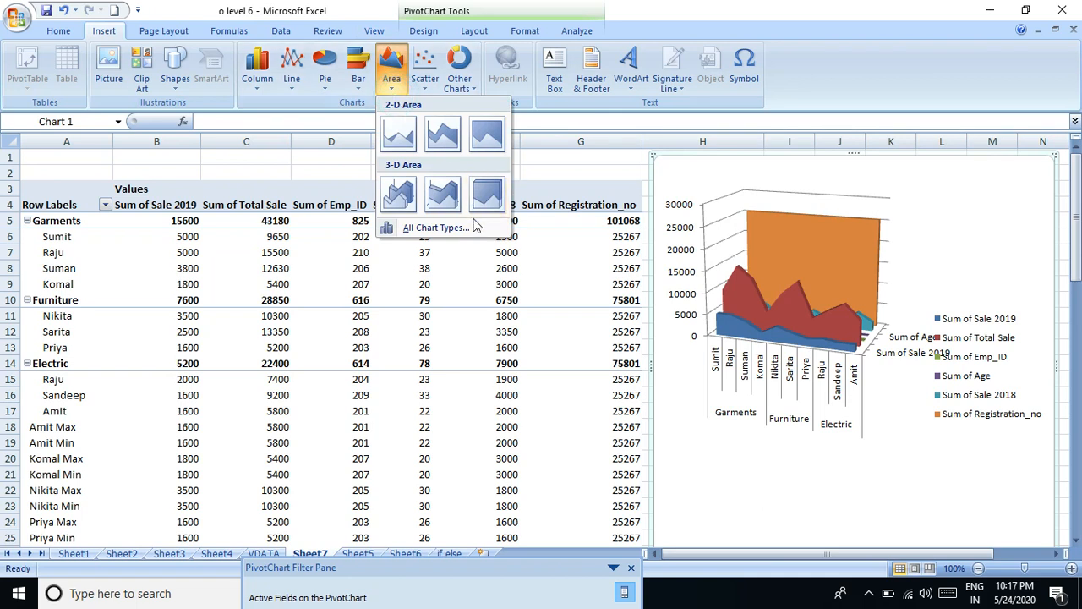
pyautogui.click(454, 191)
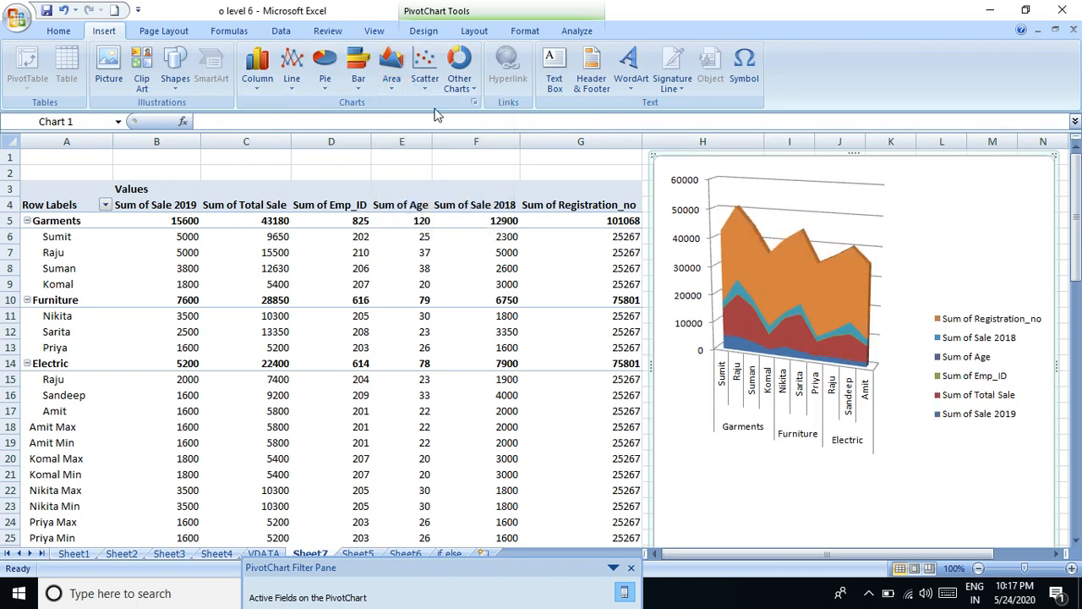
pyautogui.click(391, 81)
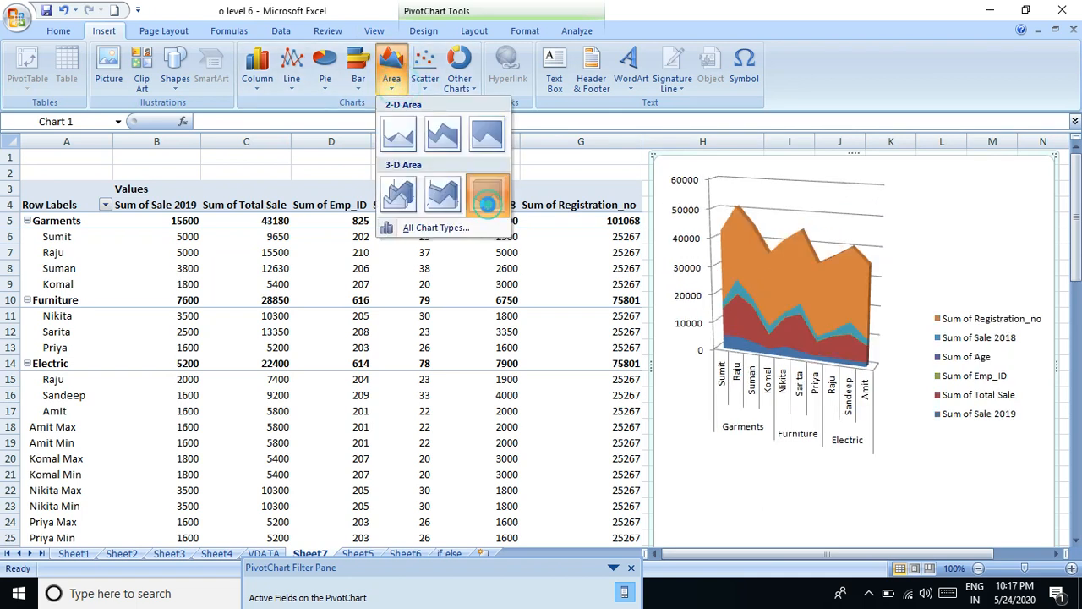
pyautogui.click(488, 196)
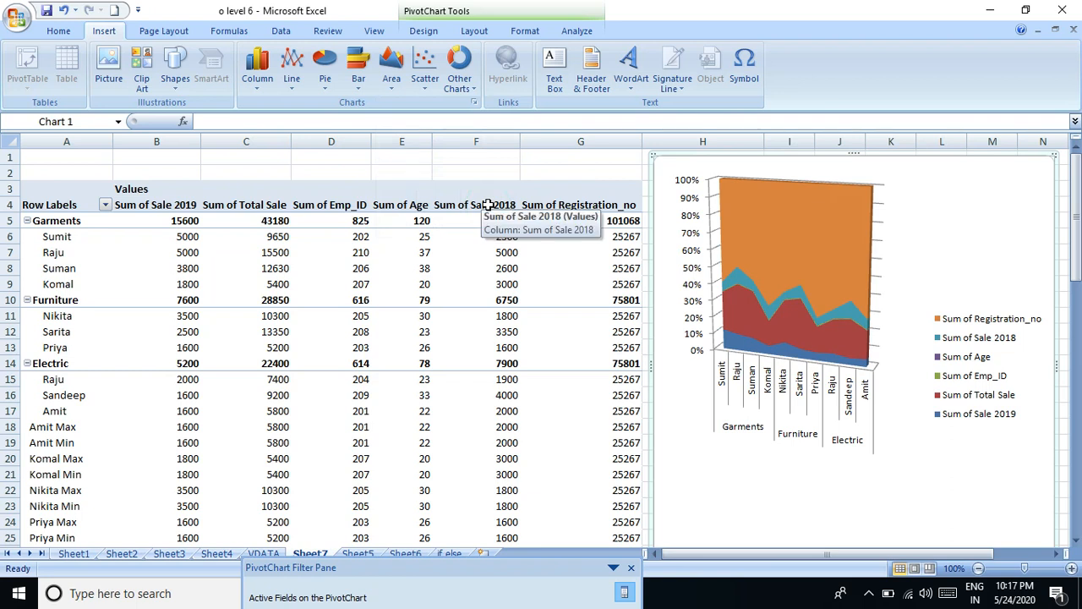
# Try to change the PivotChart to a scatter chart and dismiss the resulting message
pyautogui.click(425, 80)
pyautogui.click(432, 133)
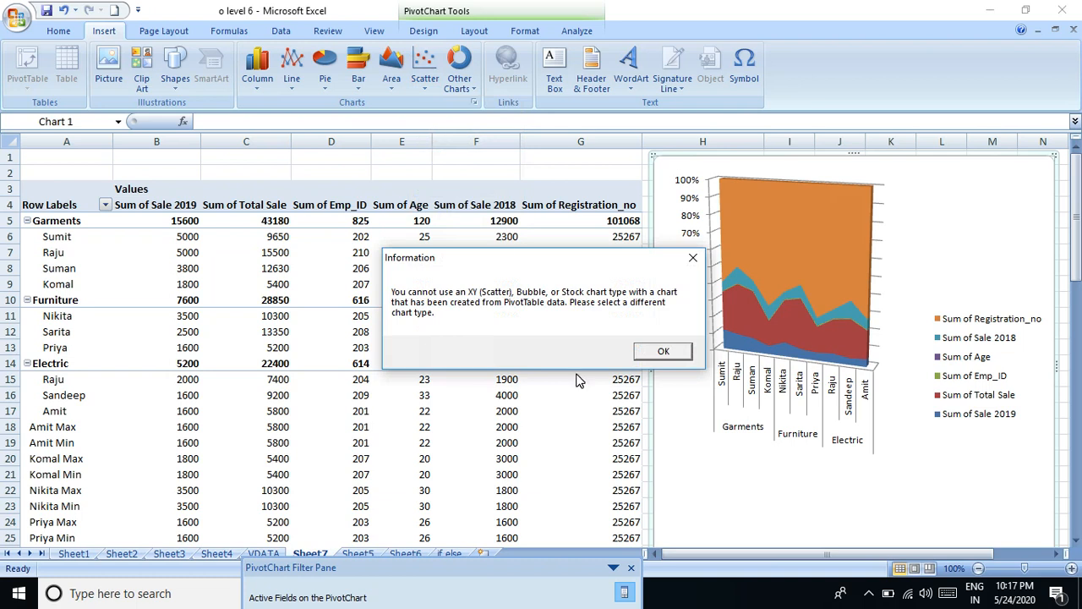
pyautogui.click(663, 352)
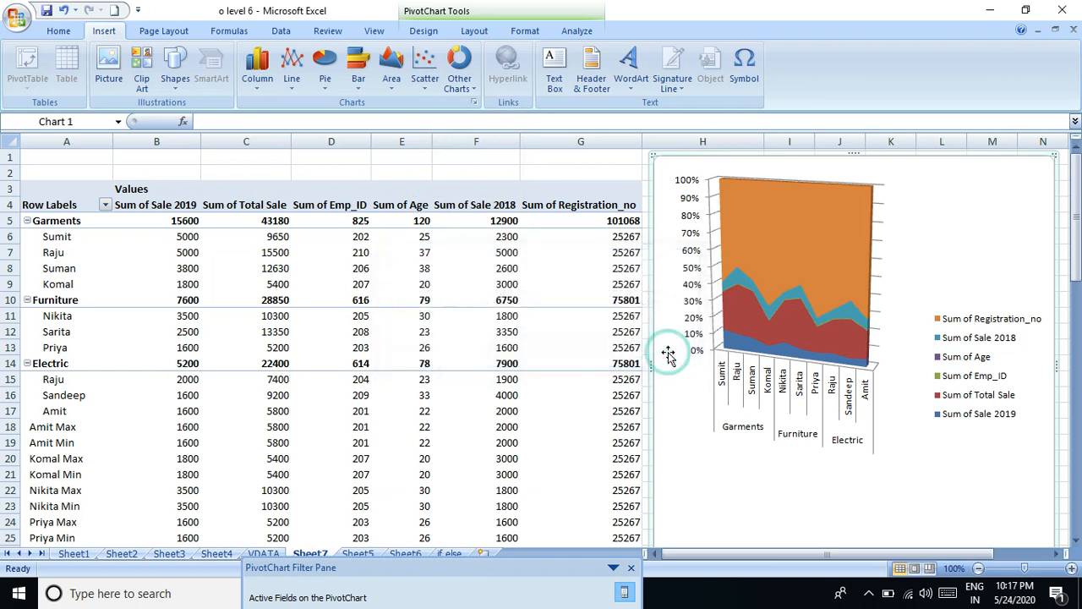
# Try to change the PivotChart to an open-high-low-close stock chart, followed by a bubble chart with a 3-D effect
pyautogui.click(474, 89)
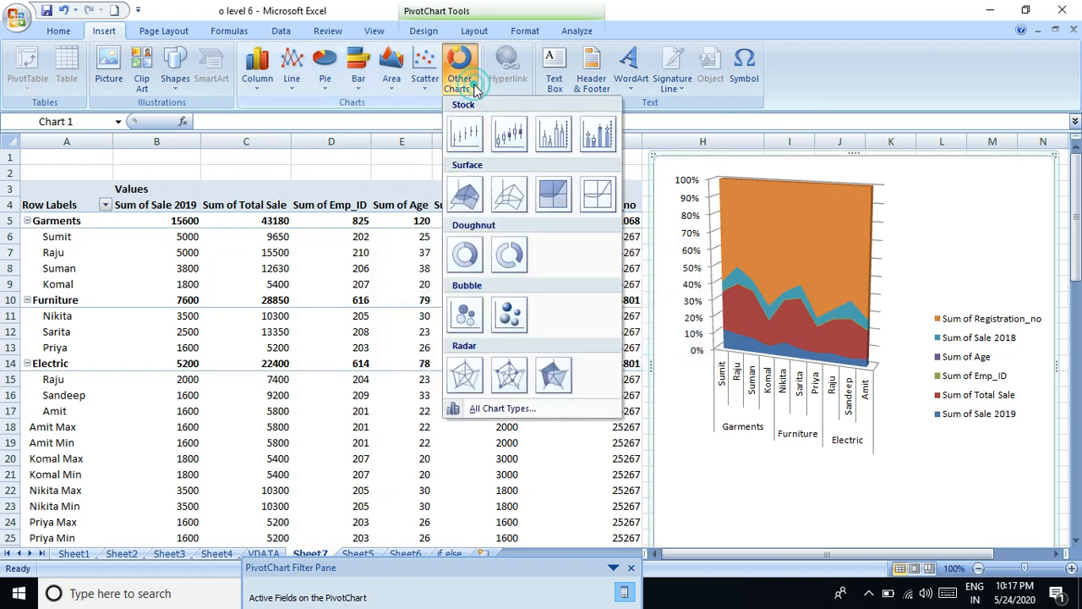
pyautogui.click(504, 141)
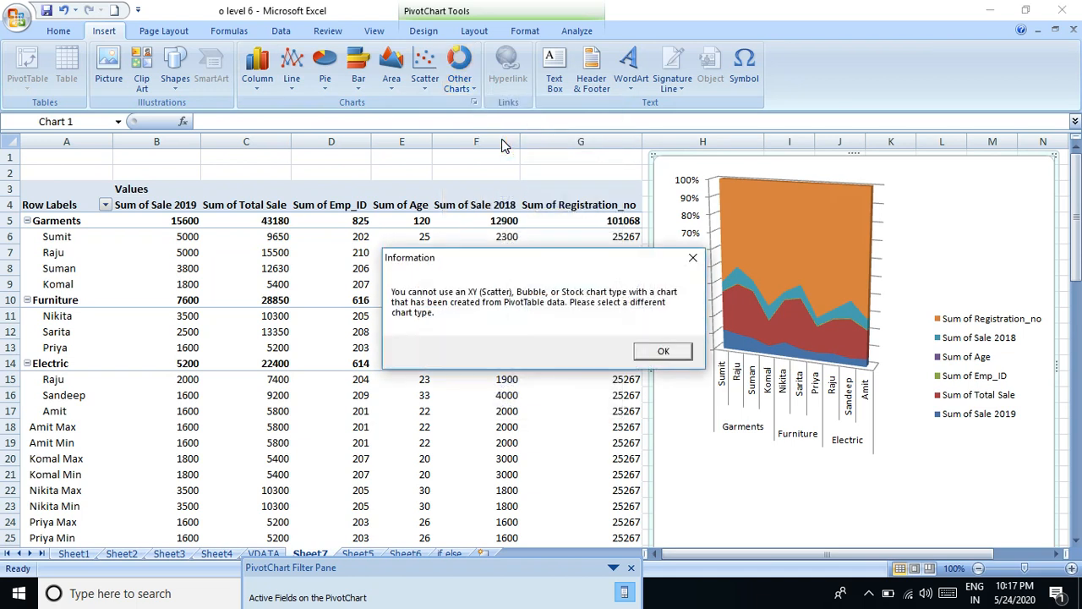
pyautogui.click(678, 351)
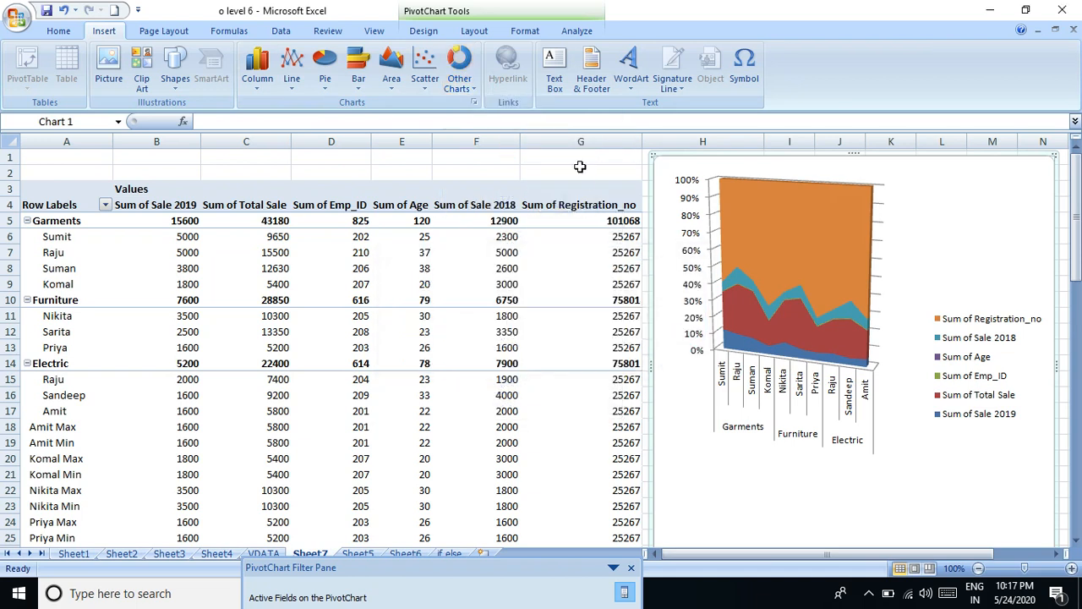
pyautogui.click(461, 83)
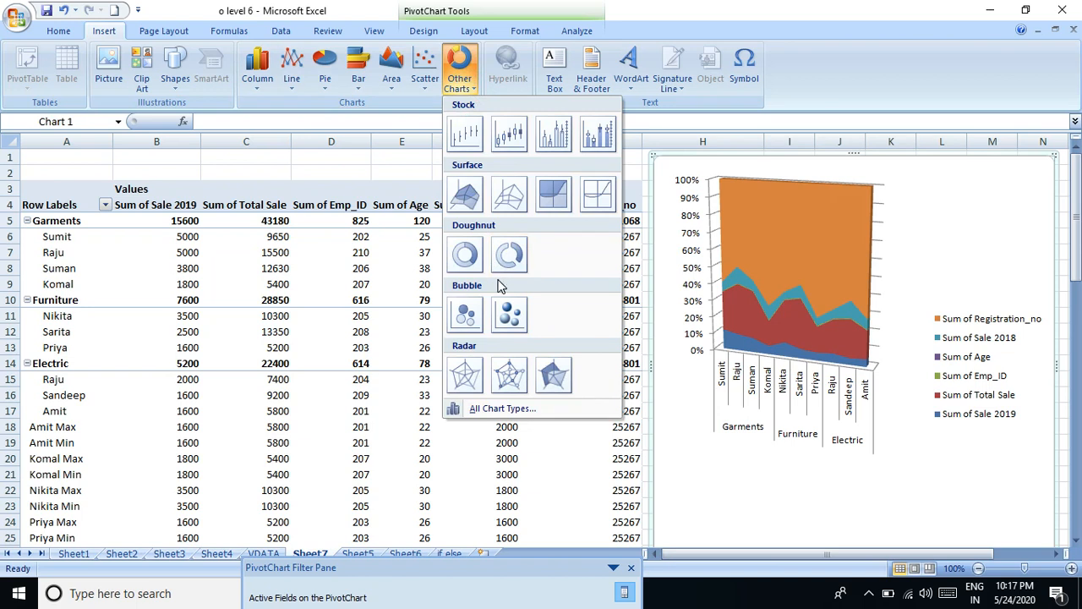
pyautogui.click(508, 315)
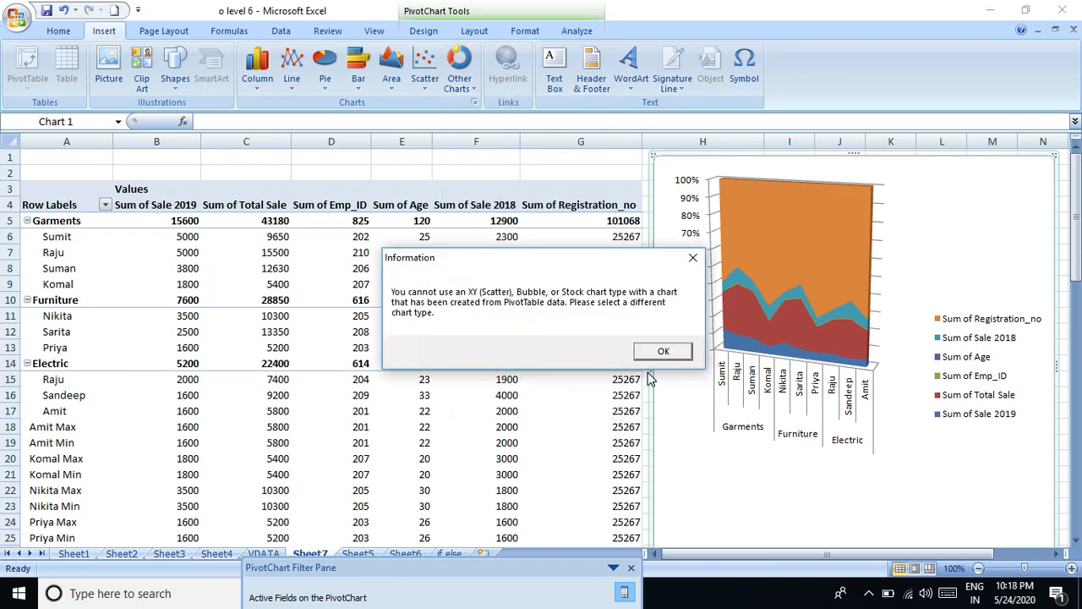
pyautogui.click(665, 350)
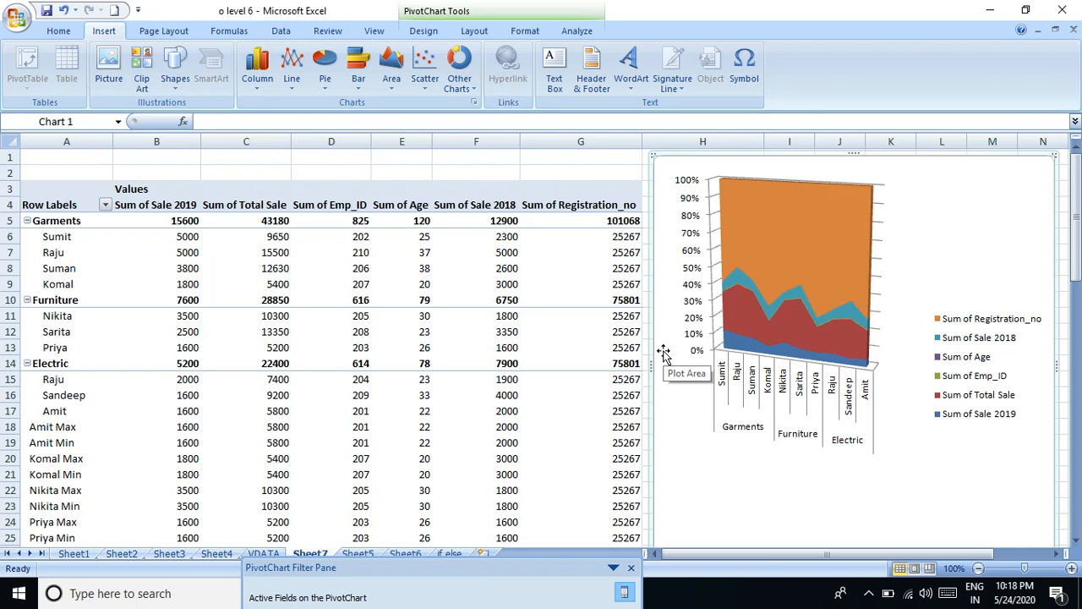
# Close the PivotChart Filter Pane
pyautogui.click(631, 569)
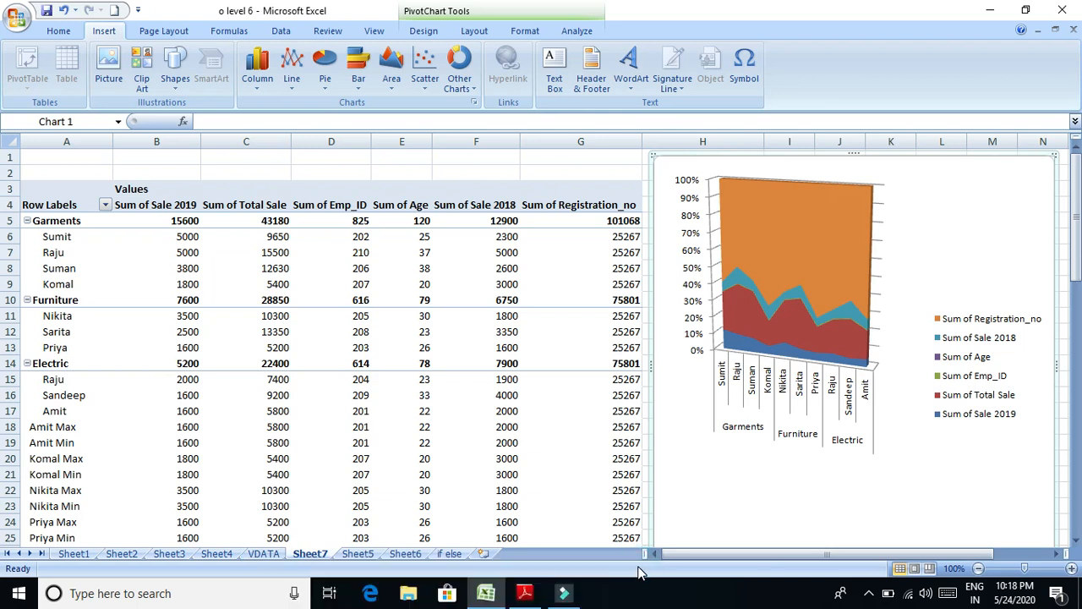
pyautogui.click(870, 593)
pyautogui.click(840, 560)
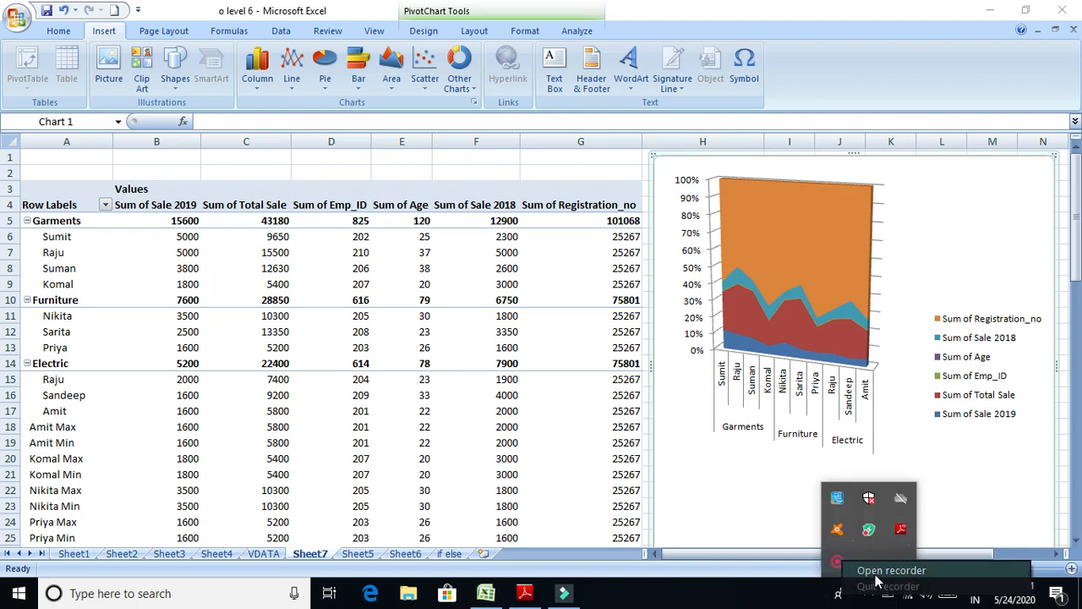